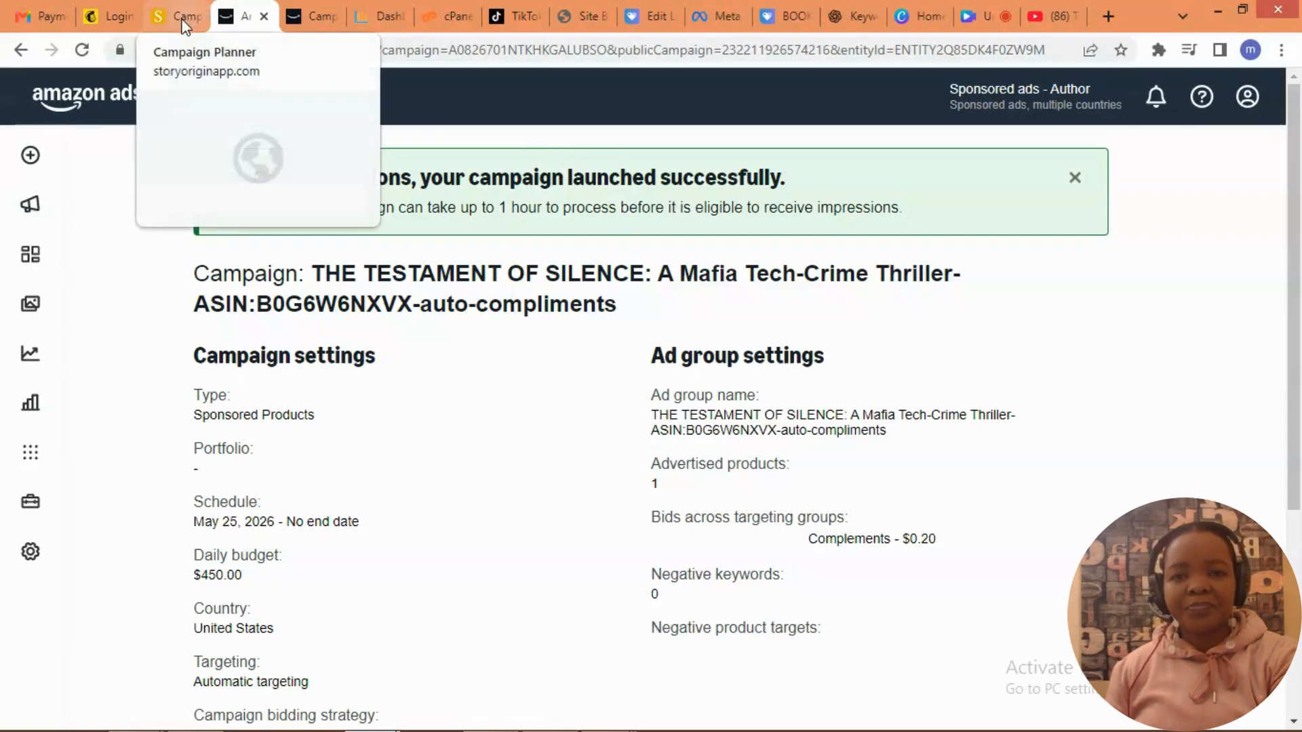
# Review the launched campaign's settings summary and start creating another campaign, waiting for the page to load.
pyautogui.moveTo(1295, 229); pyautogui.dragTo(1295, 396)
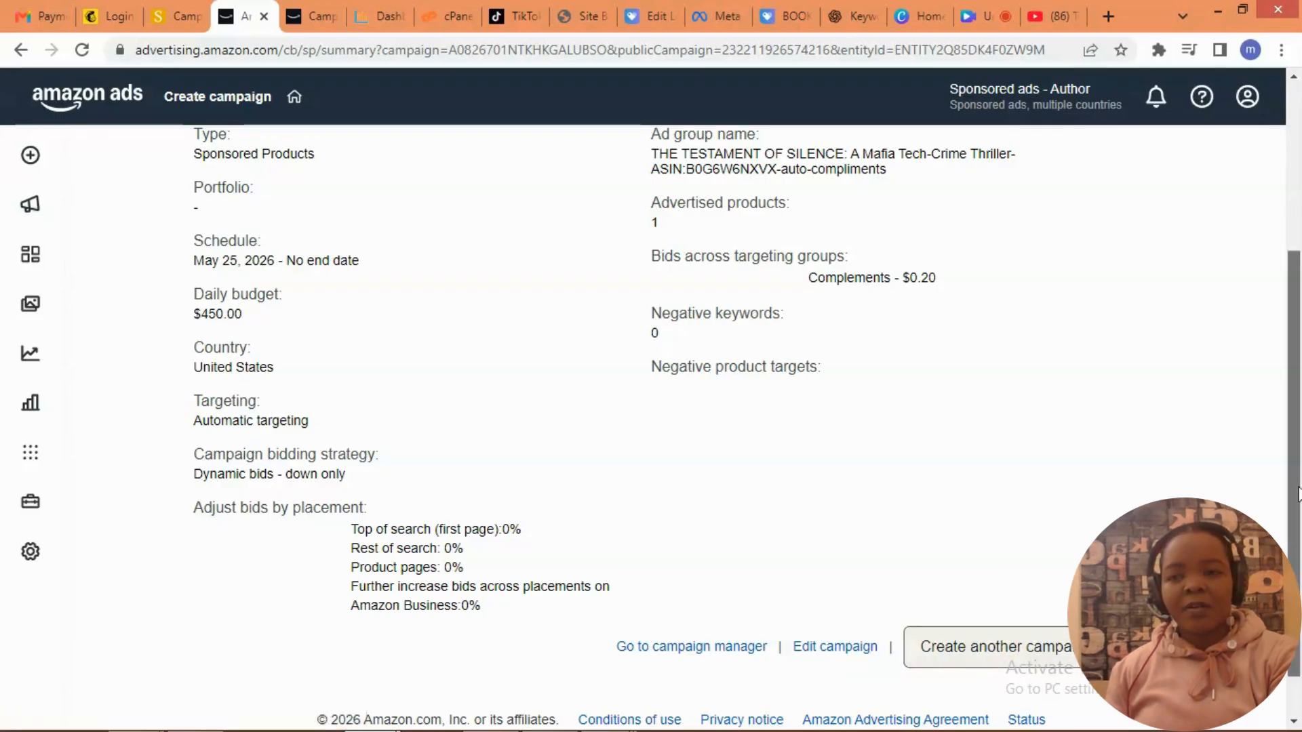
pyautogui.scroll(3, 1298, 370)
pyautogui.moveTo(1300, 371); pyautogui.dragTo(1300, 456)
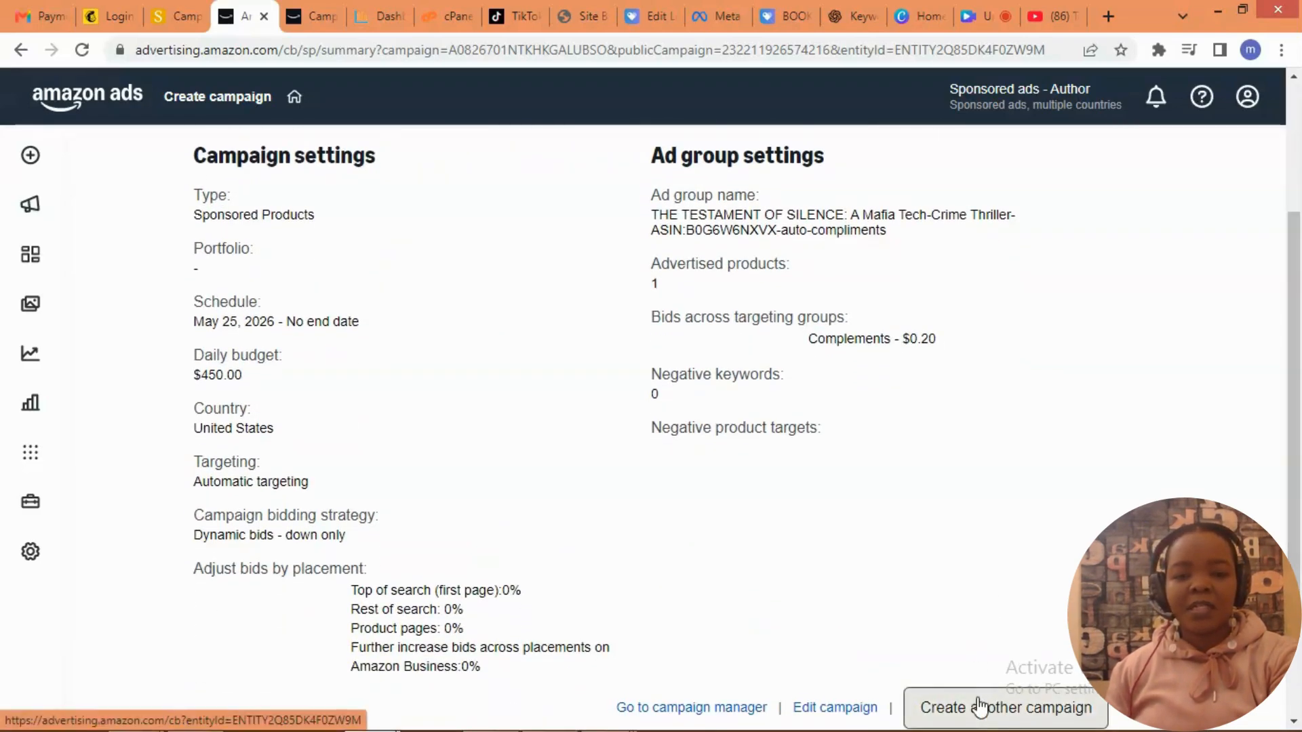
pyautogui.click(978, 705)
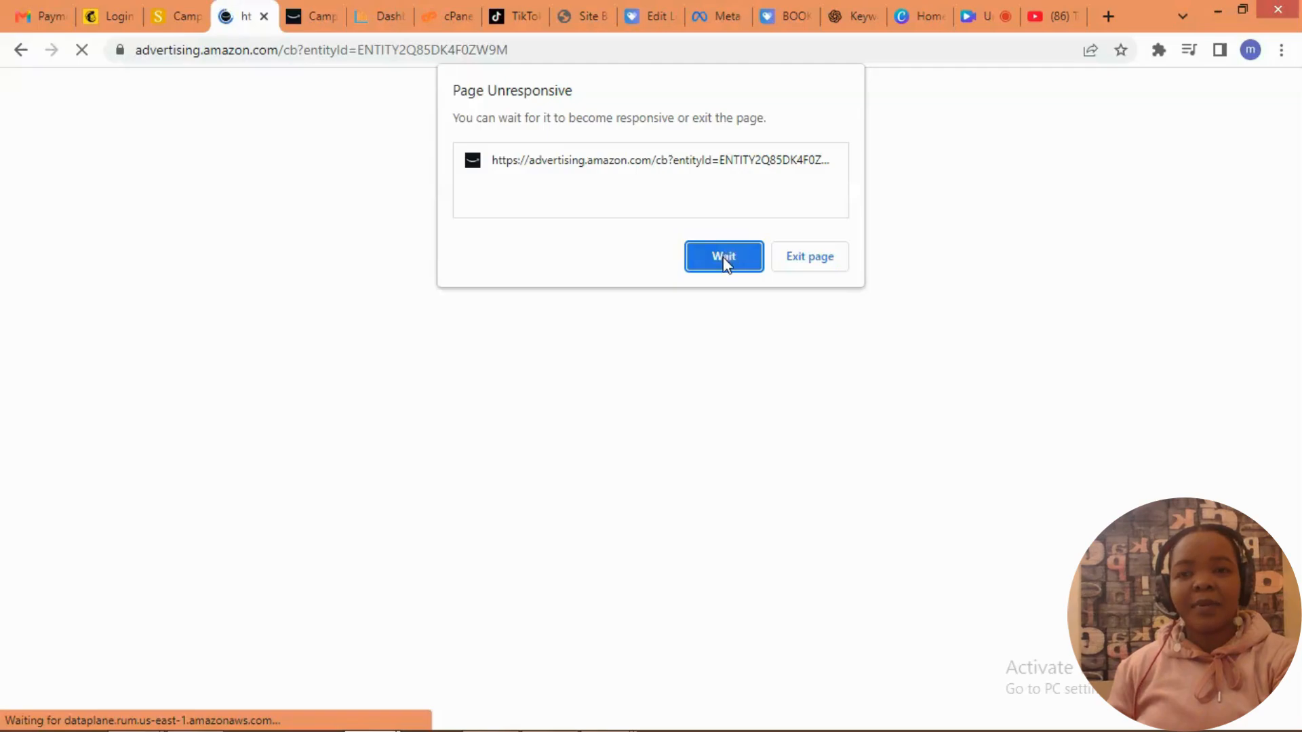
pyautogui.click(722, 258)
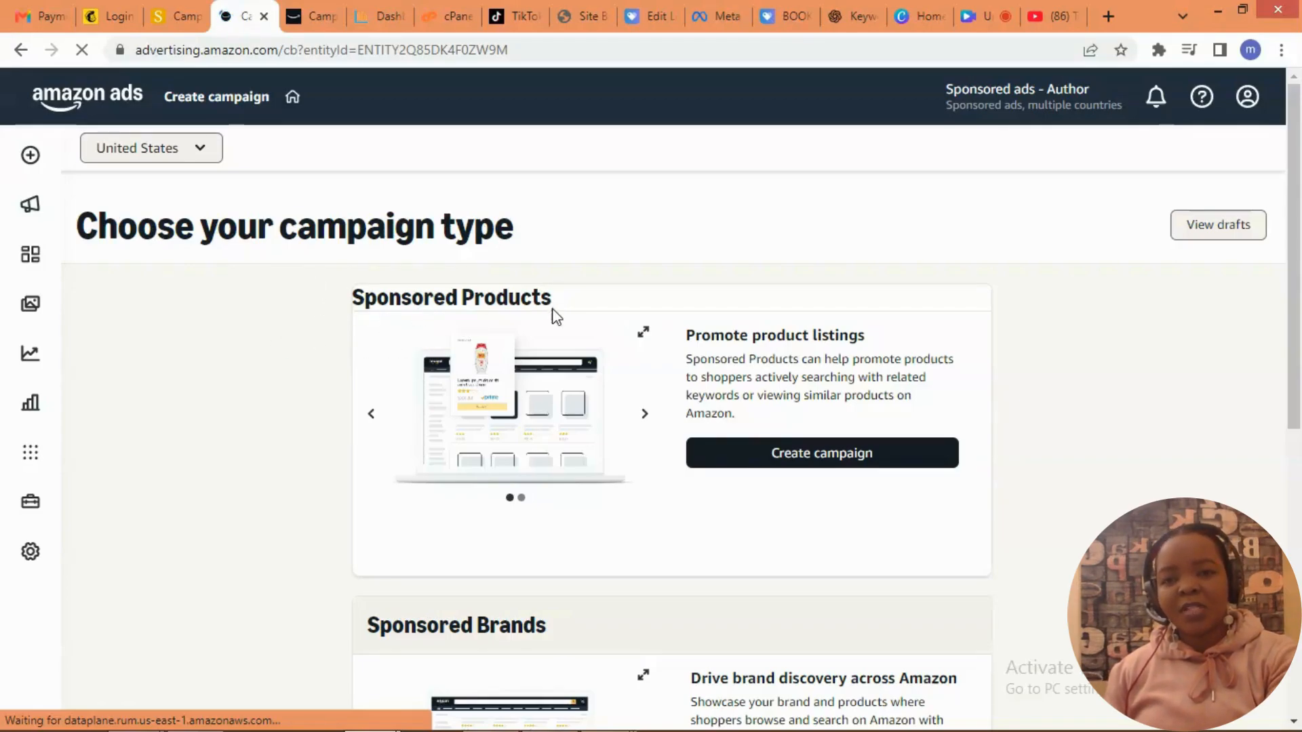
# Review the available countries and campaign types, and start a new Sponsored Products campaign.
pyautogui.click(201, 157)
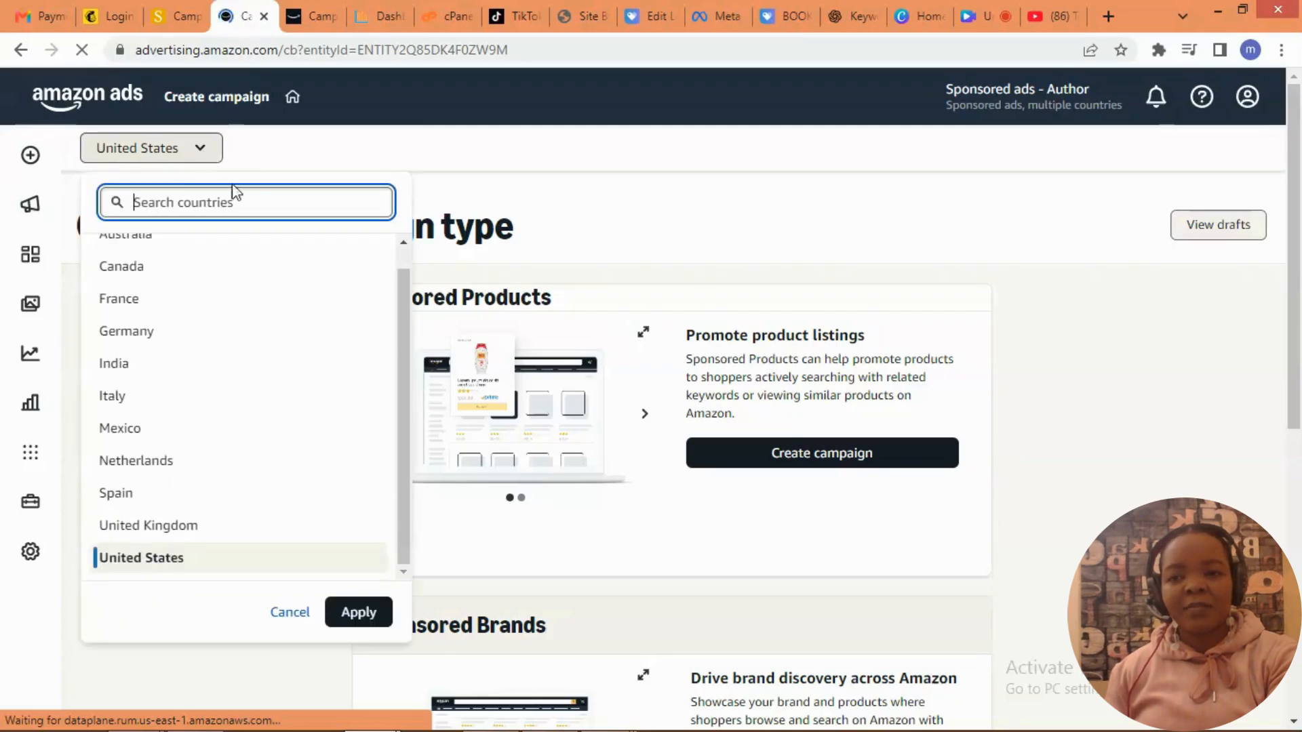
pyautogui.click(503, 165)
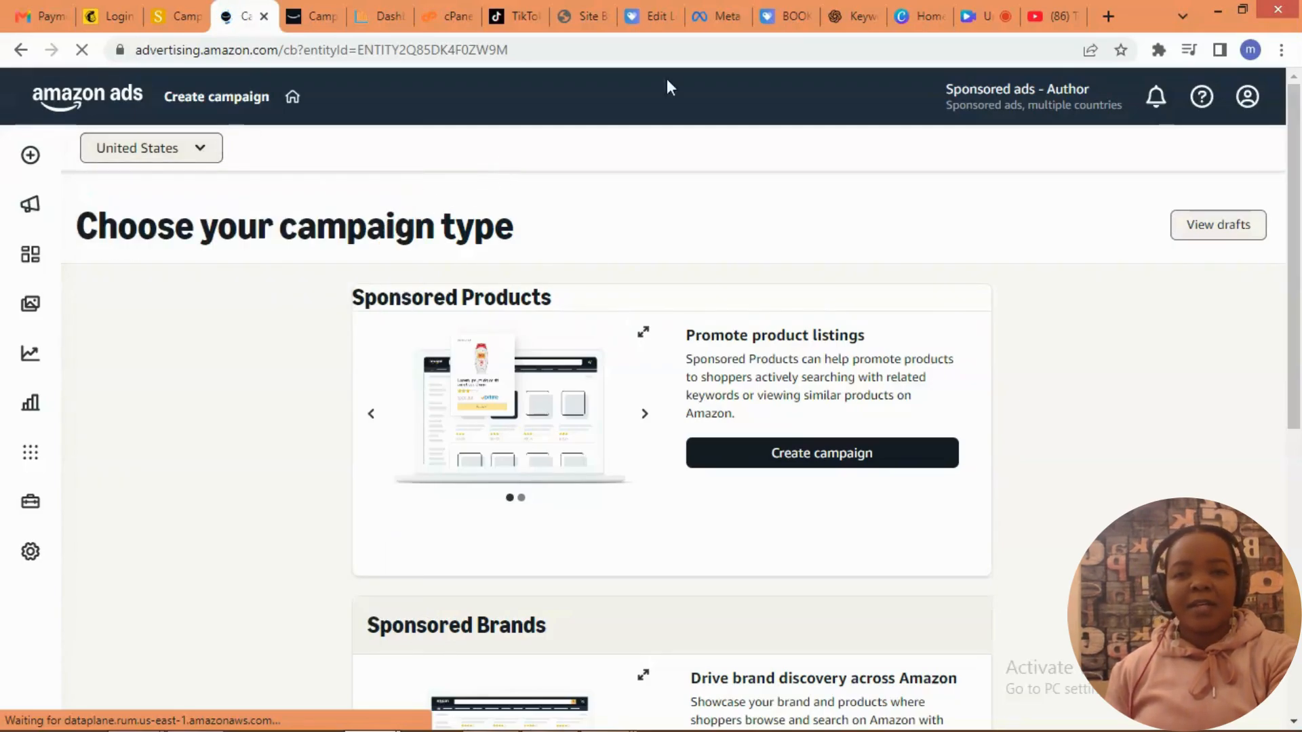
pyautogui.moveTo(1297, 146); pyautogui.dragTo(1271, 285)
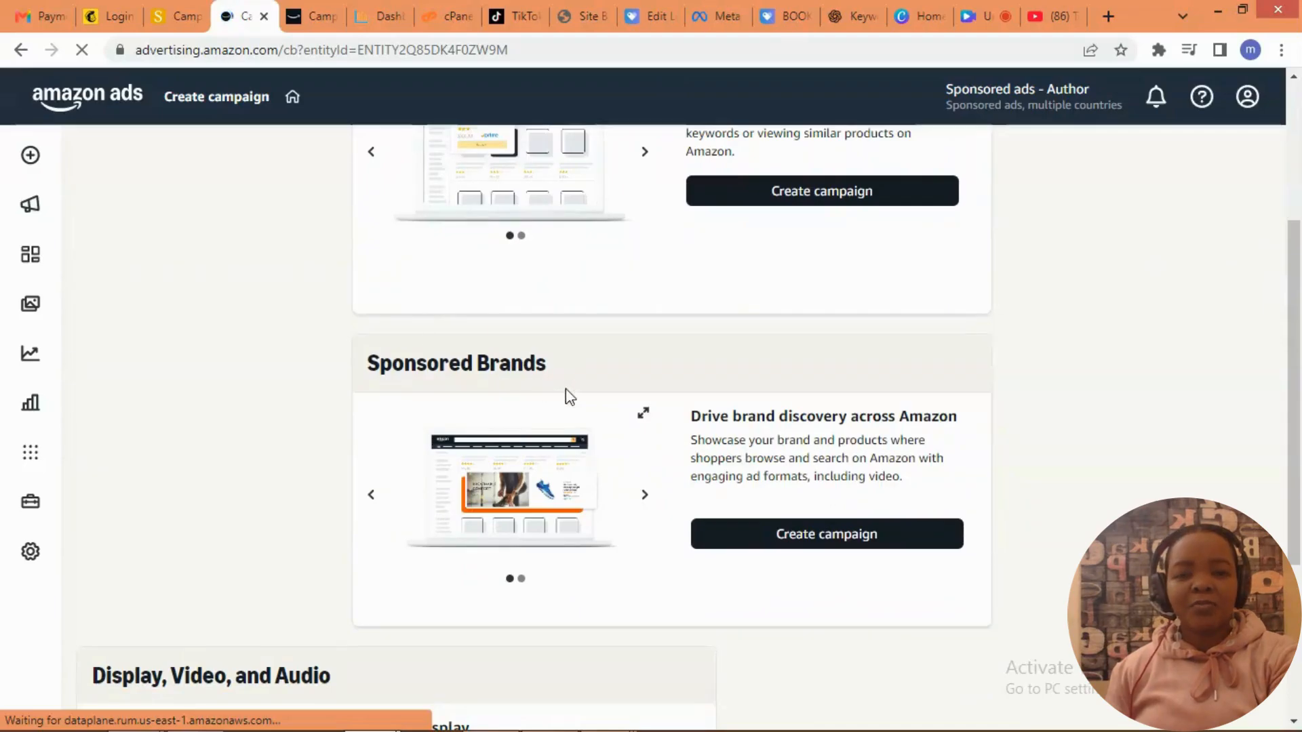
pyautogui.moveTo(1298, 419); pyautogui.dragTo(1297, 579)
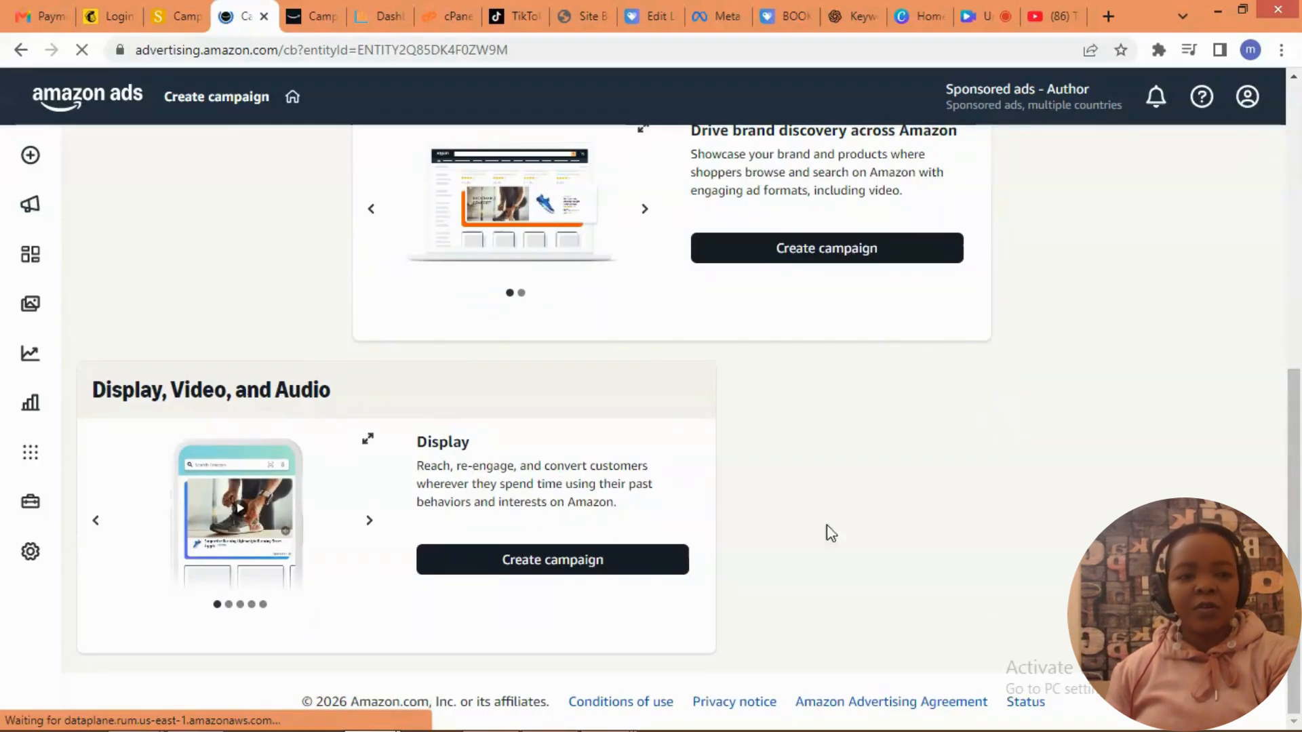
pyautogui.moveTo(1297, 527); pyautogui.dragTo(1298, 249)
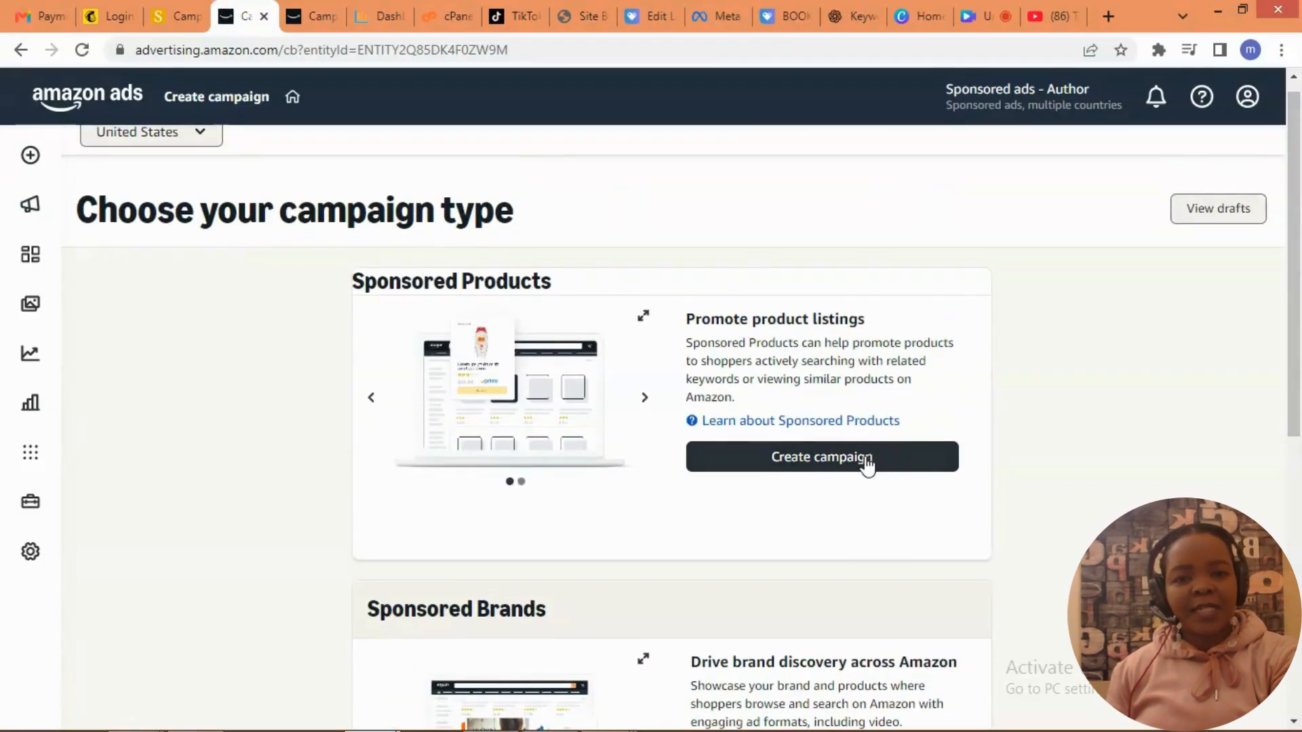
pyautogui.click(814, 467)
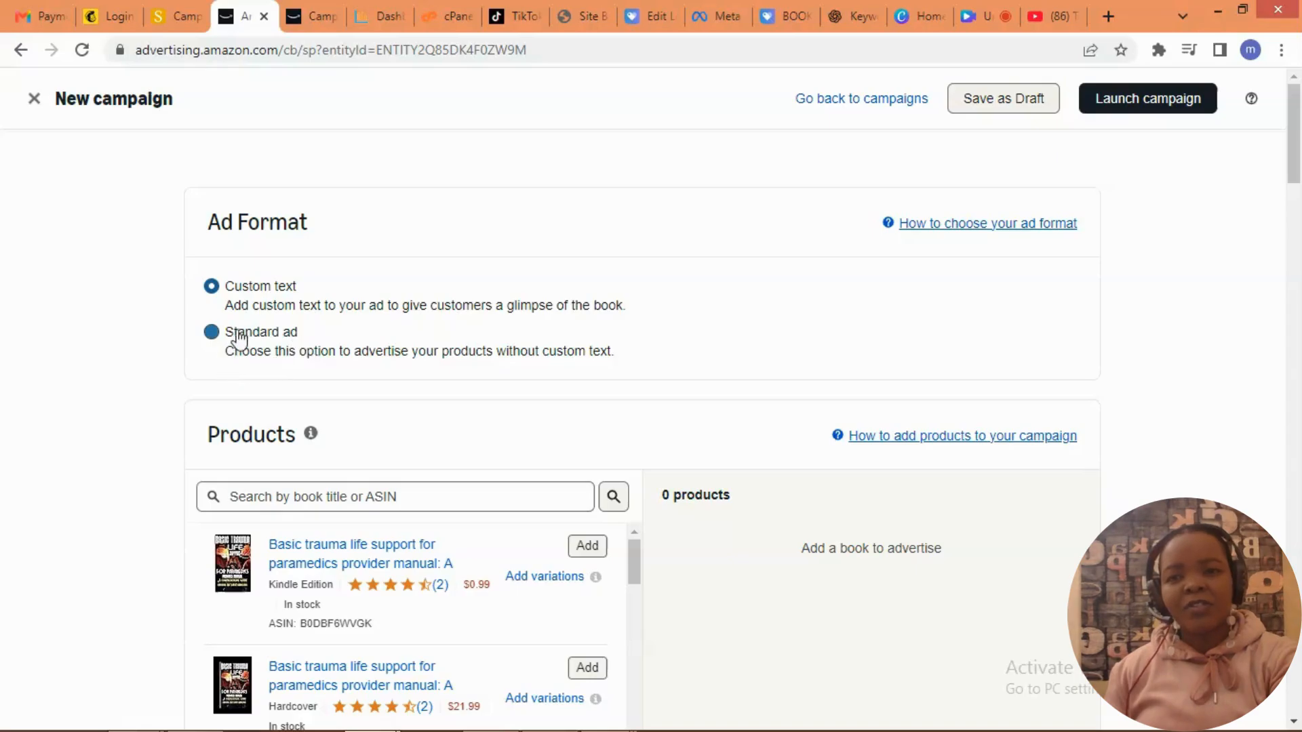
# Set the ad format to Standard ad and clear the default ad group name.
pyautogui.click(213, 334)
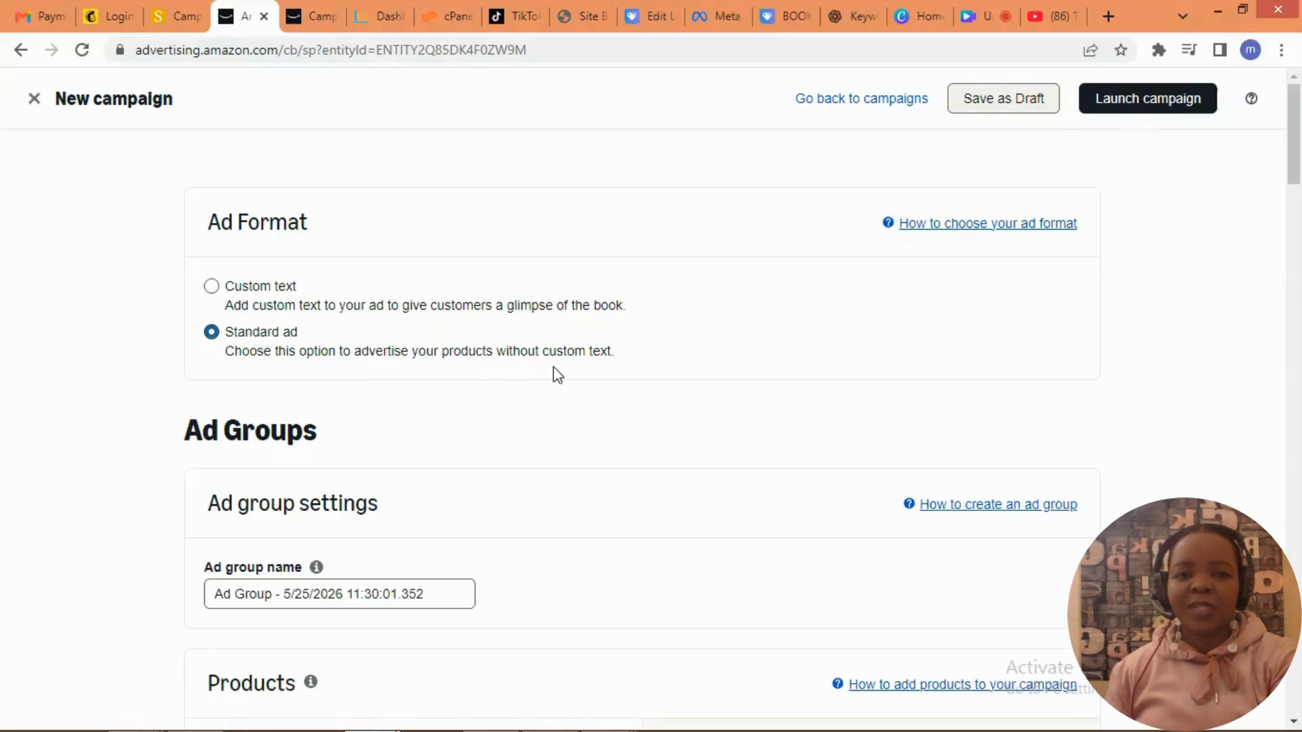
pyautogui.moveTo(1295, 189); pyautogui.dragTo(1295, 217)
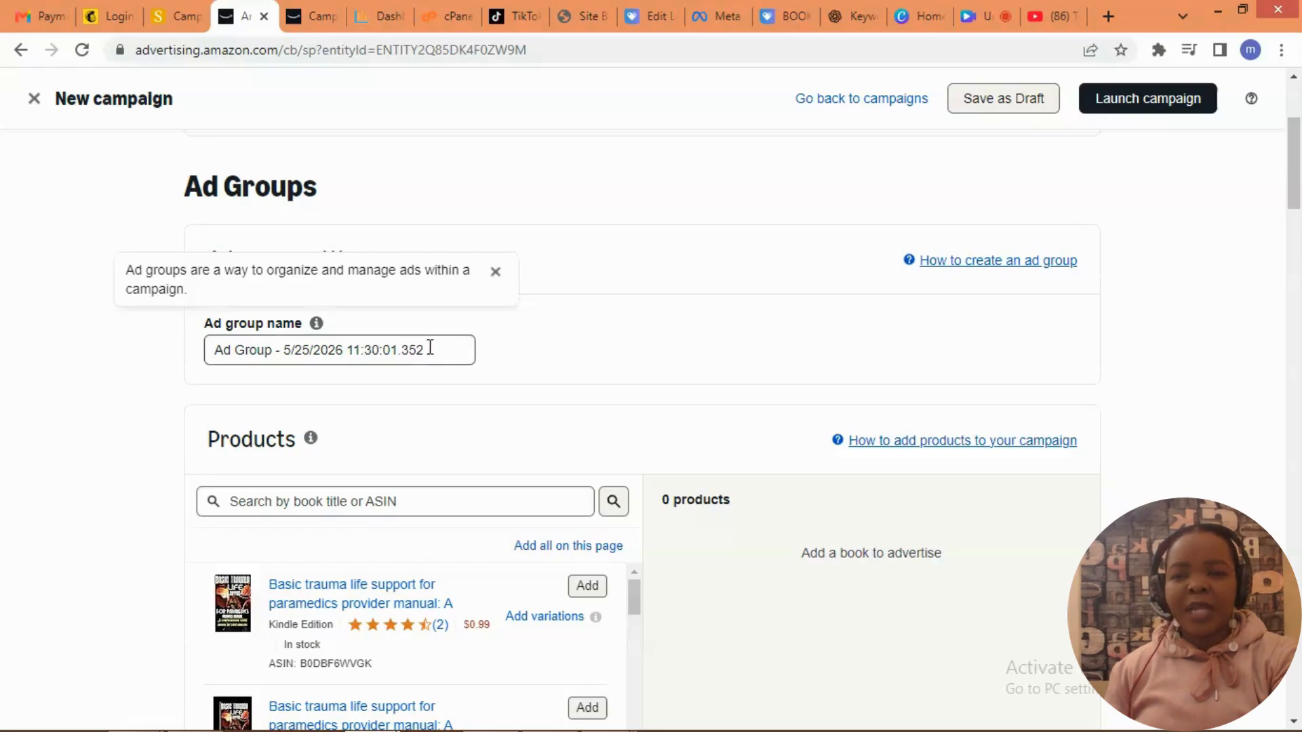
pyautogui.moveTo(435, 352); pyautogui.dragTo(191, 350)
pyautogui.press('BackSpace')
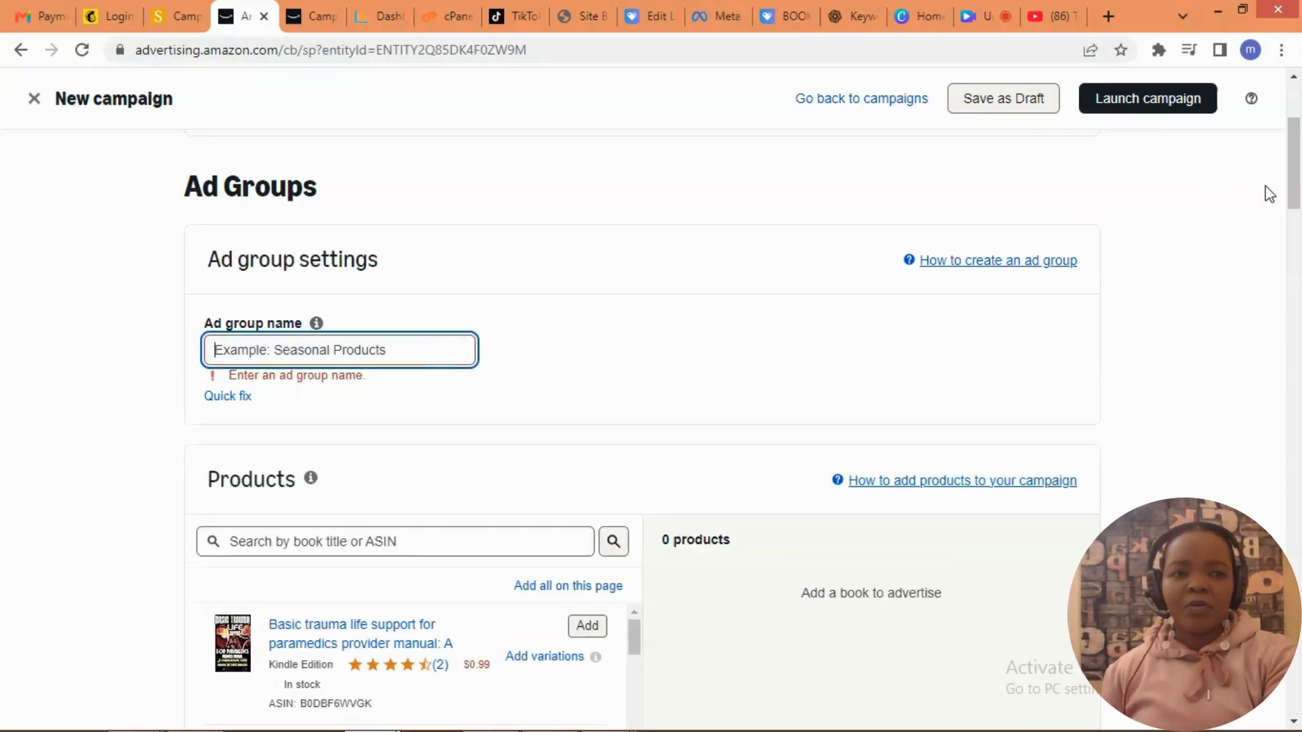
# Find the paperback edition of "THE RECURSIVE AUDIT: A Protocol for Purging Corruption" in the product list and add it to the campaign.
pyautogui.moveTo(1296, 182); pyautogui.dragTo(1300, 228)
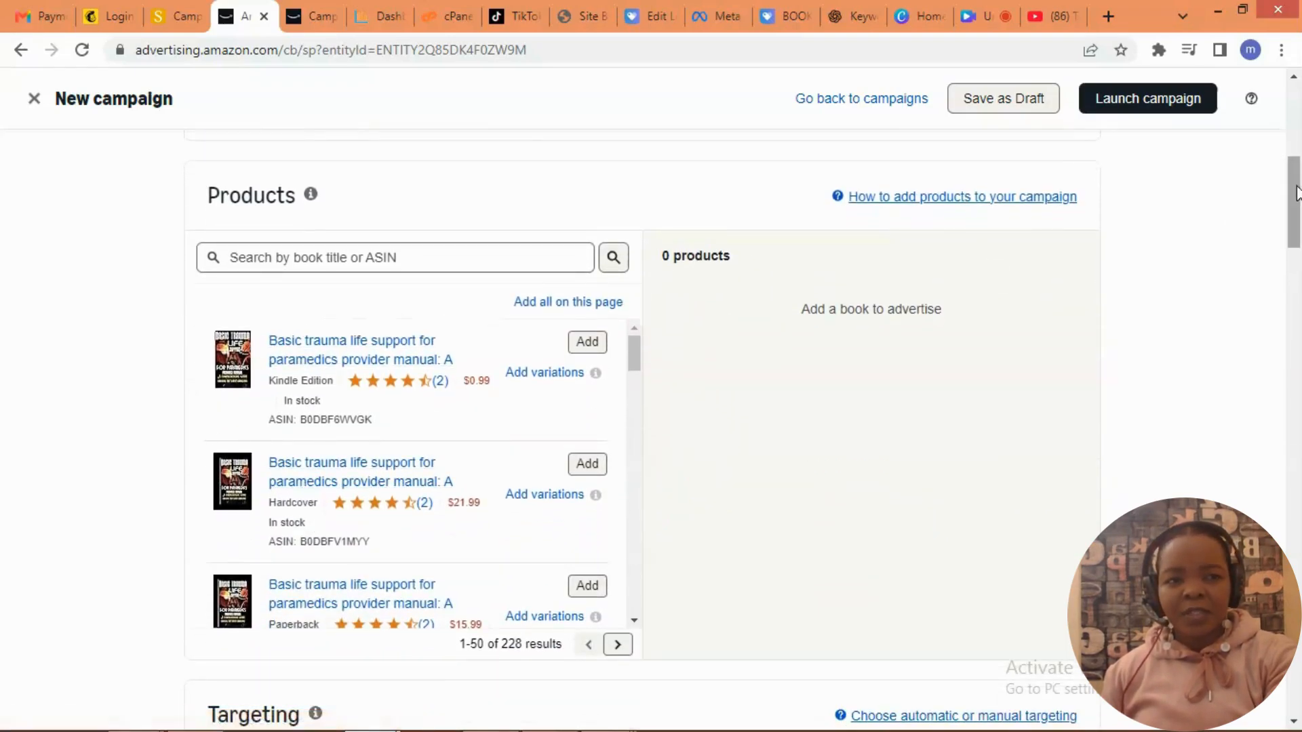
pyautogui.scroll(-2, 1296, 196)
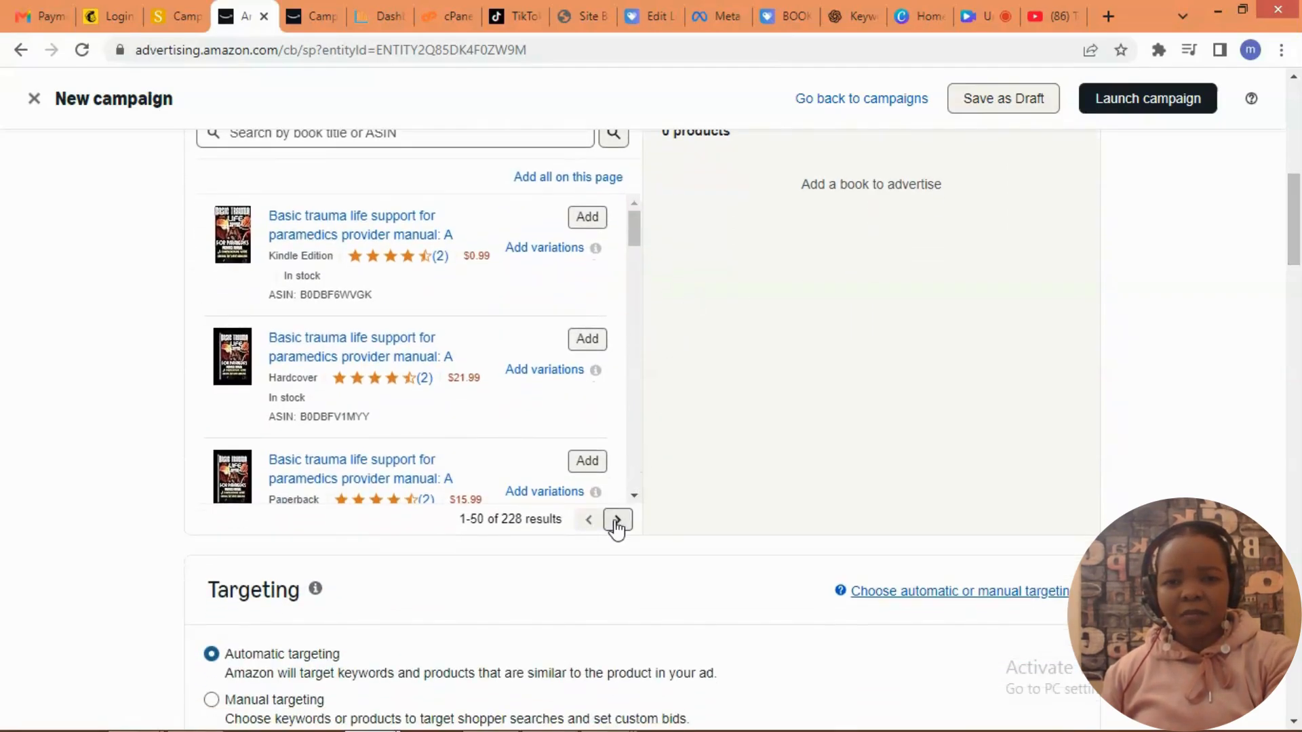
pyautogui.moveTo(641, 487); pyautogui.dragTo(634, 499)
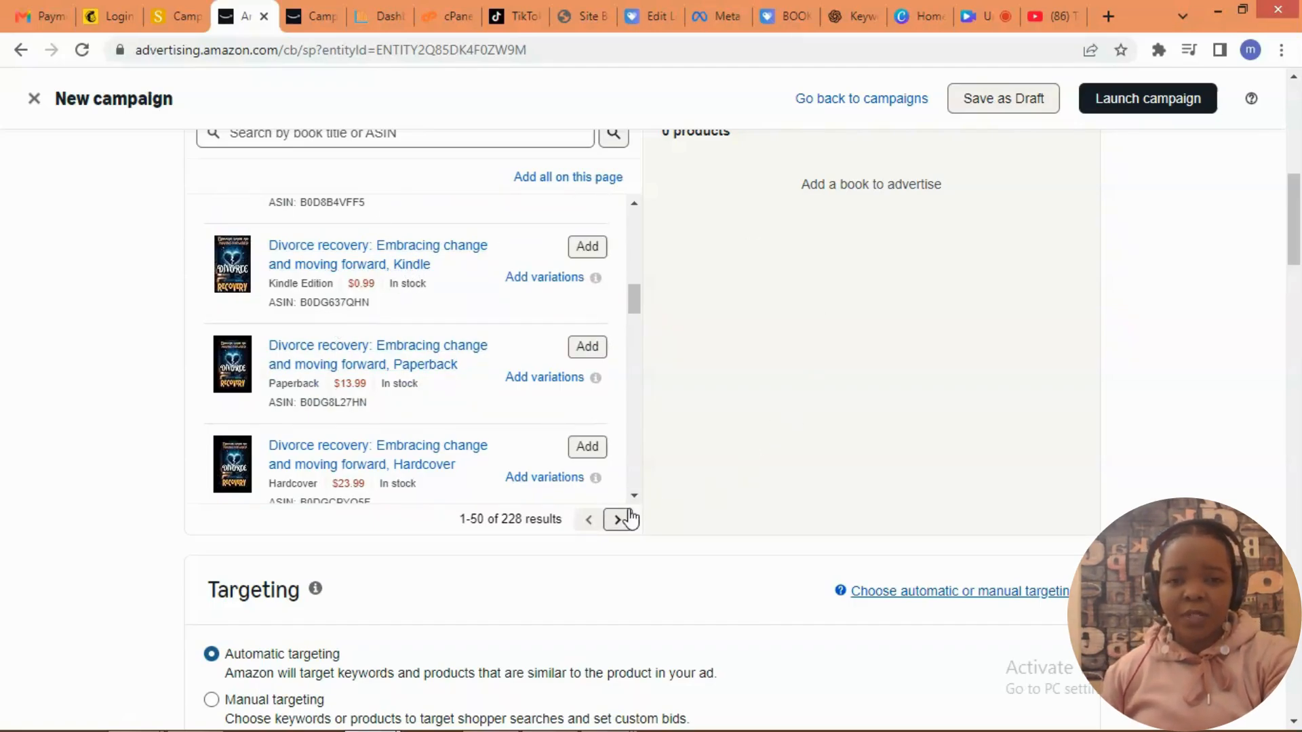
pyautogui.scroll(-4, 632, 505)
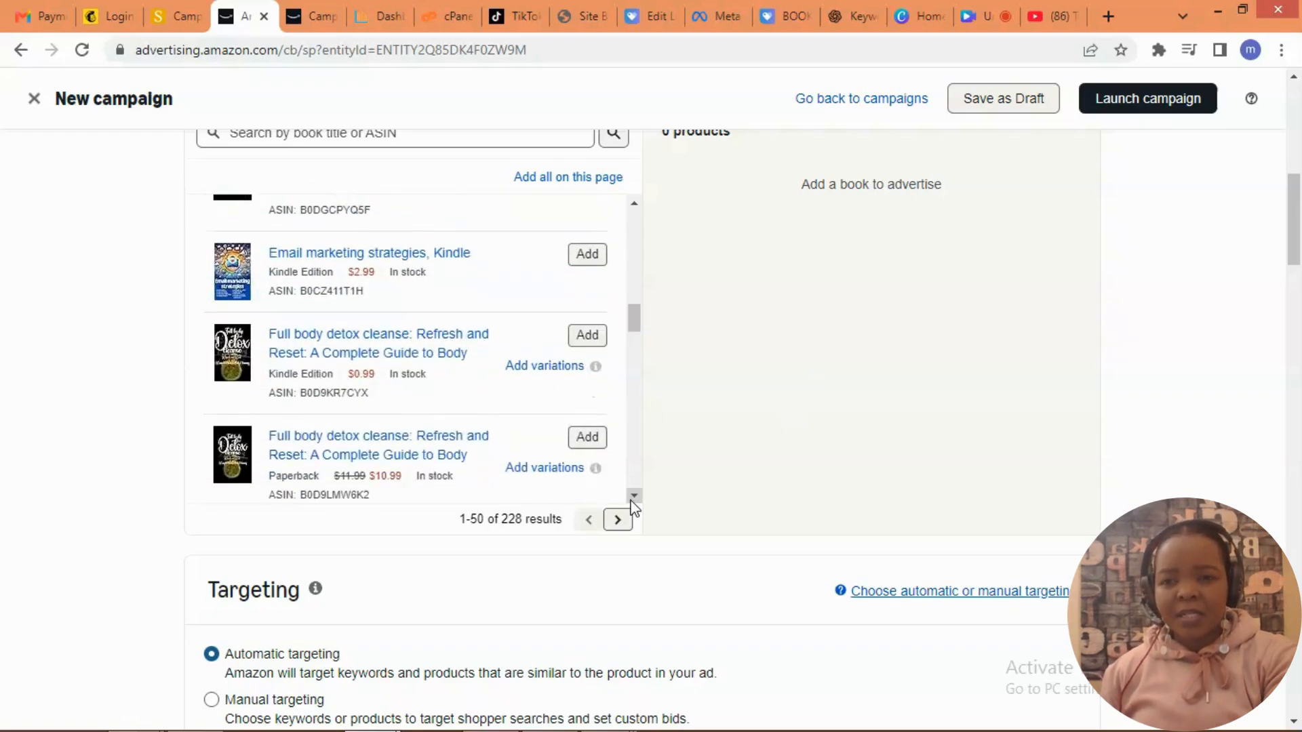
pyautogui.click(634, 497)
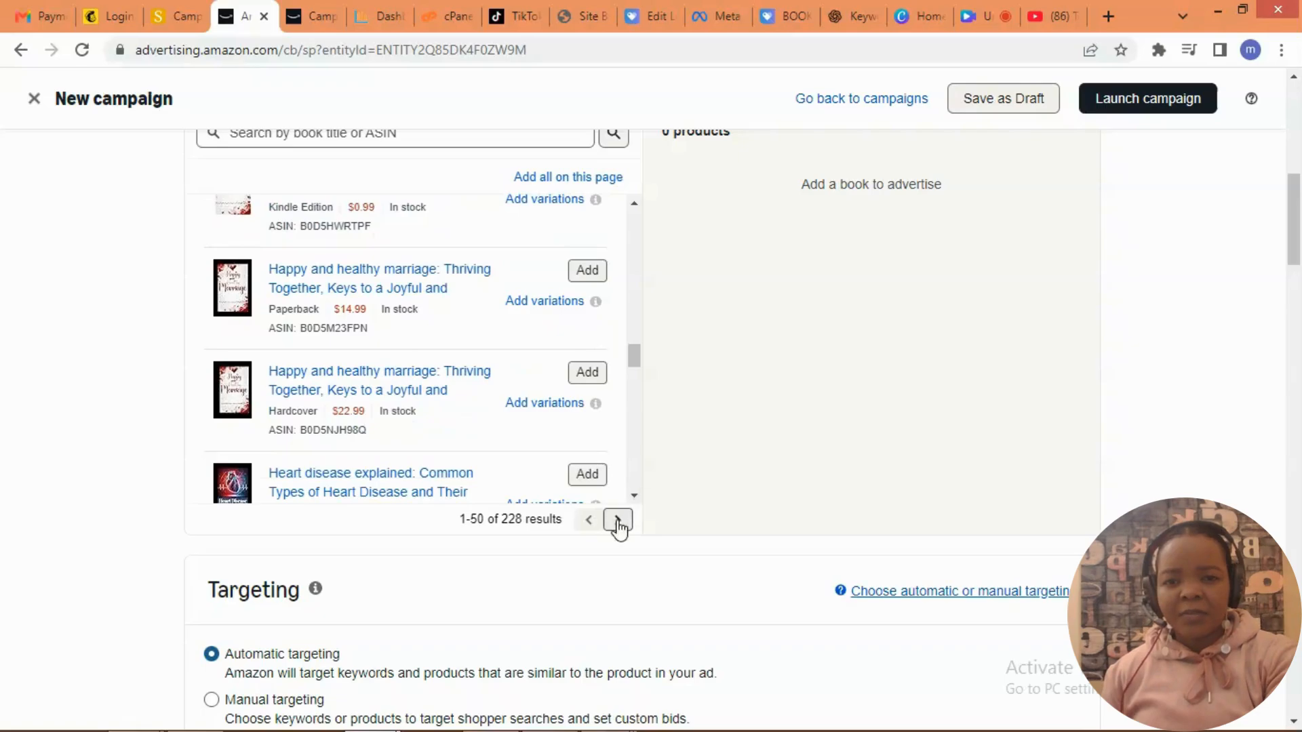
pyautogui.click(618, 521)
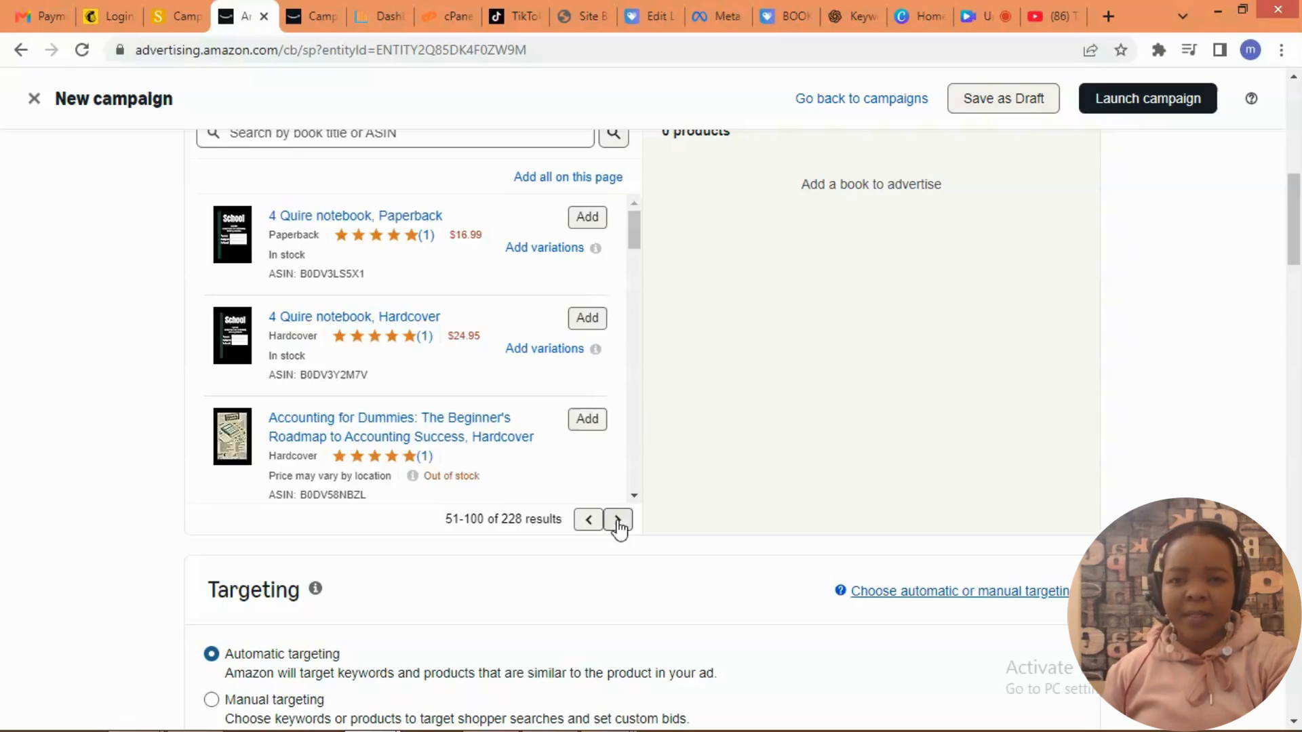
pyautogui.click(617, 521)
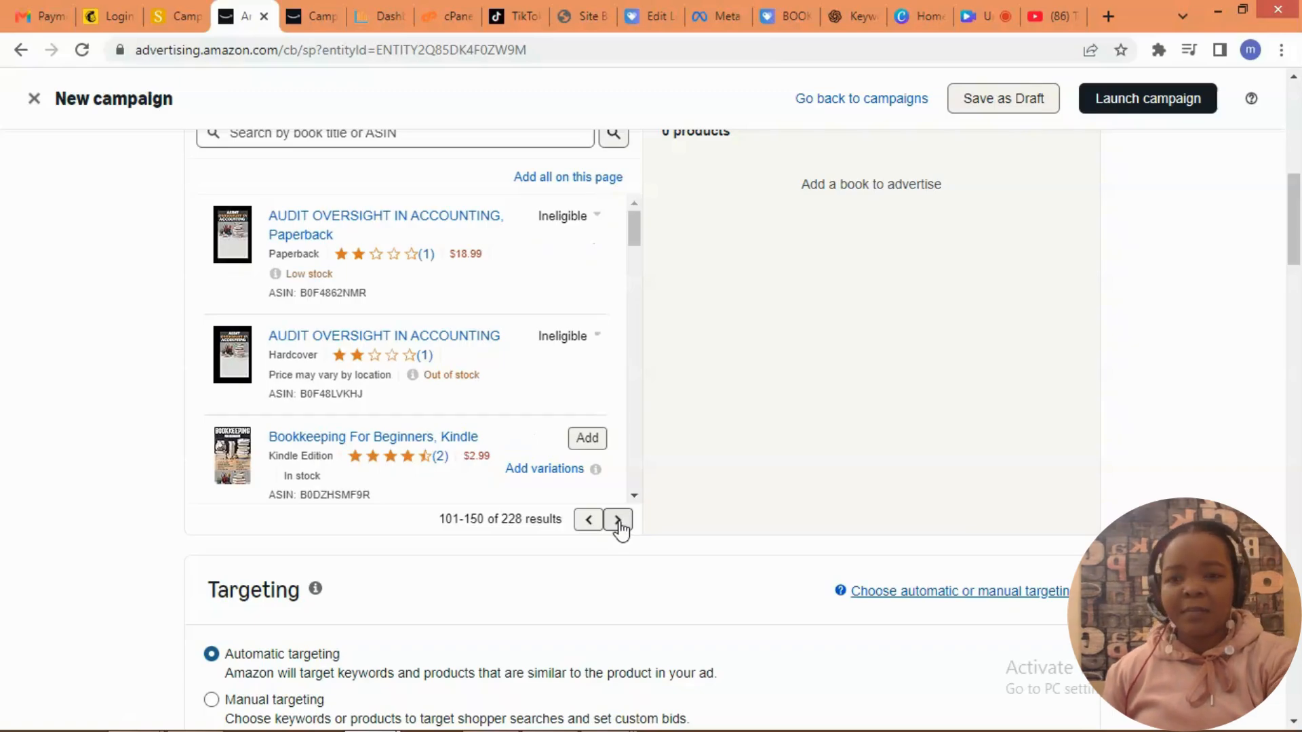
pyautogui.click(618, 520)
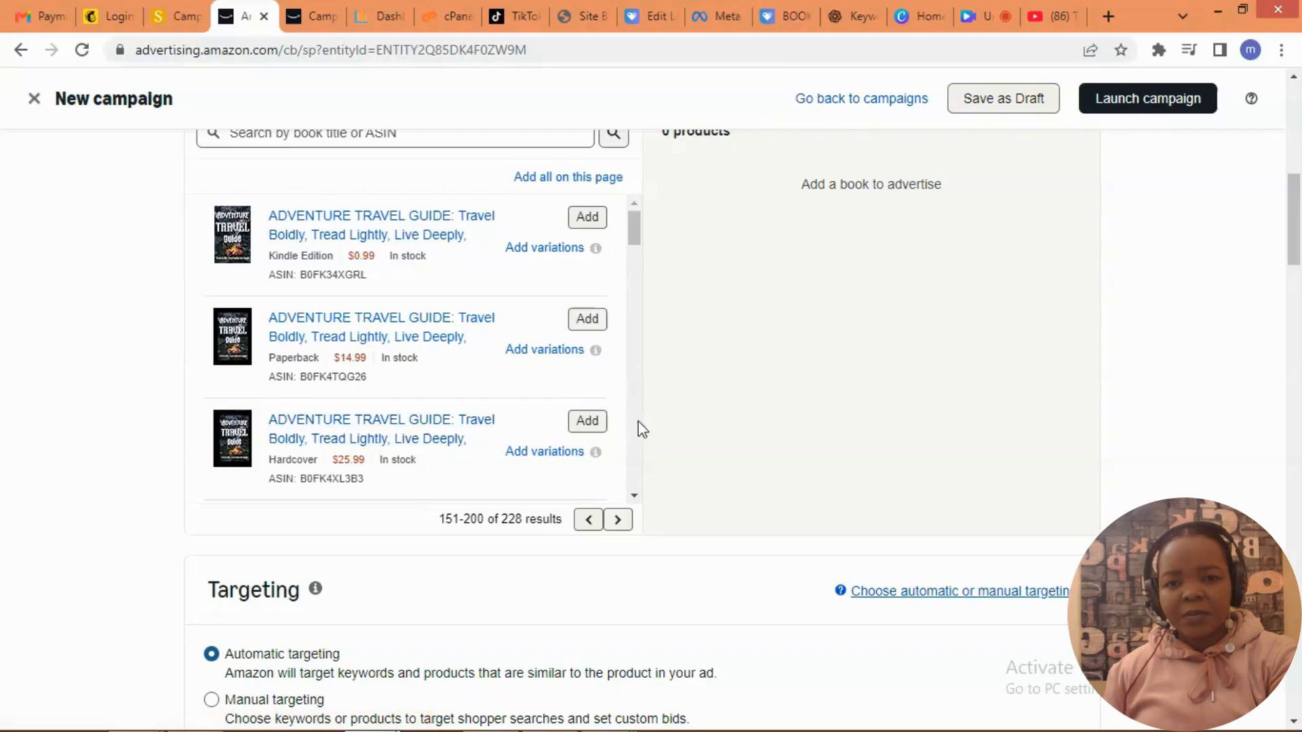
pyautogui.click(634, 496)
pyautogui.click(634, 497)
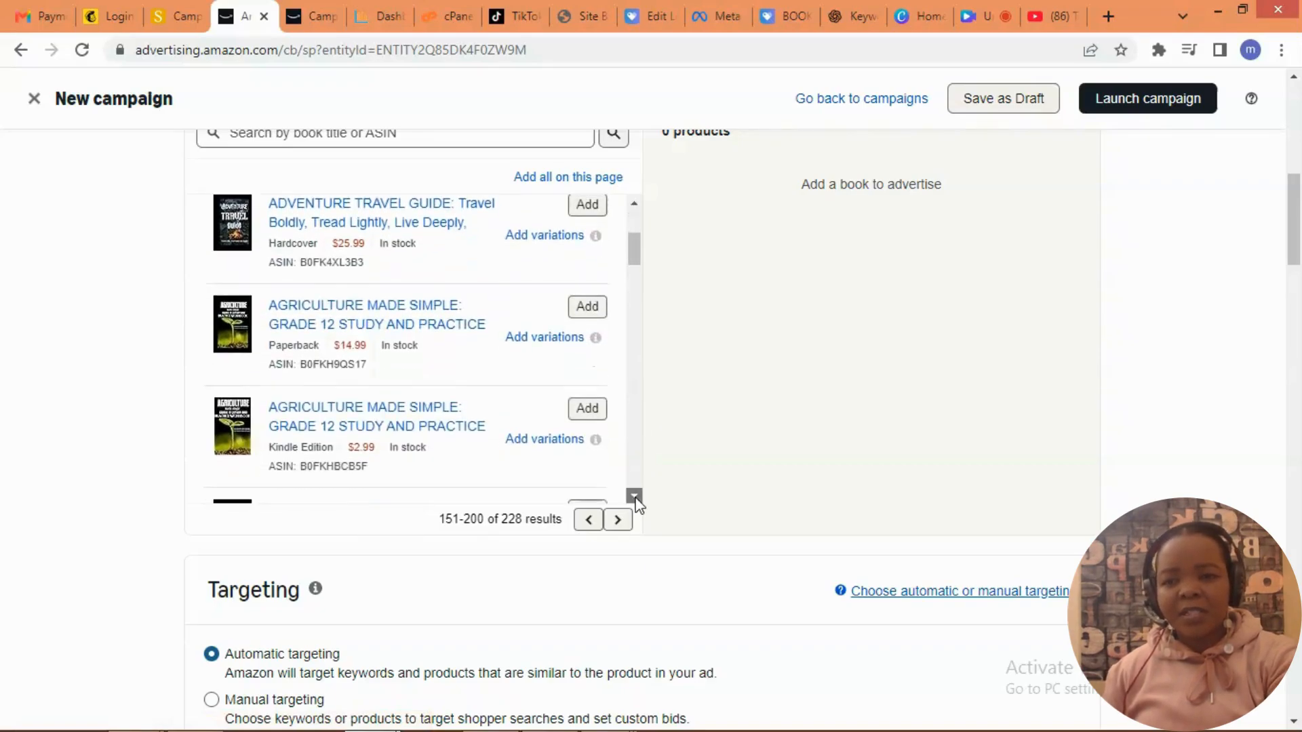
pyautogui.click(634, 497)
pyautogui.click(634, 497)
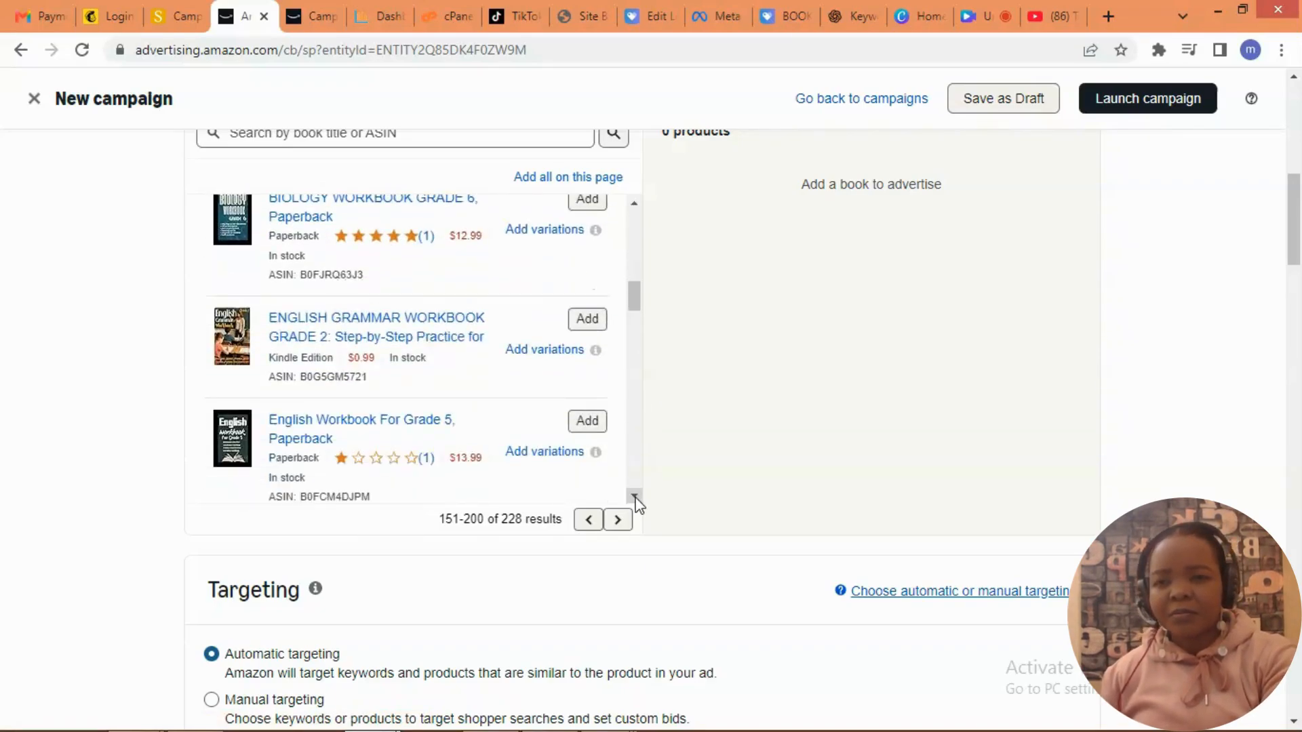
pyautogui.click(634, 498)
pyautogui.click(635, 498)
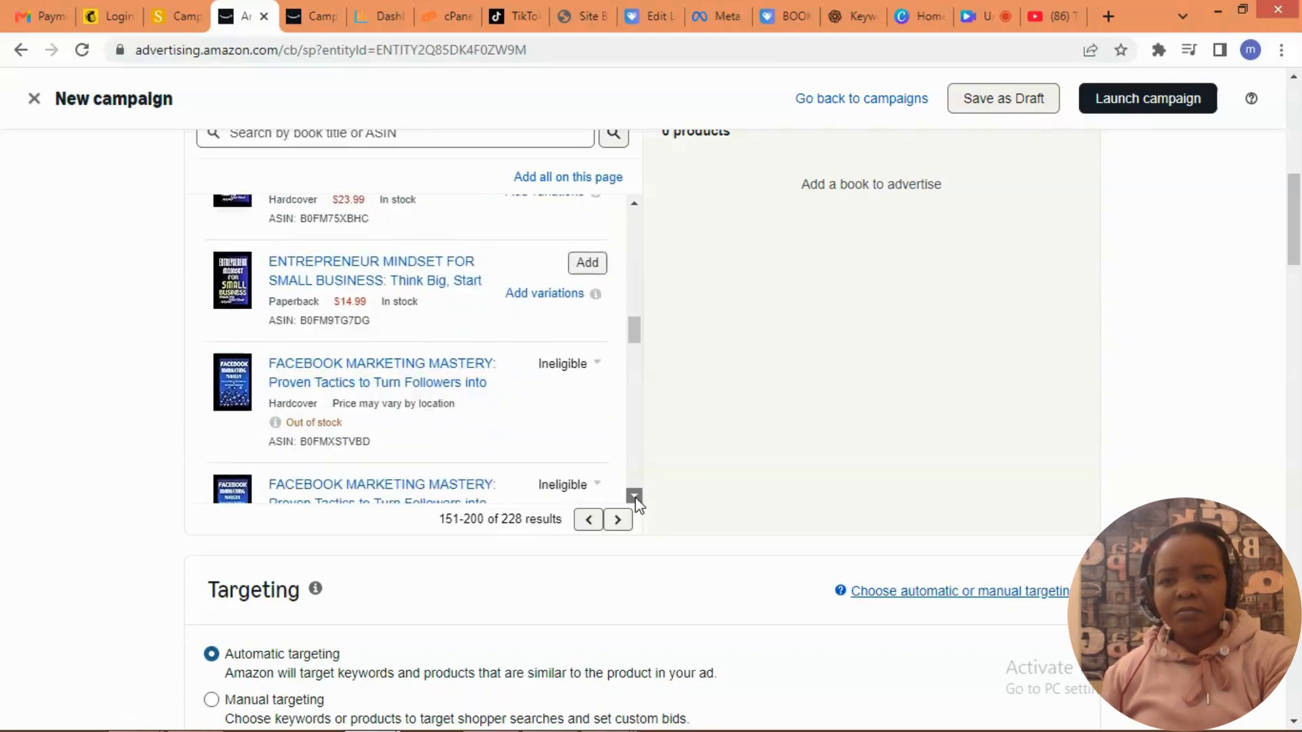
pyautogui.click(635, 498)
pyautogui.click(635, 500)
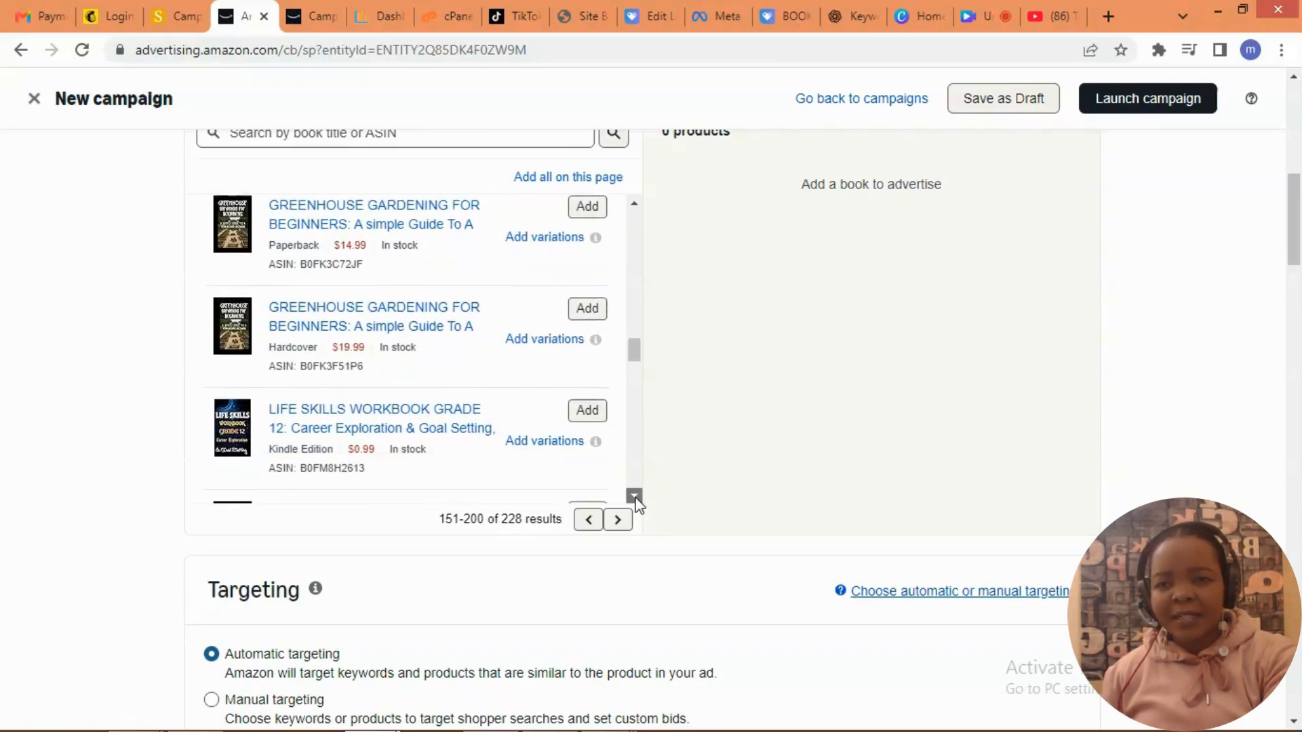
pyautogui.click(636, 499)
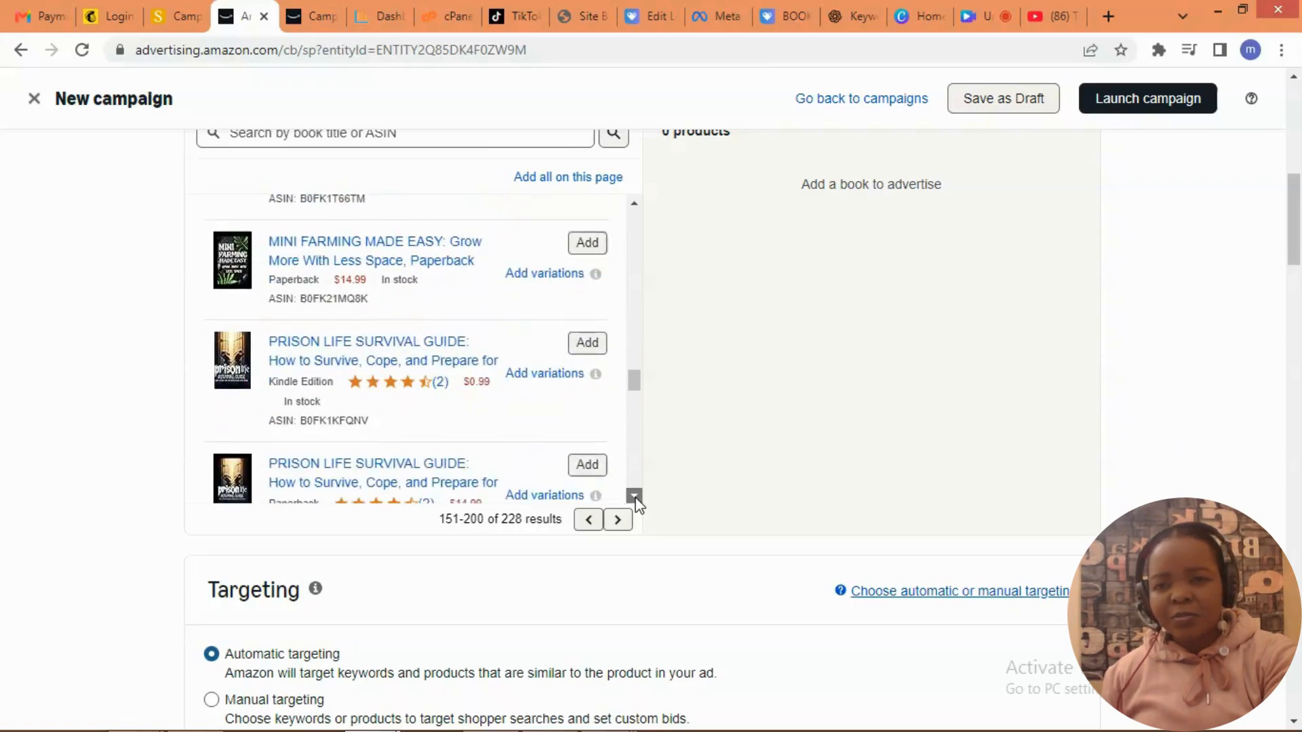
pyautogui.click(635, 498)
pyautogui.click(635, 498)
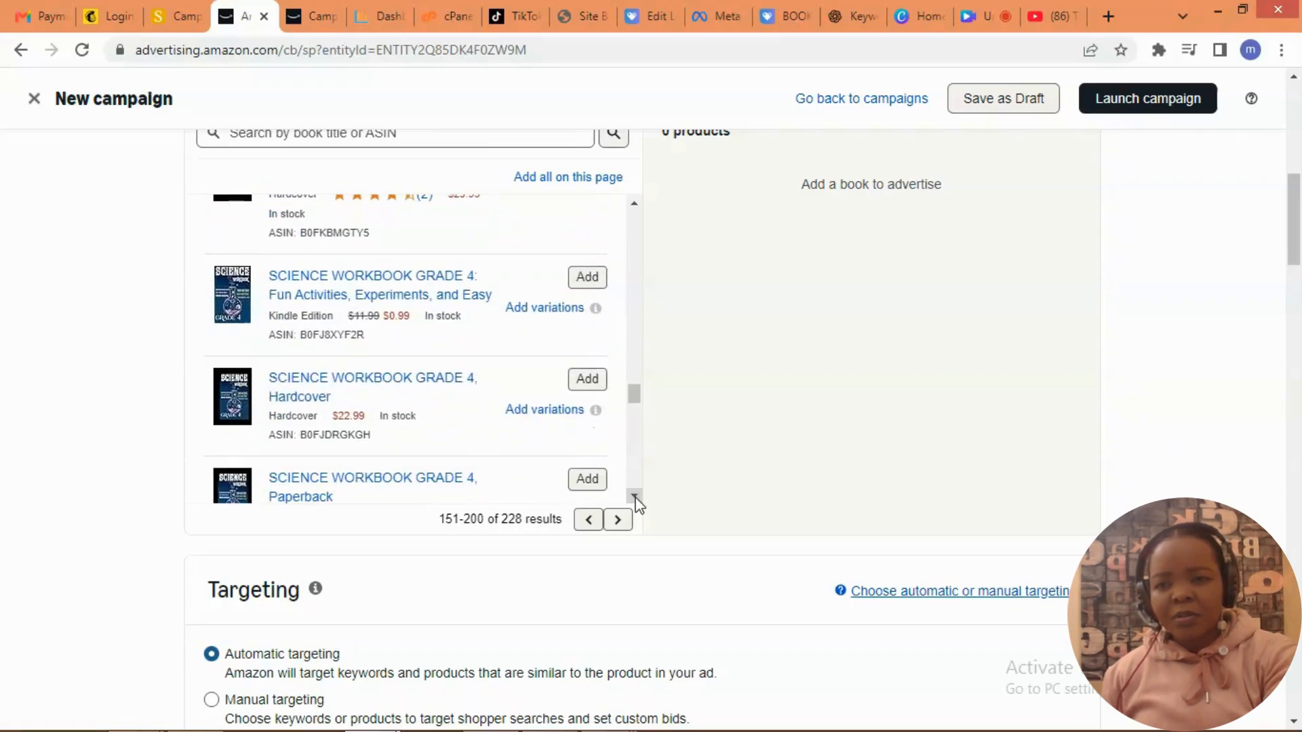
pyautogui.click(635, 498)
pyautogui.click(635, 498)
pyautogui.click(635, 498)
pyautogui.click(635, 498)
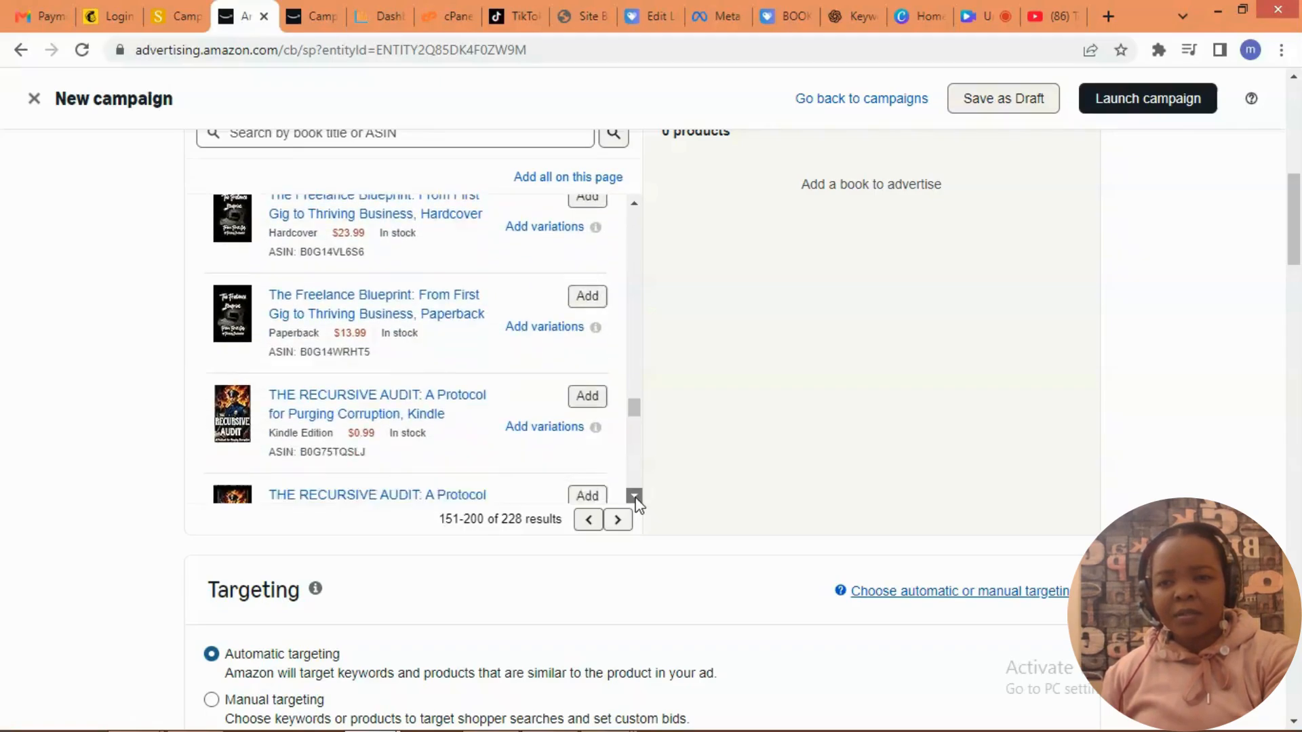
pyautogui.click(636, 498)
pyautogui.click(635, 499)
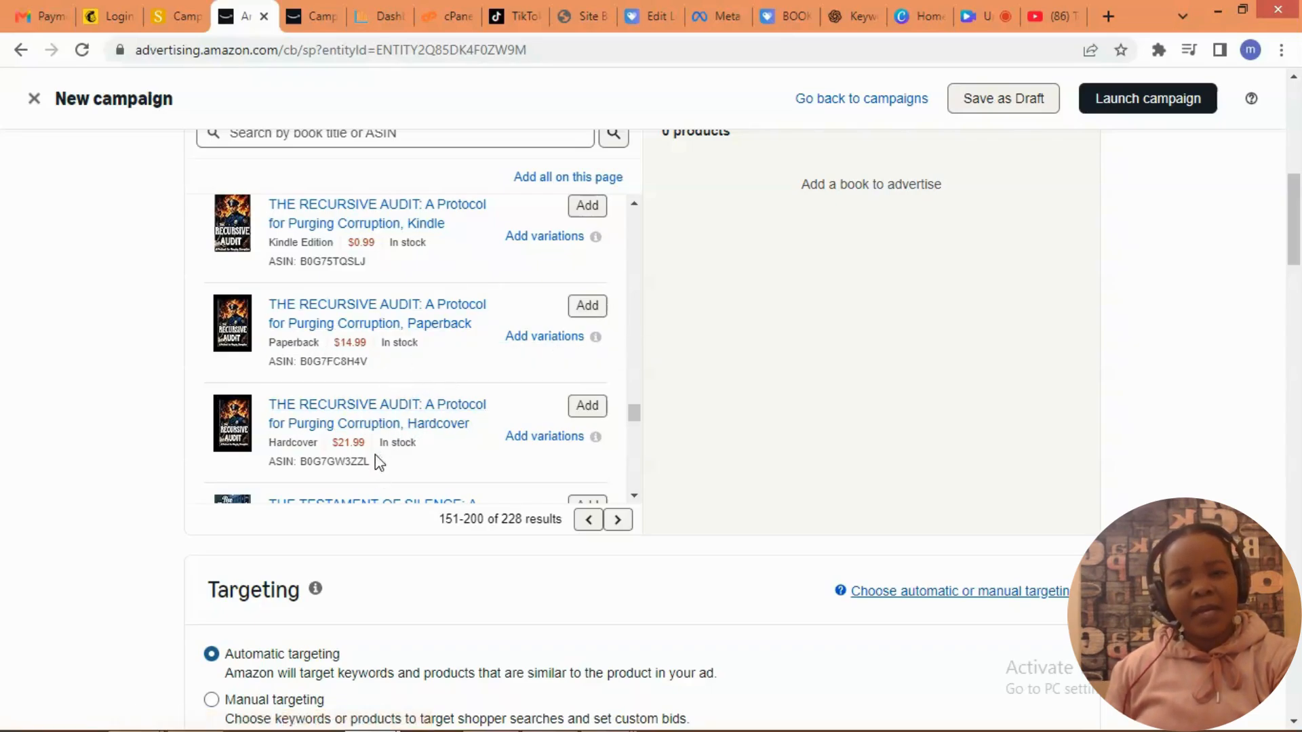
pyautogui.click(588, 308)
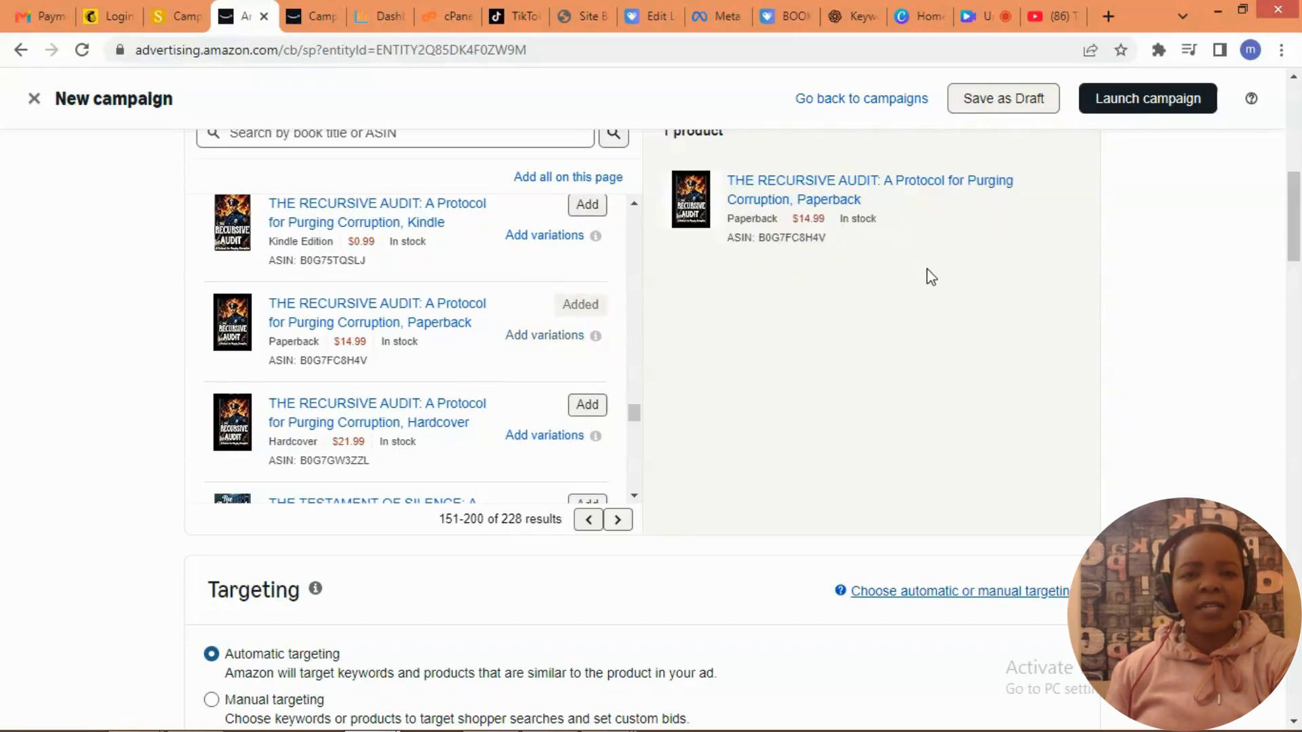
# Copy the title "THE RECURSIVE AUDIT: A Protocol for Purging Corruption" from the added product and paste it as the ad group name.
pyautogui.moveTo(1292, 223); pyautogui.dragTo(1293, 190)
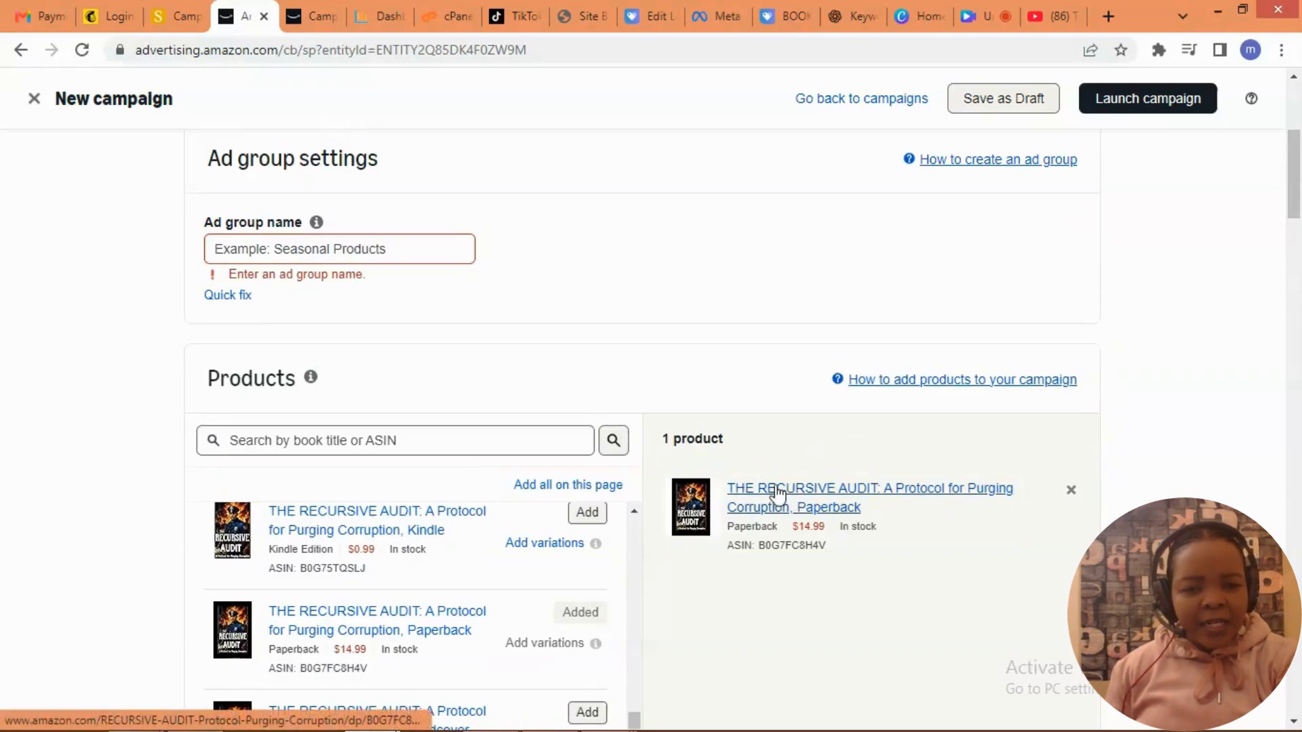
pyautogui.moveTo(724, 488); pyautogui.dragTo(791, 501)
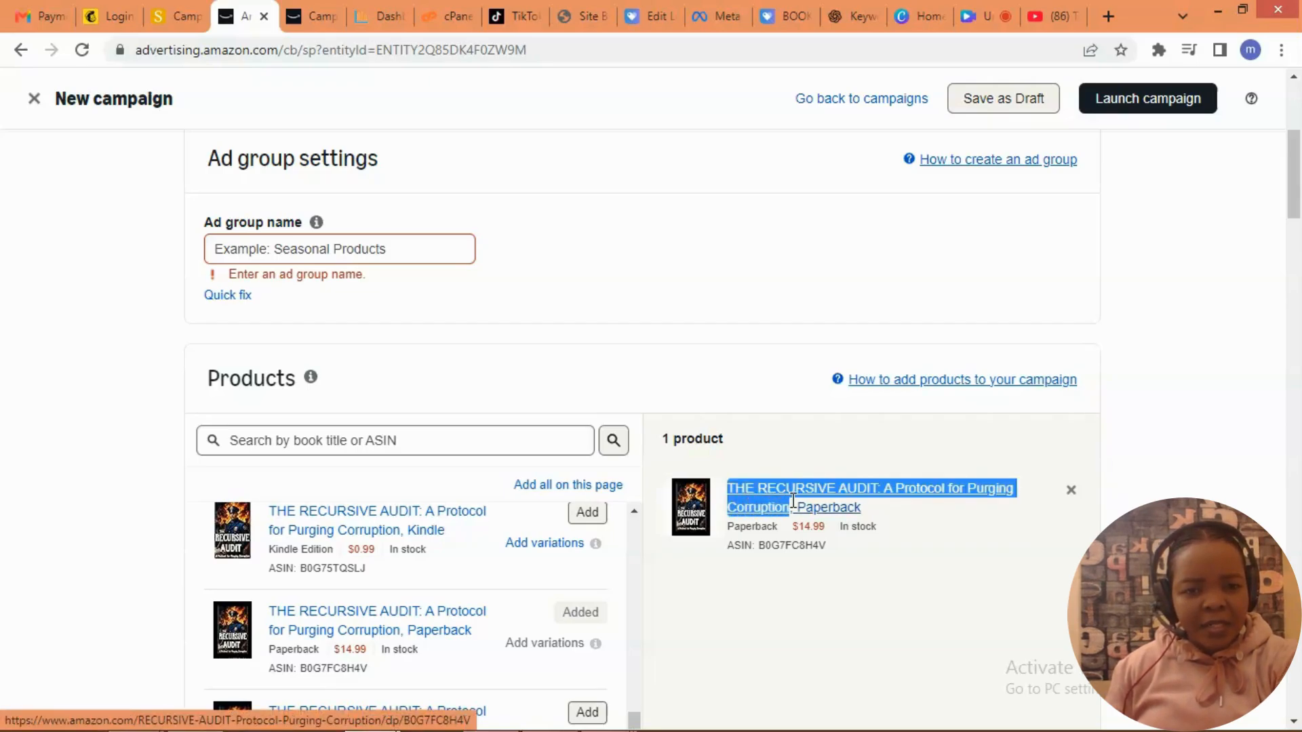
pyautogui.rightClick(738, 491)
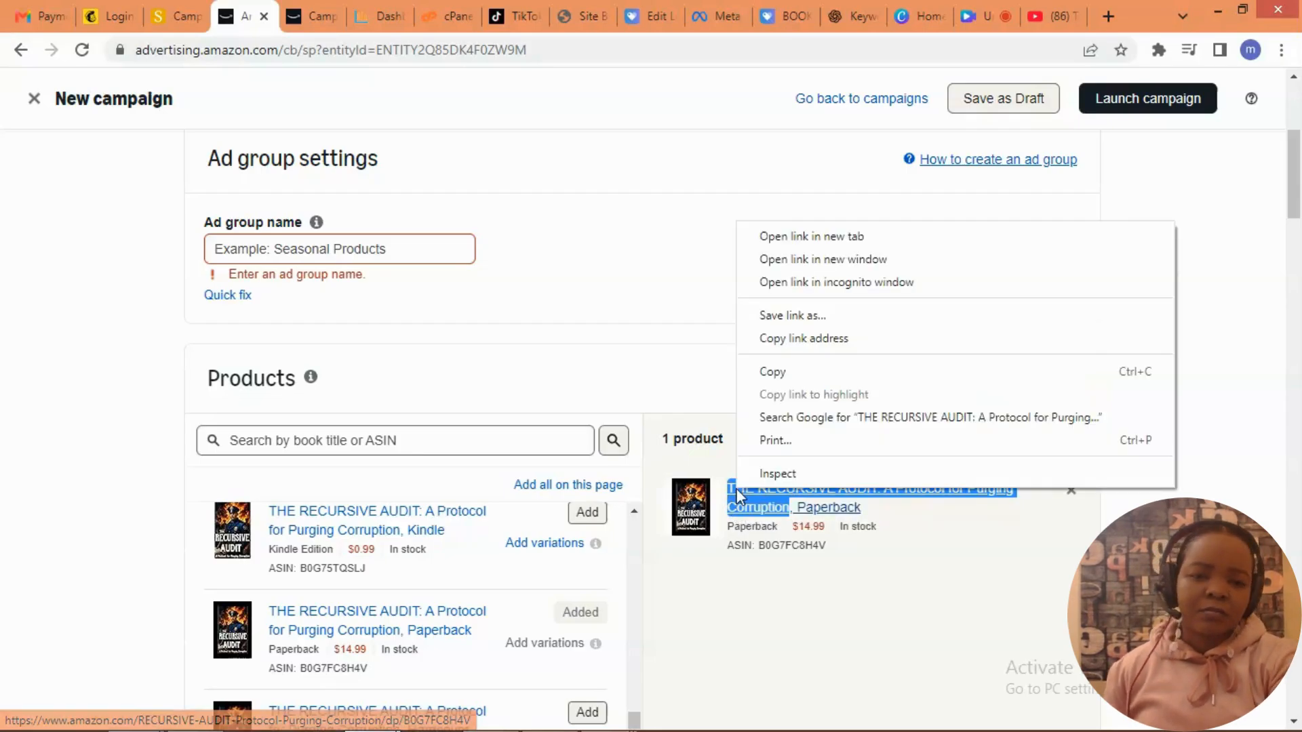
pyautogui.click(797, 375)
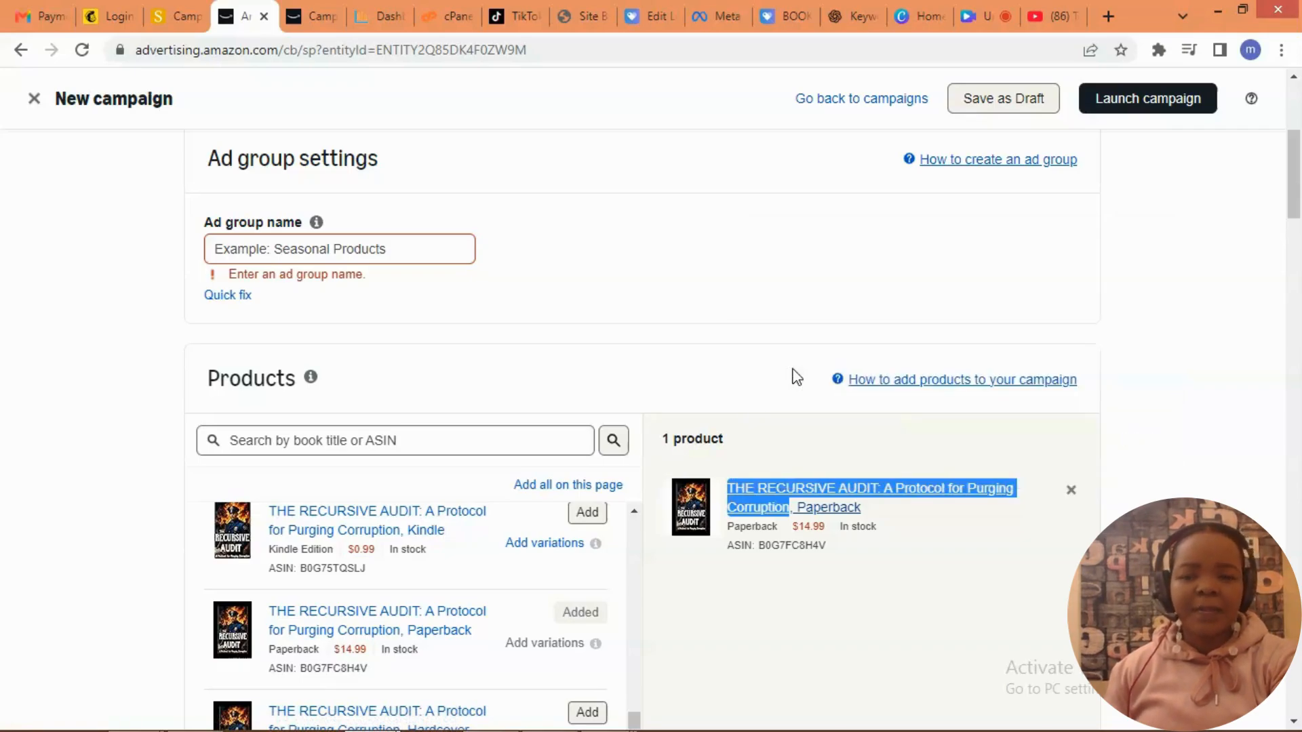
pyautogui.click(224, 249)
pyautogui.rightClick(224, 249)
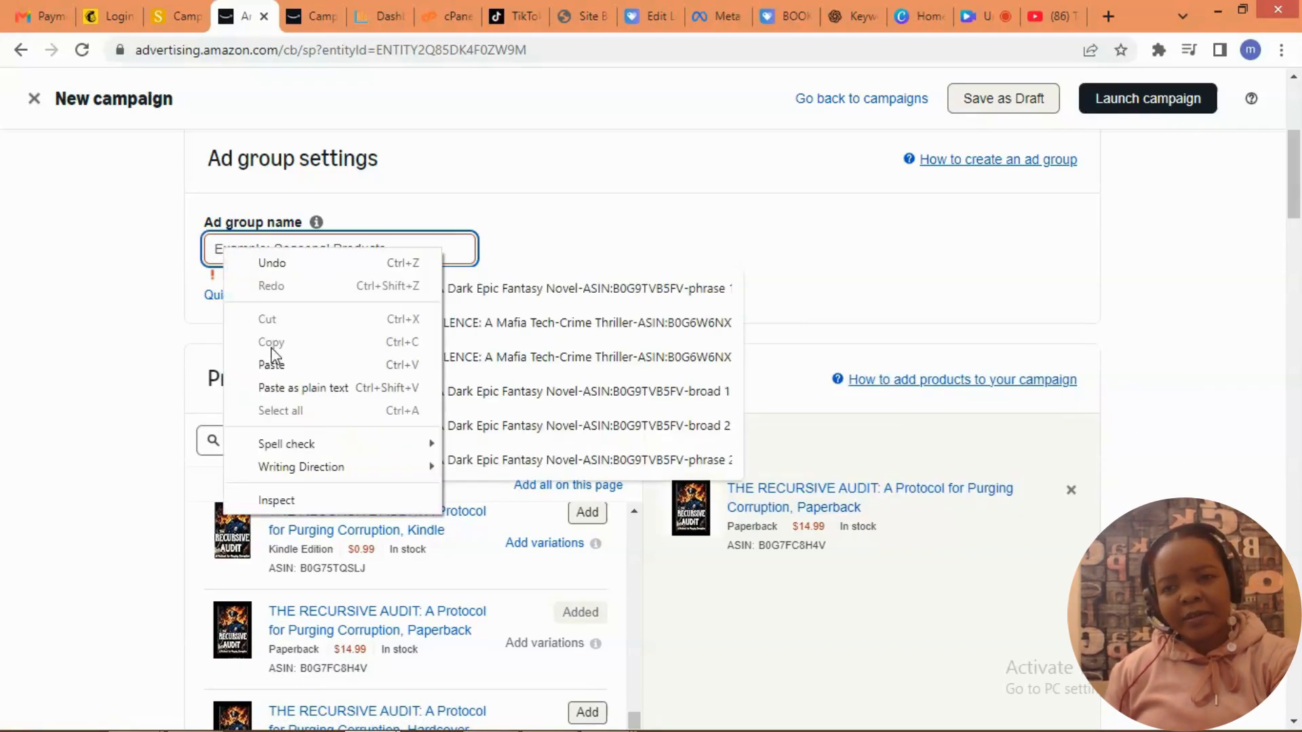
pyautogui.click(287, 373)
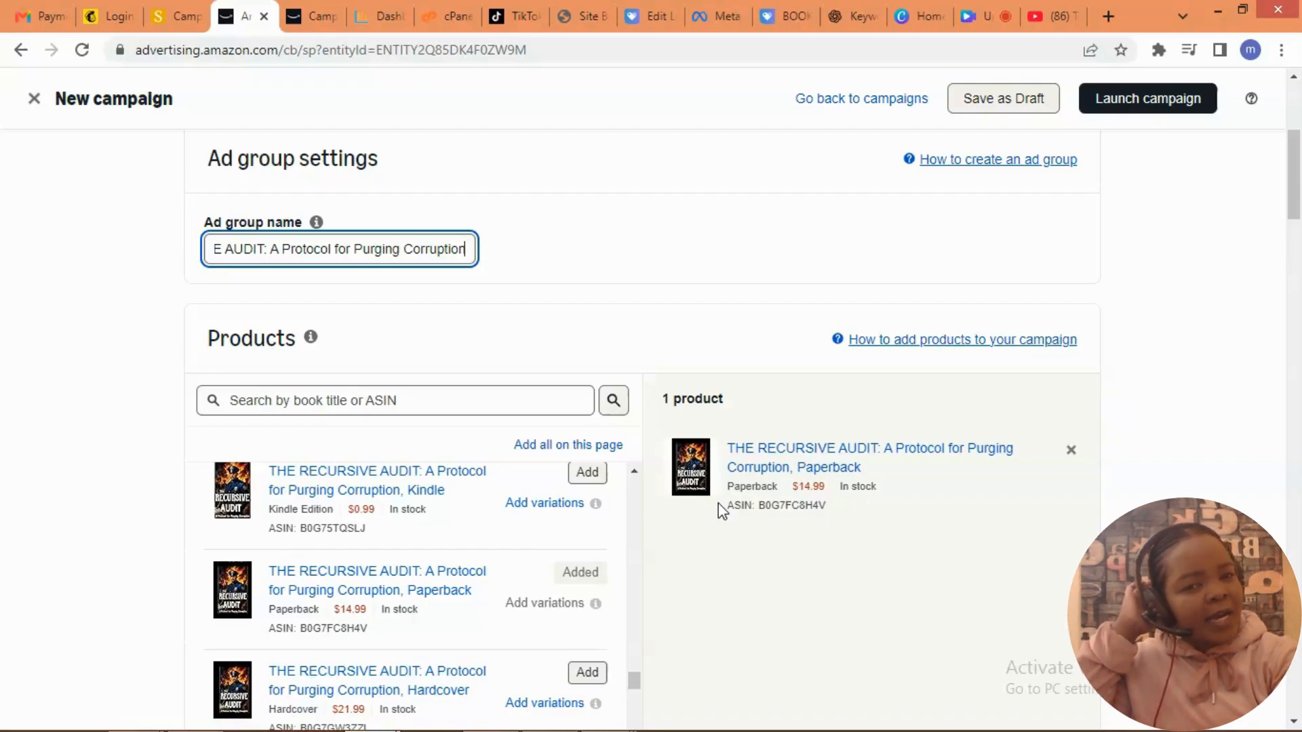
# Append a hyphen and the added paperback's copied ASIN to the ad group name, so it ends in "-ASIN:B0G7FC8H4V".
pyautogui.moveTo(718, 503); pyautogui.dragTo(854, 529)
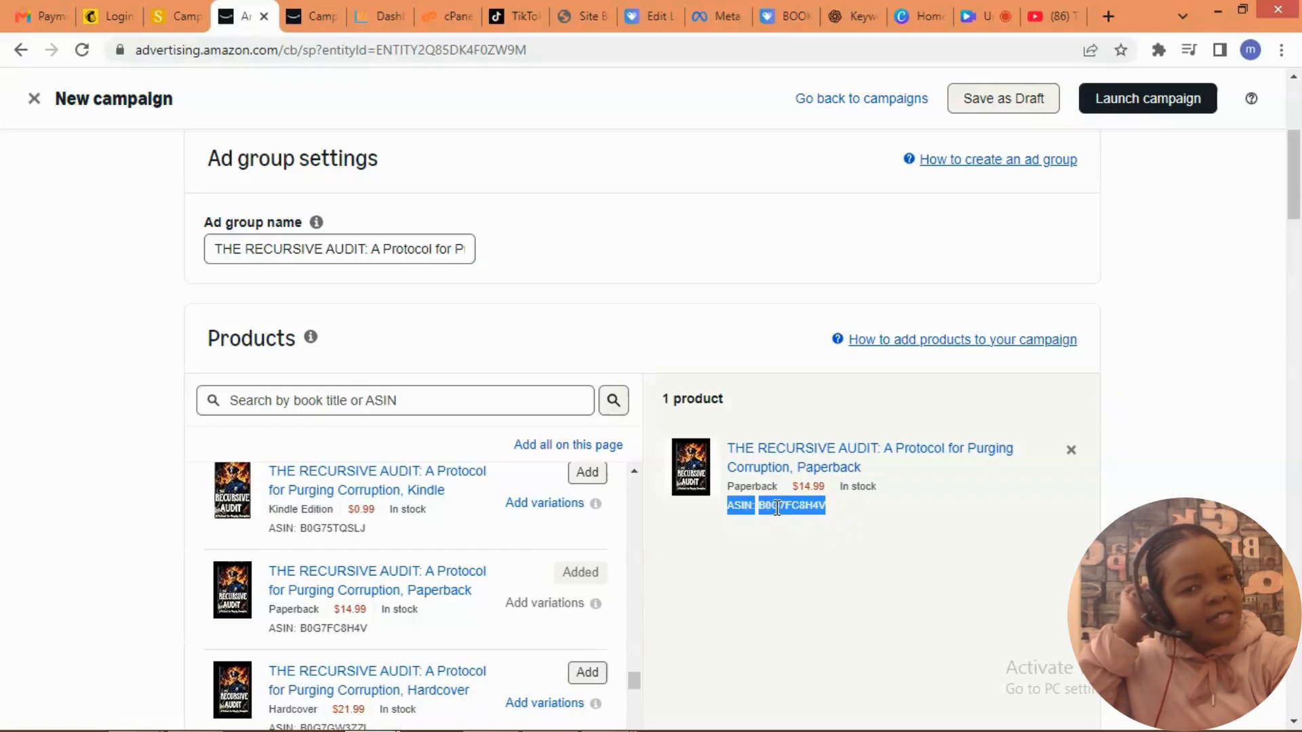
pyautogui.rightClick(776, 508)
pyautogui.click(821, 525)
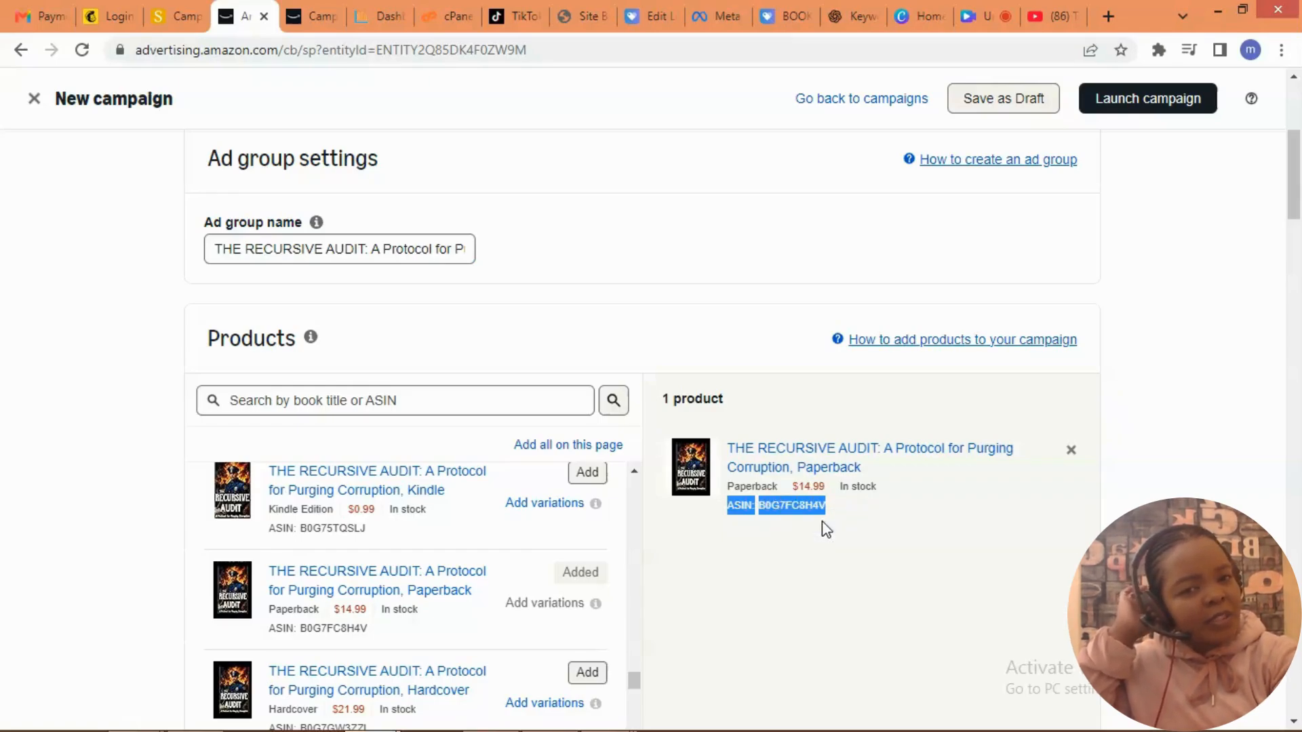
pyautogui.click(466, 250)
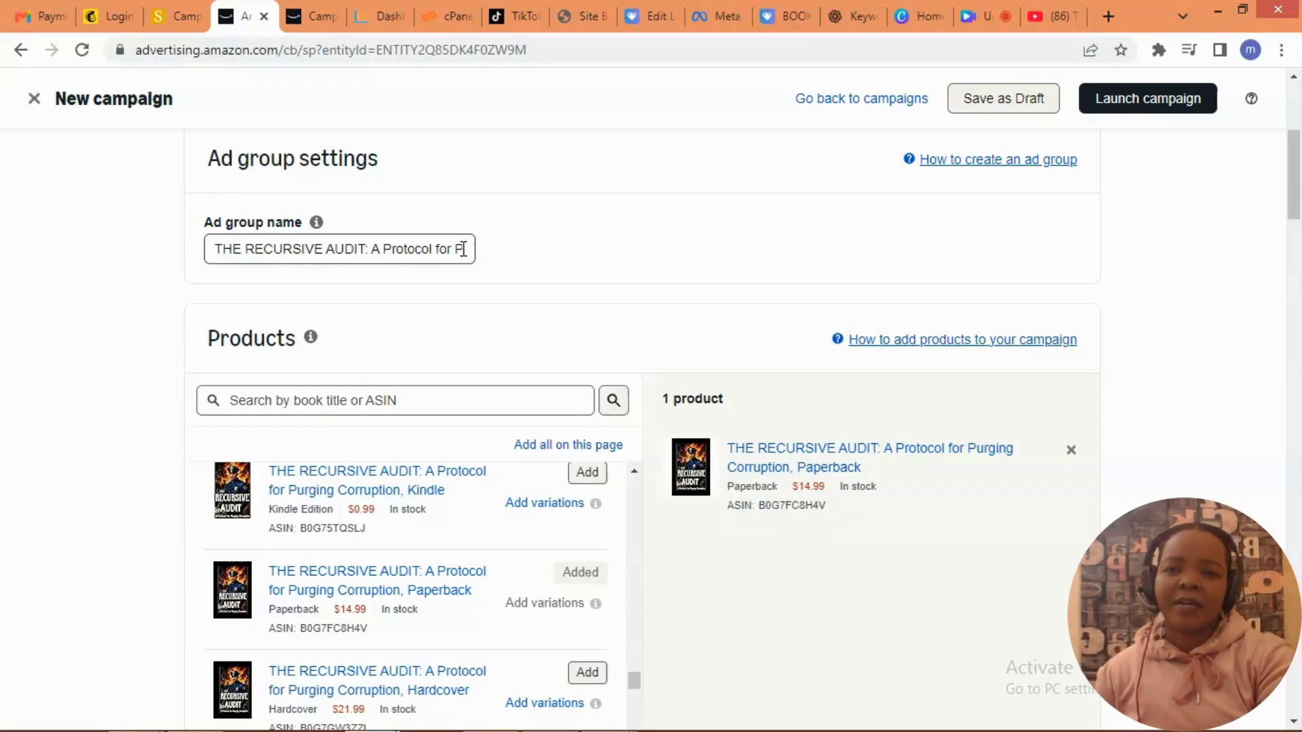
pyautogui.click(461, 249)
pyautogui.write('urging Corruptio')
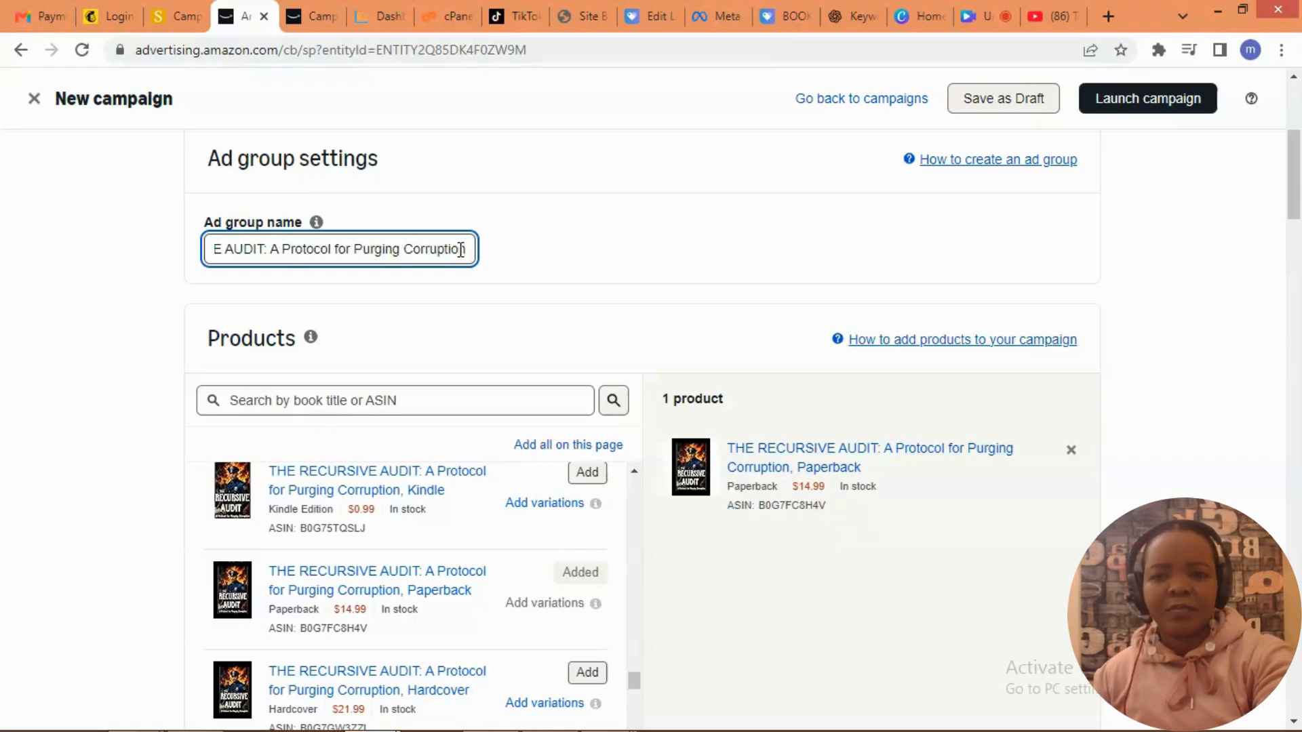
pyautogui.write('n')
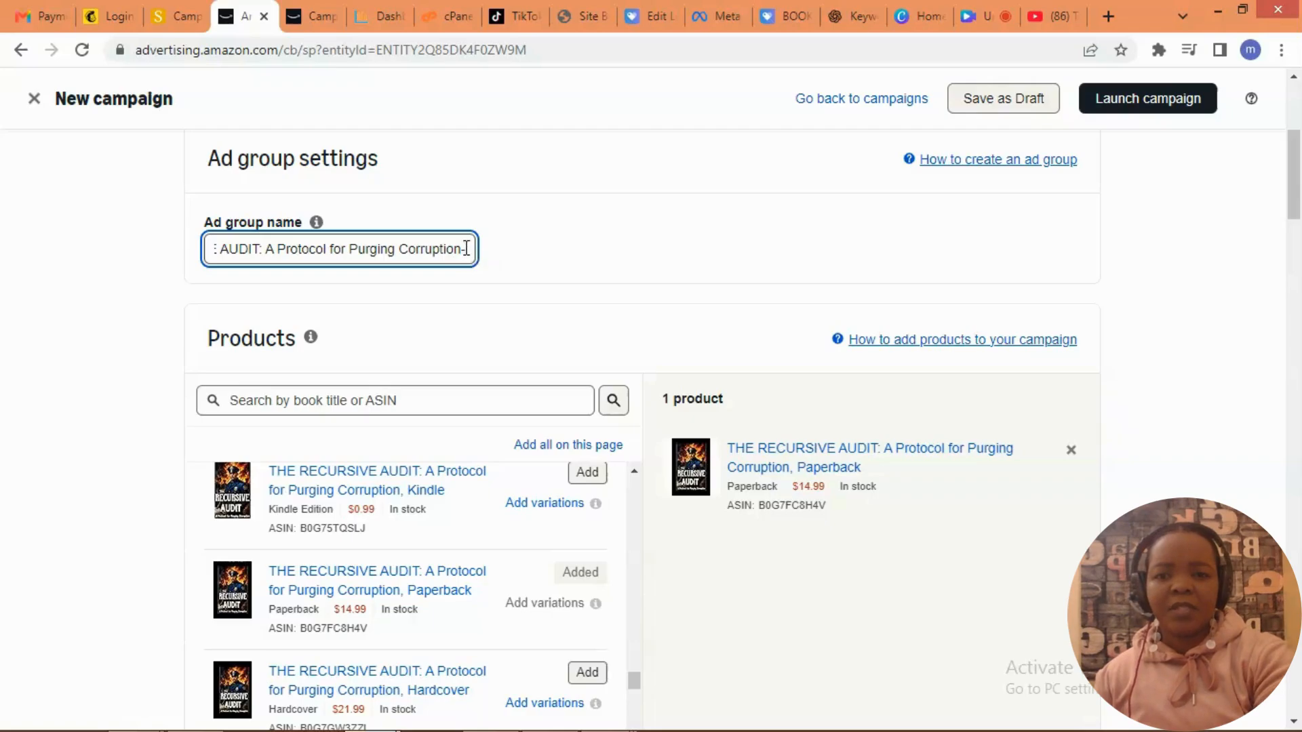
pyautogui.rightClick(465, 248)
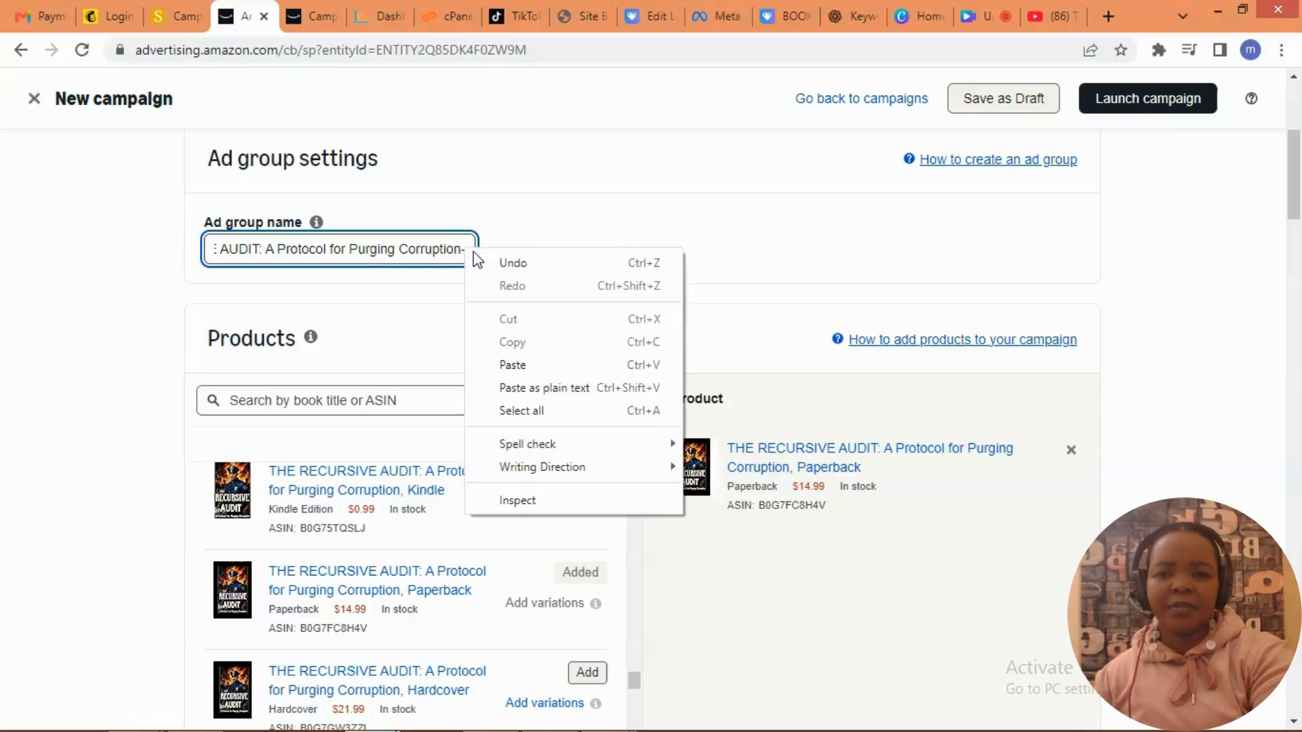
pyautogui.click(510, 366)
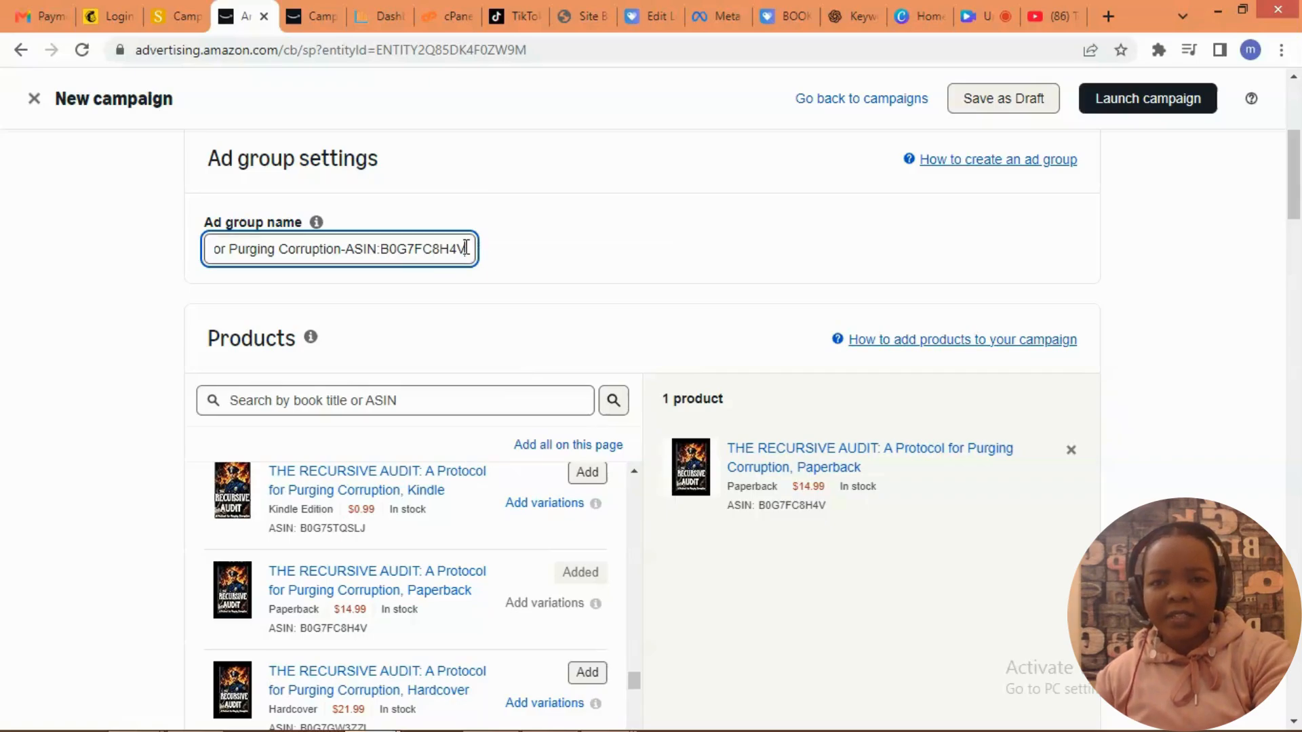
# Copy the full ad group name and replace the default campaign name in the campaign settings with it.
pyautogui.moveTo(466, 248); pyautogui.dragTo(230, 231)
pyautogui.rightClick(265, 249)
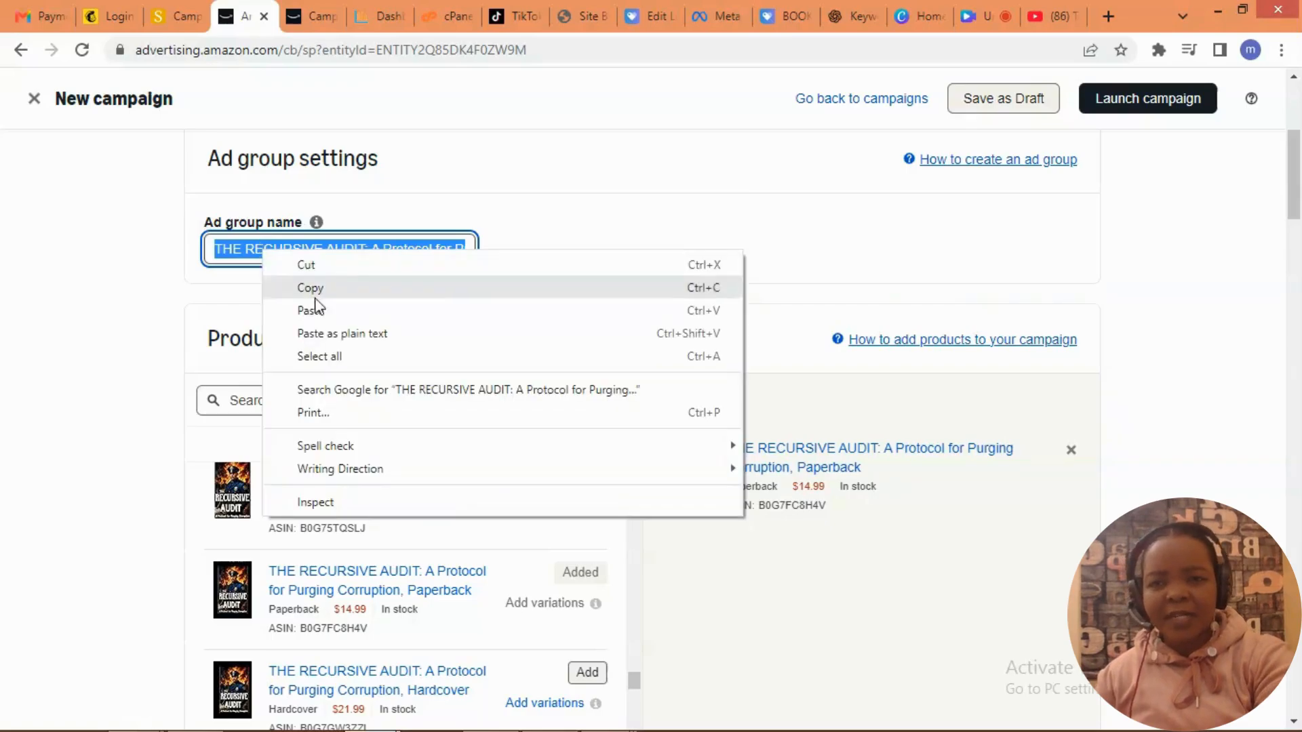
pyautogui.click(332, 297)
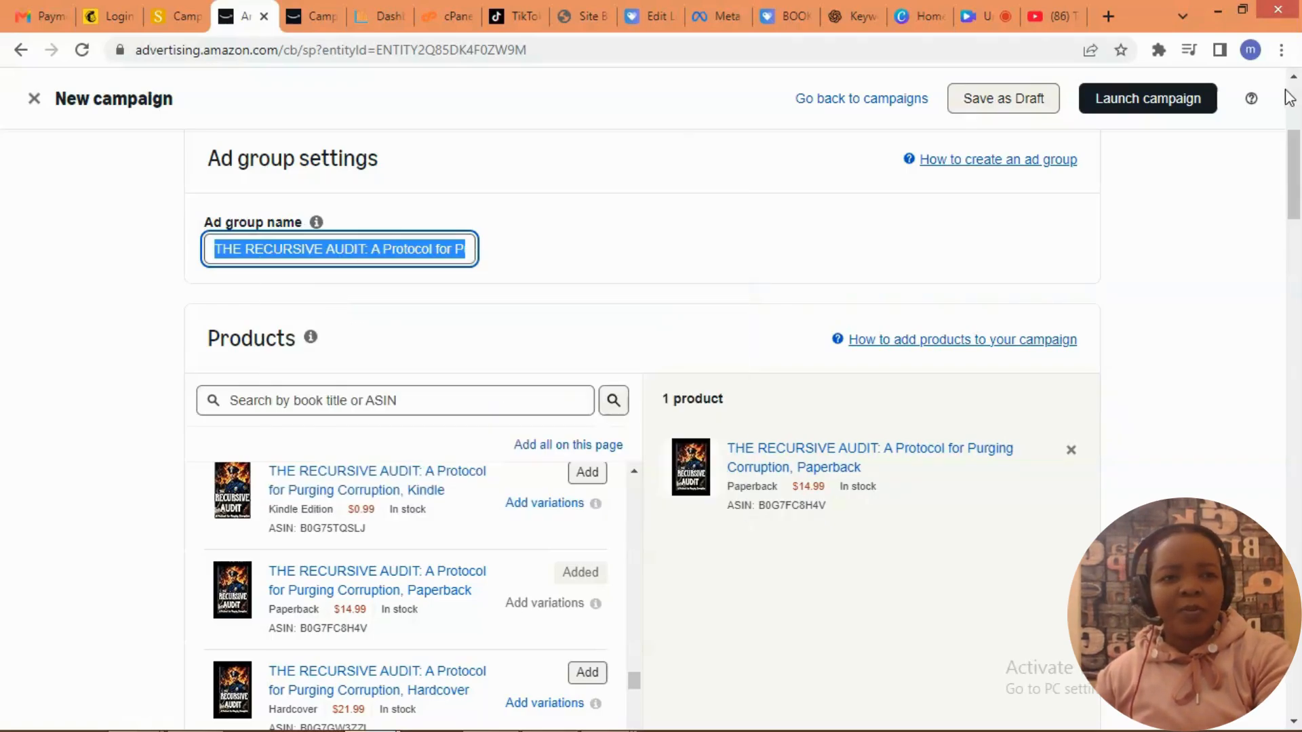
pyautogui.moveTo(1294, 166); pyautogui.dragTo(1278, 434)
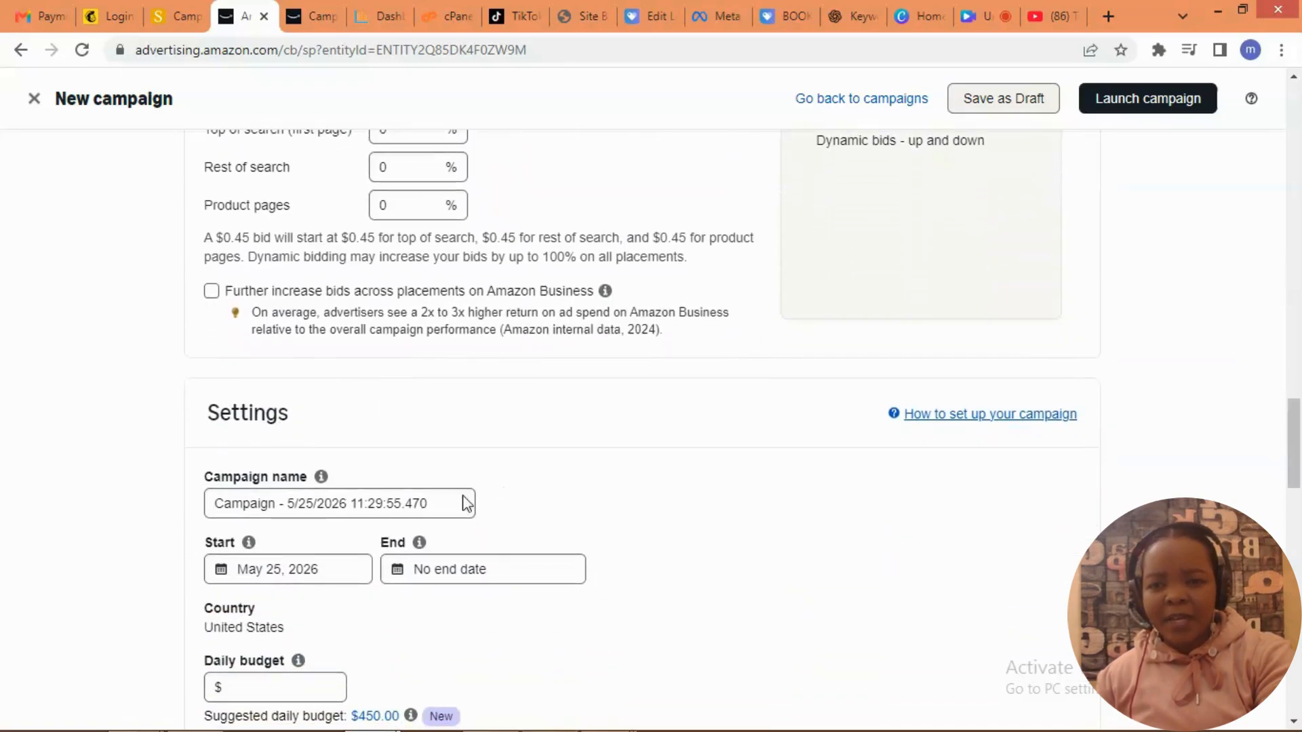
pyautogui.moveTo(465, 503); pyautogui.dragTo(151, 491)
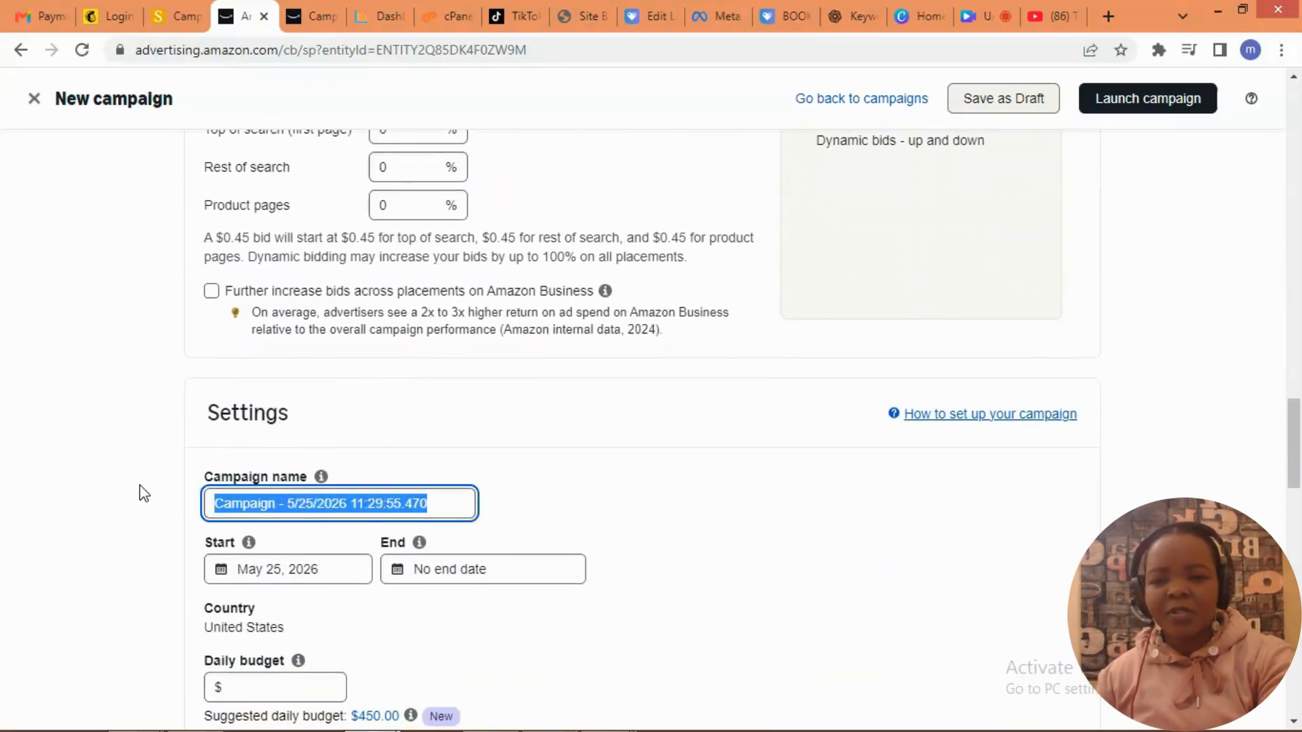
pyautogui.press('BackSpace')
pyautogui.rightClick(229, 501)
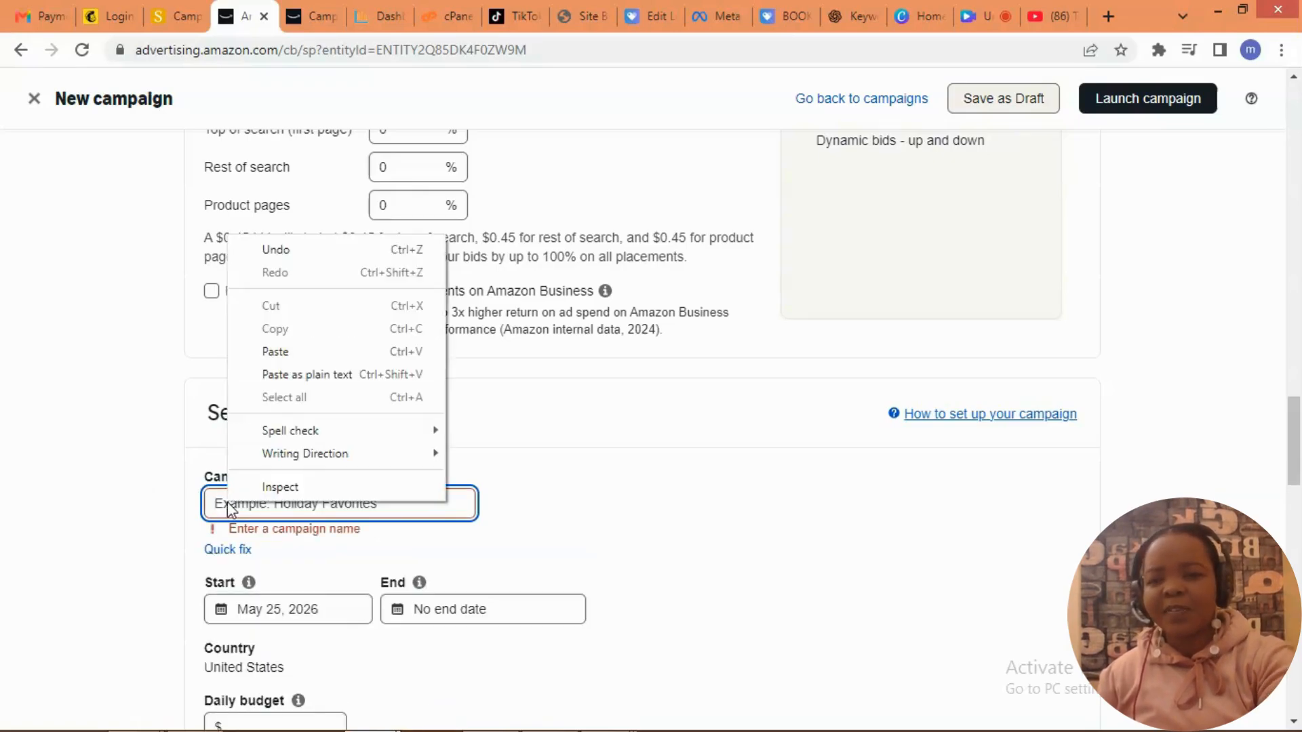
pyautogui.click(291, 354)
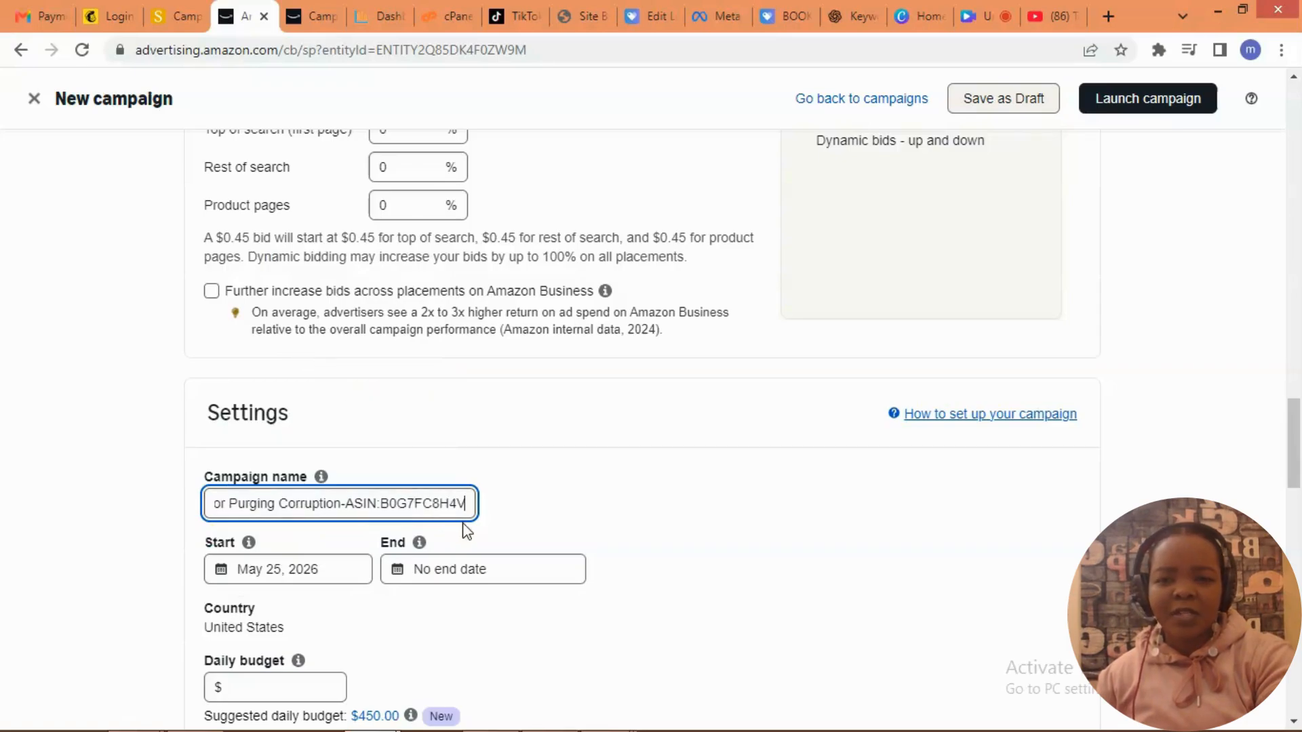
# Switch the campaign to manual targeting with keyword targeting and remove the pre-added "Keywords related to your product category" group.
pyautogui.moveTo(1296, 437); pyautogui.dragTo(1297, 261)
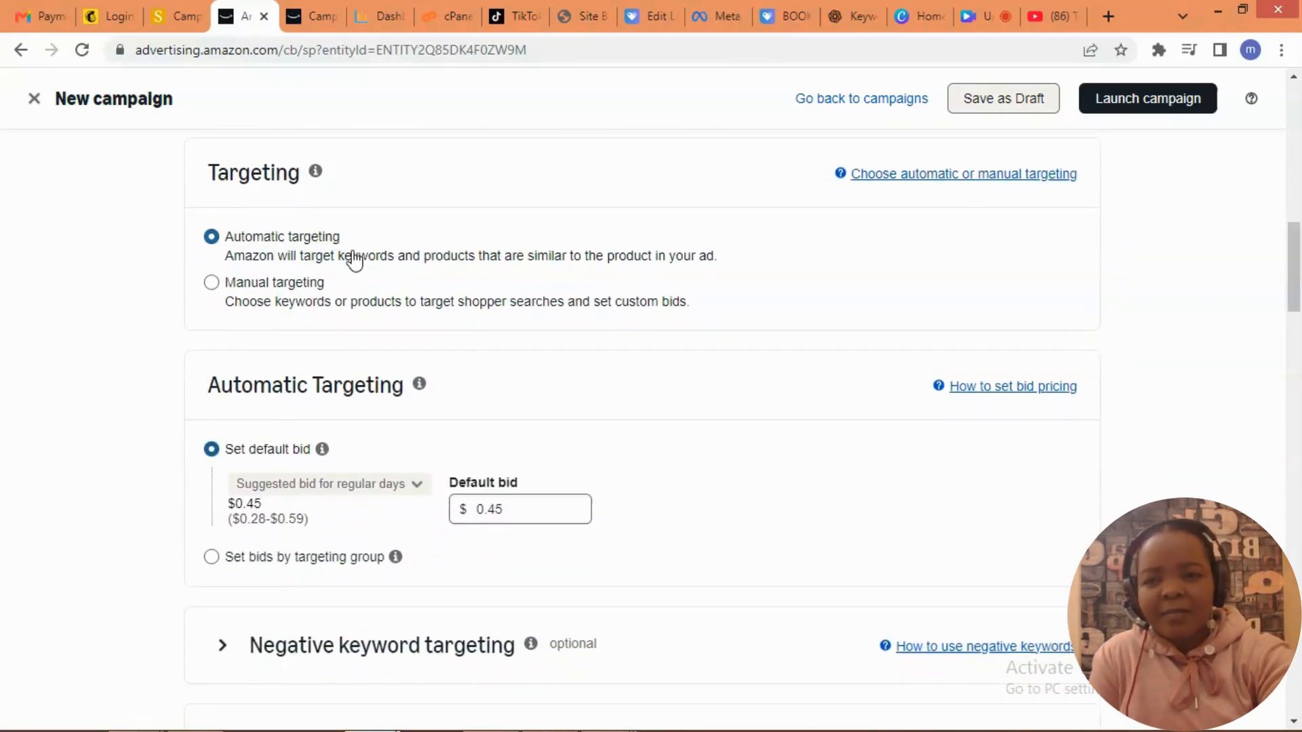
pyautogui.click(260, 283)
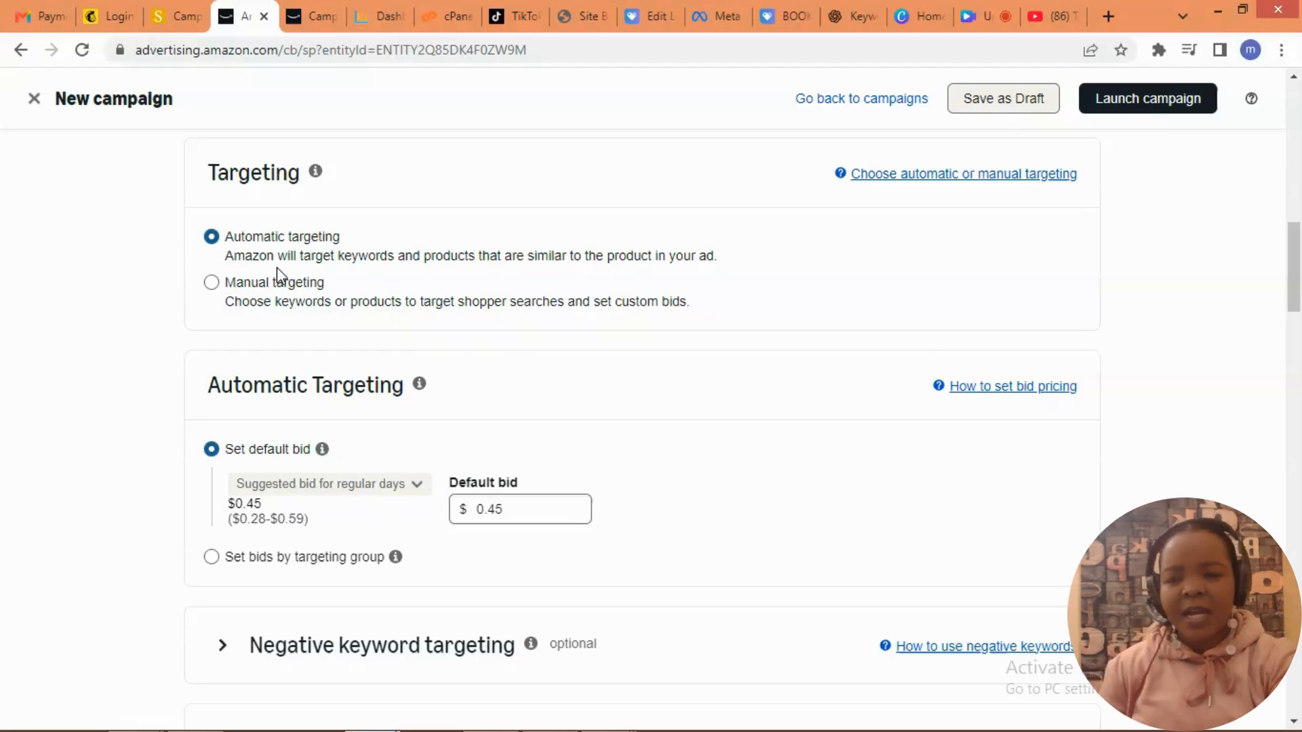
pyautogui.click(213, 284)
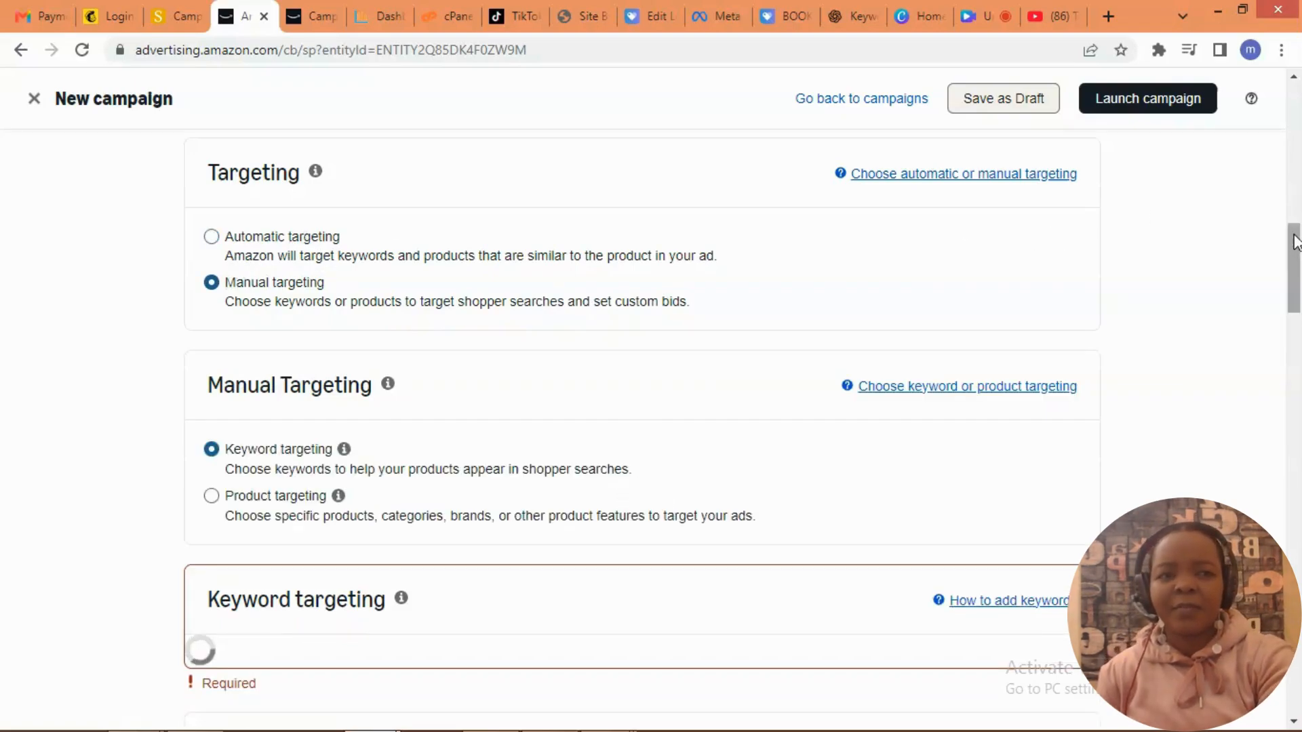
pyautogui.moveTo(1295, 242); pyautogui.dragTo(1298, 299)
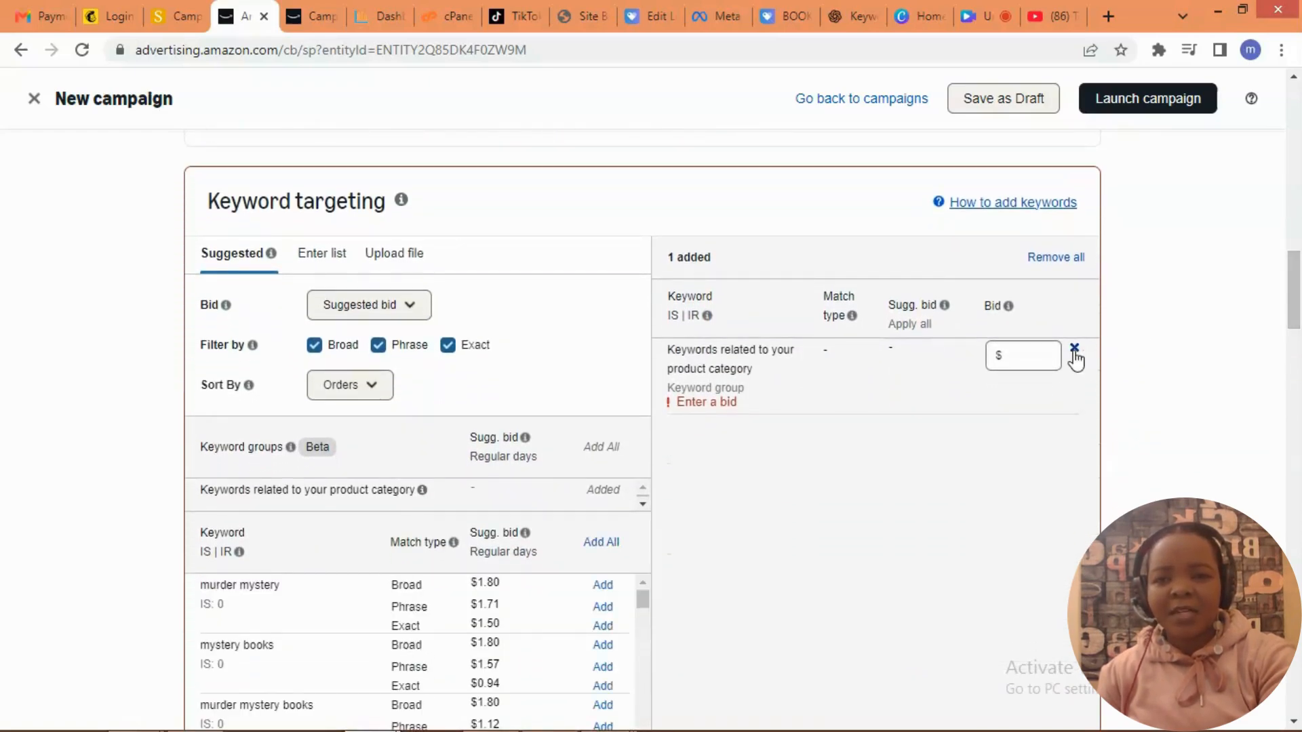
pyautogui.click(1075, 349)
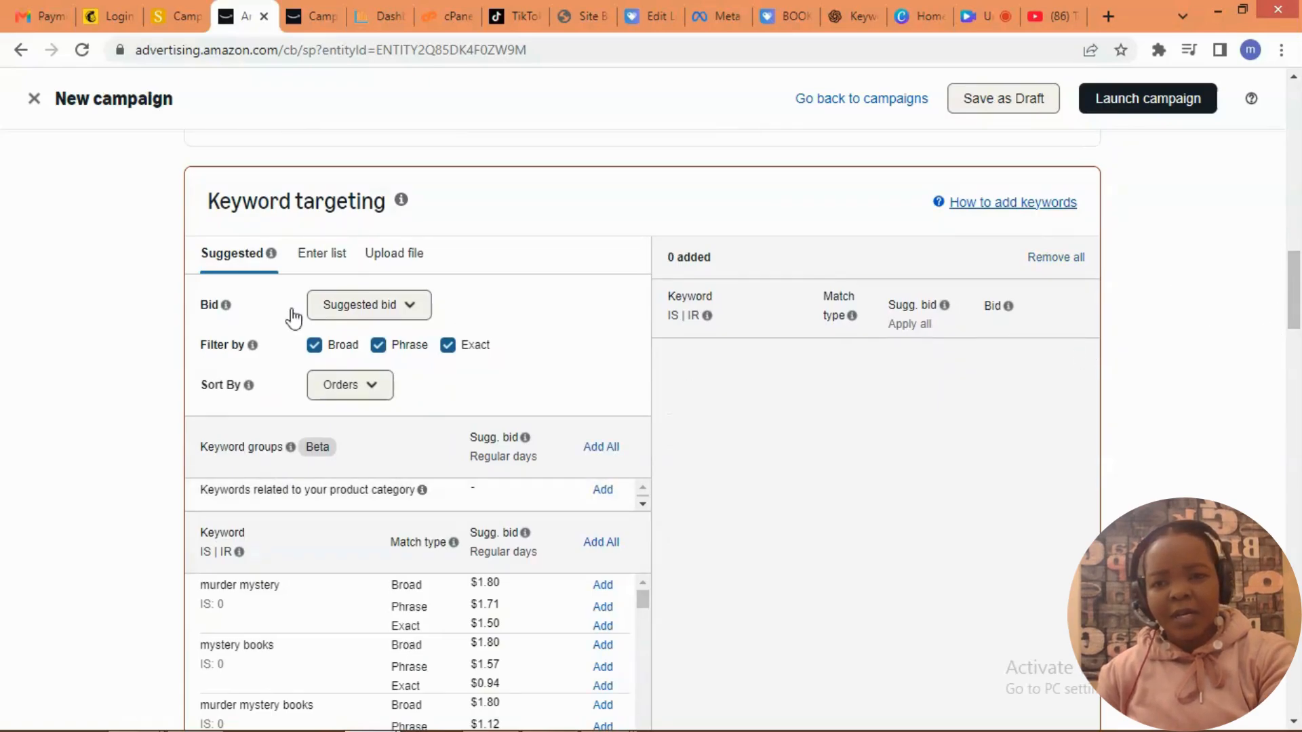
# Limit the suggested keywords to Broad match by excluding the Phrase and Exact match types.
pyautogui.moveTo(239, 388)
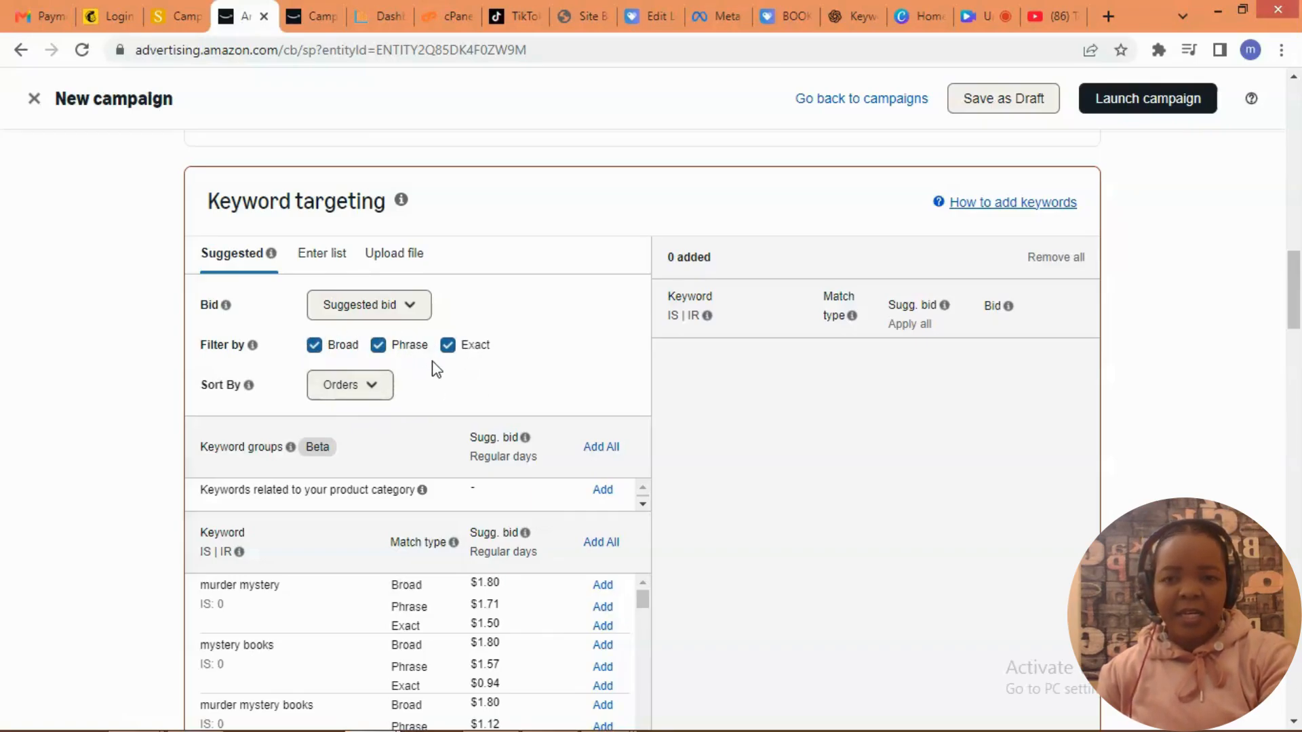
pyautogui.click(379, 345)
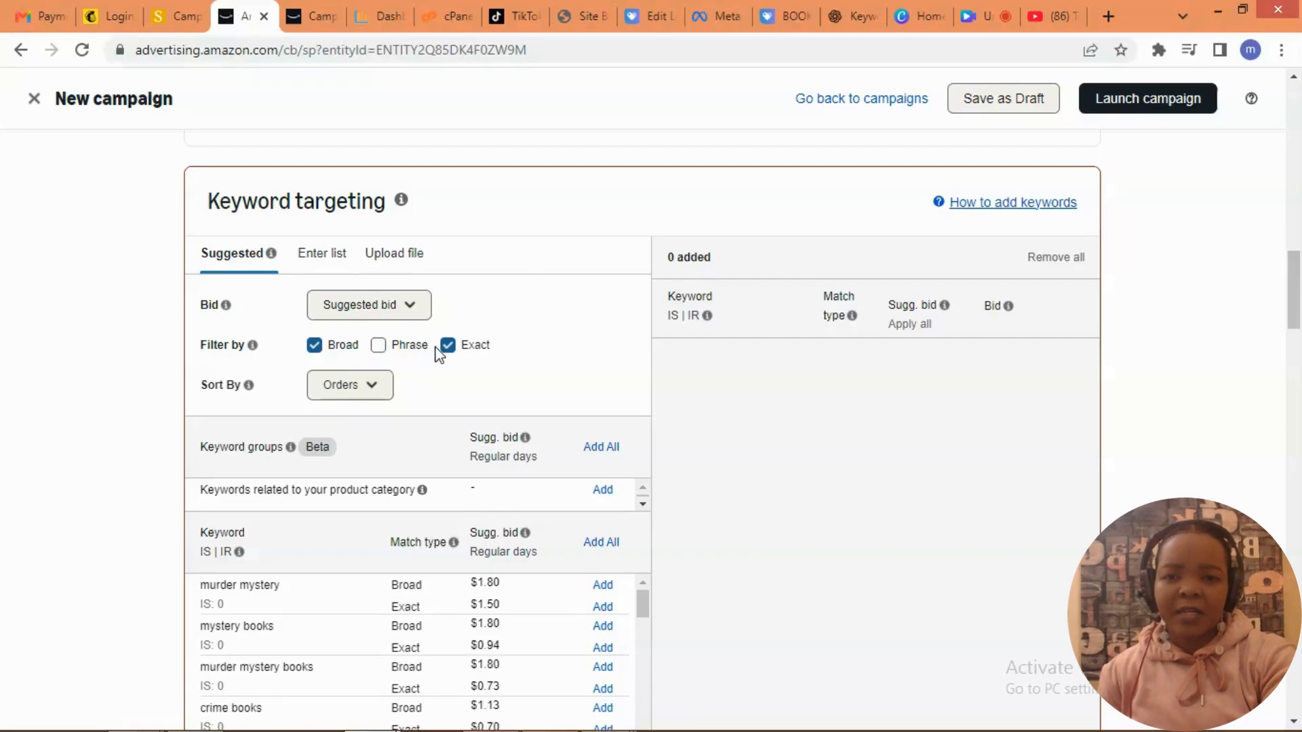
pyautogui.click(448, 346)
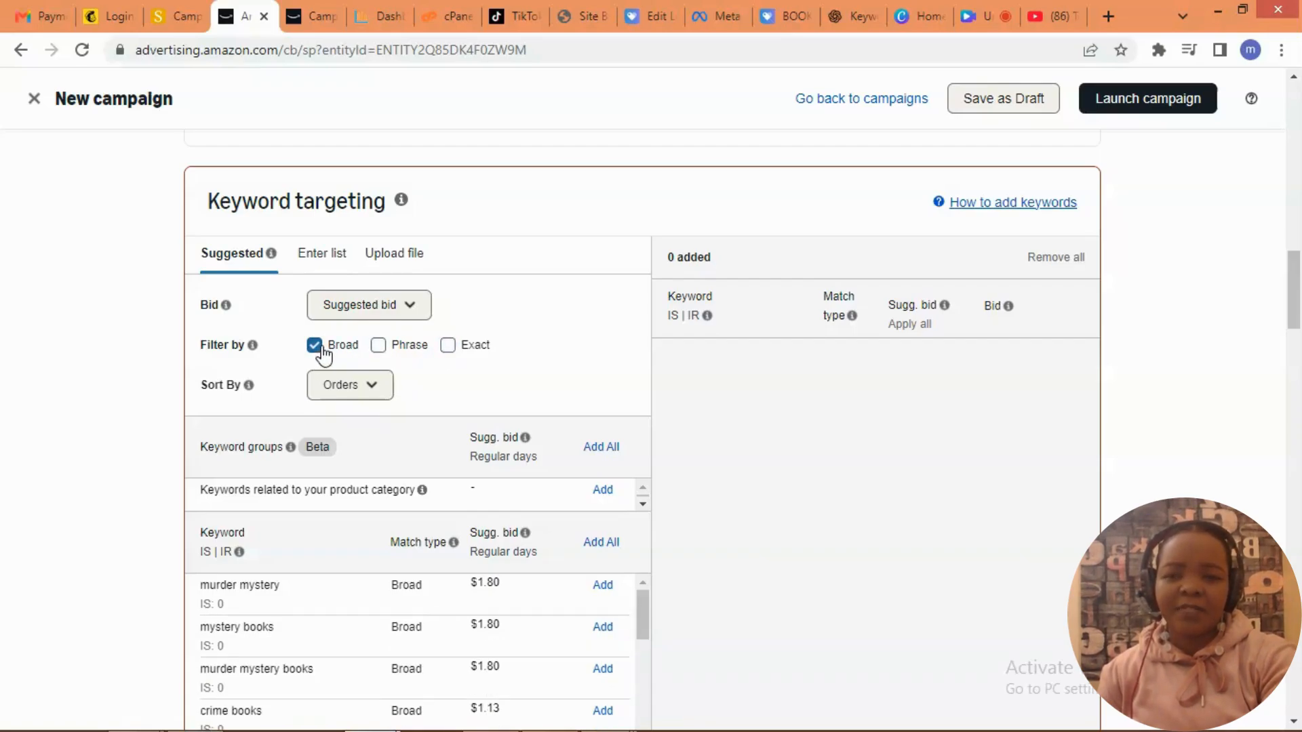
# Preview the suggested keywords with only Phrase and with only Exact match, and return the filter to Broad only.
pyautogui.click(377, 347)
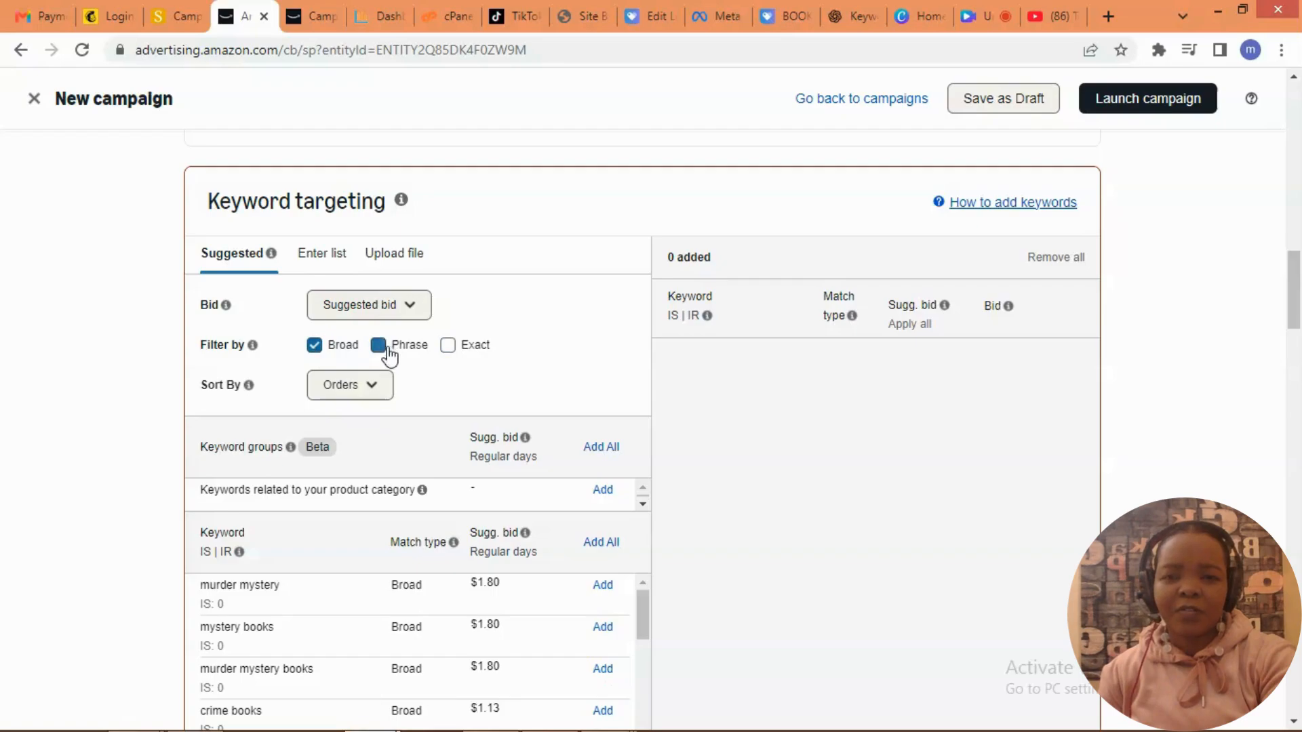
pyautogui.click(314, 345)
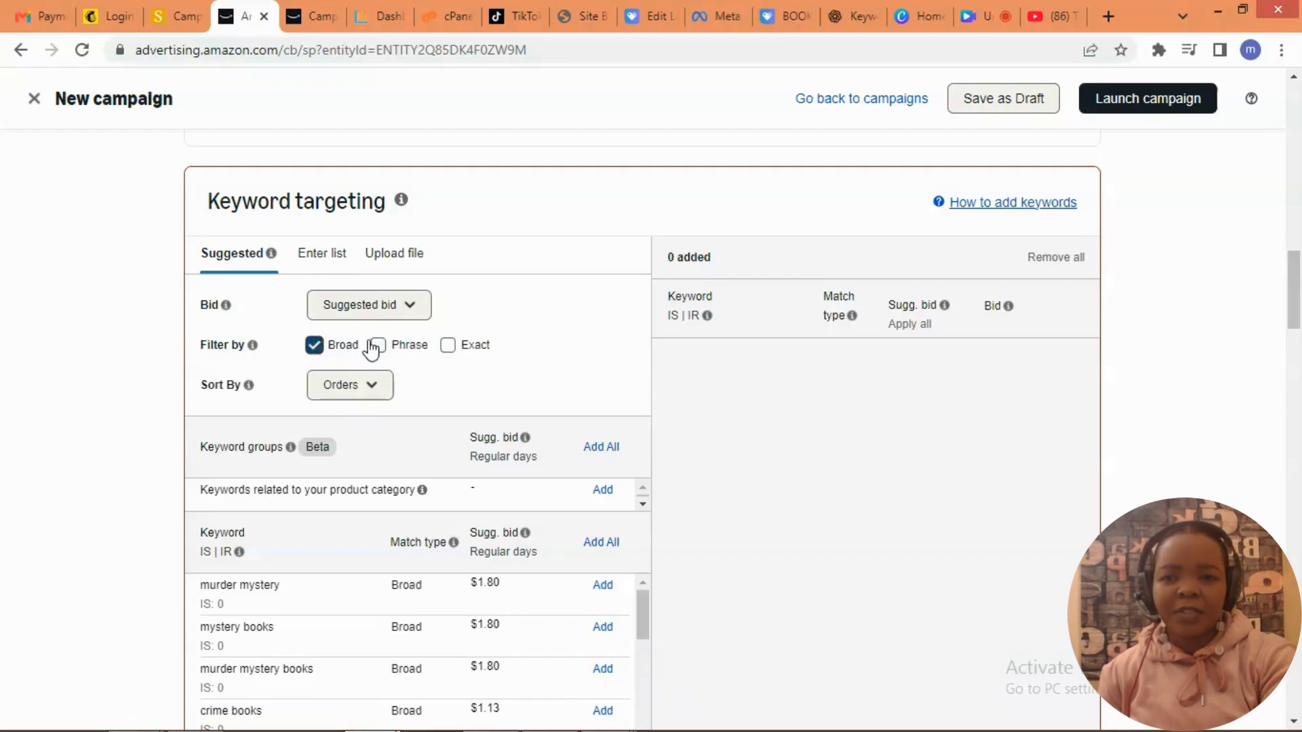
pyautogui.click(448, 346)
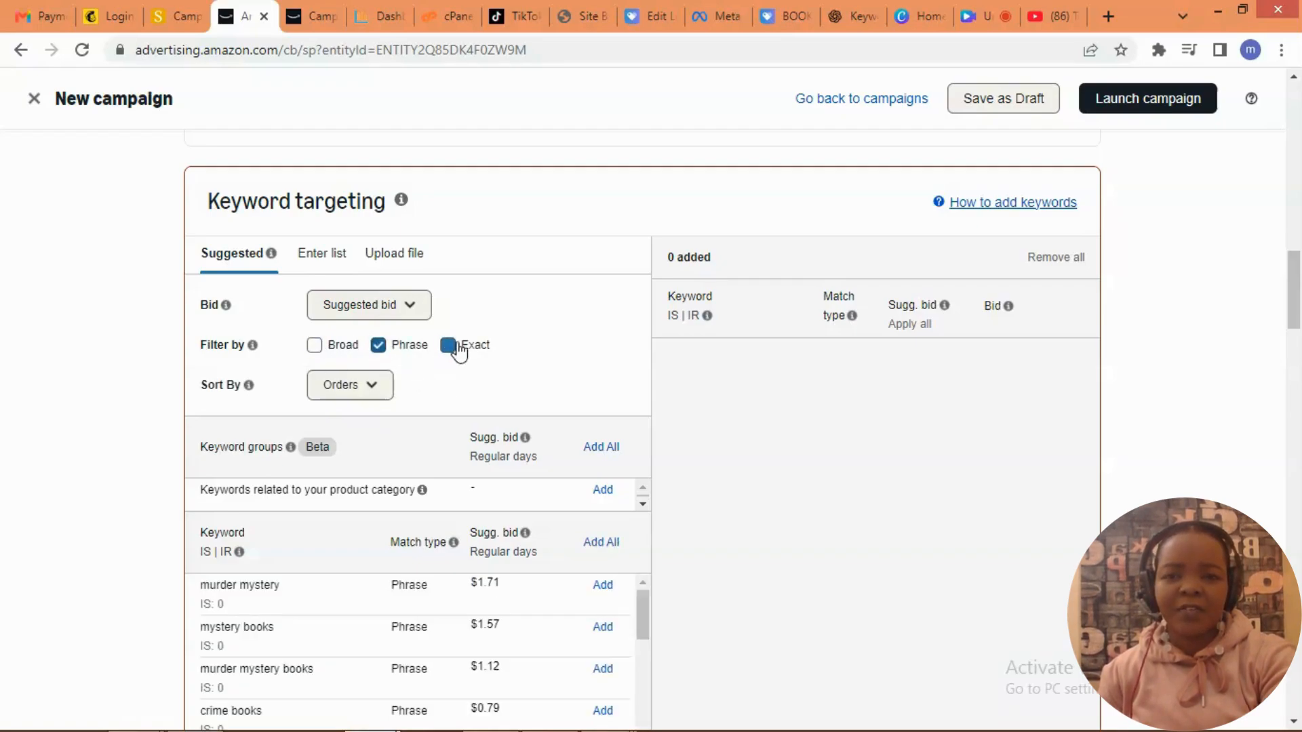
pyautogui.click(378, 346)
pyautogui.click(314, 346)
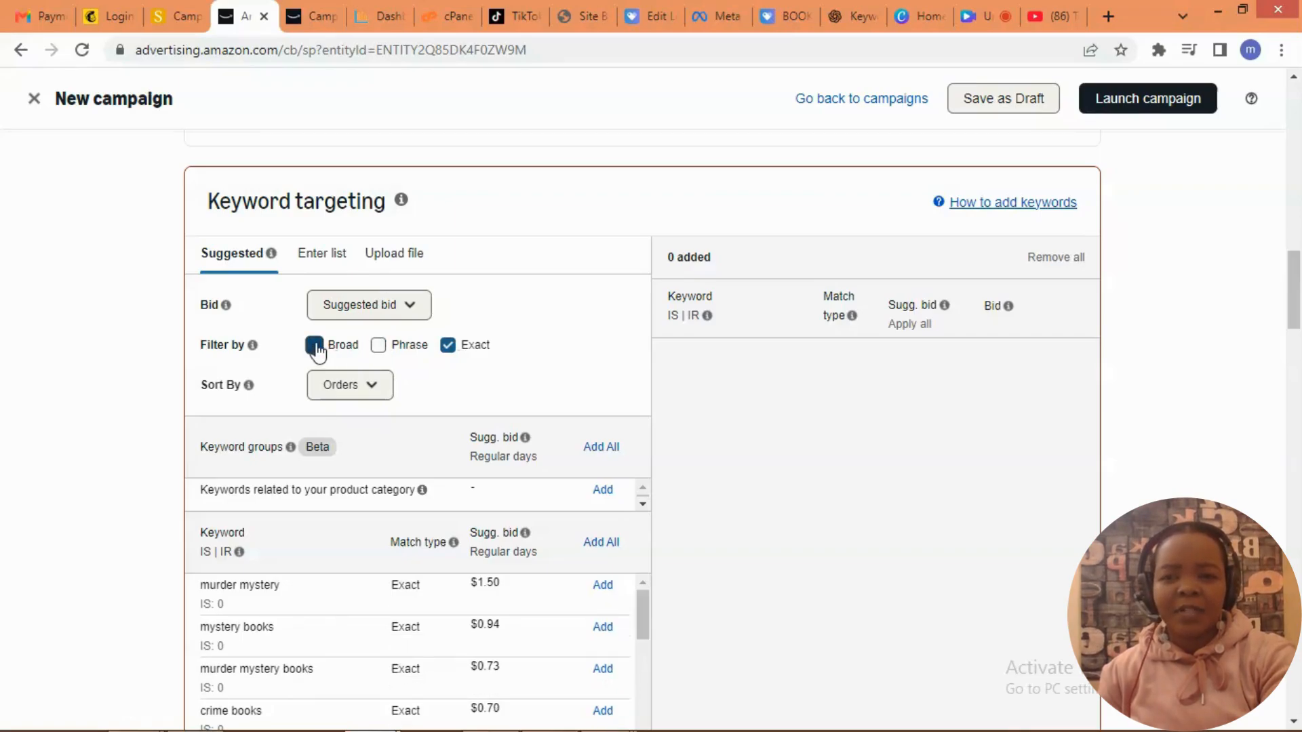
pyautogui.click(448, 345)
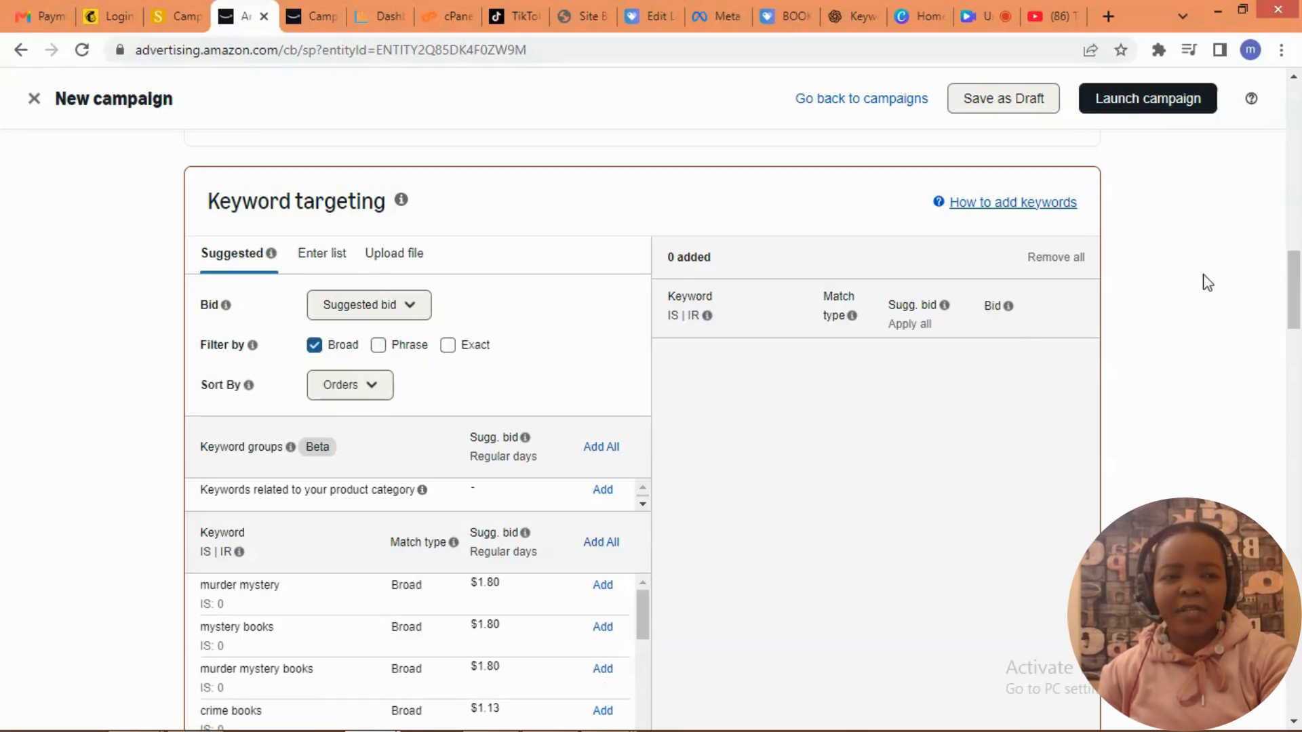
# Add the suggested Broad keywords "murder mystery", "mystery books" and "crime books" to the campaign's keyword targeting.
pyautogui.moveTo(1295, 286); pyautogui.dragTo(1297, 312)
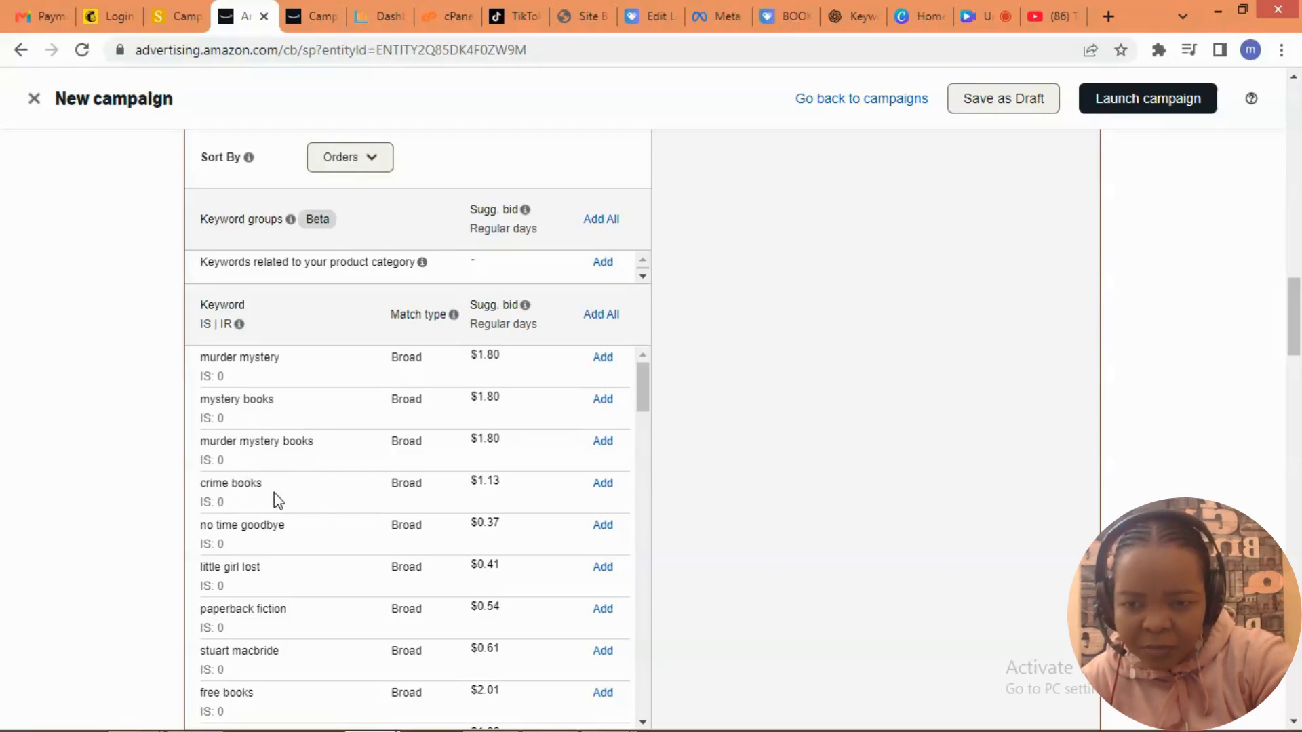
pyautogui.moveTo(1294, 337); pyautogui.dragTo(1293, 190)
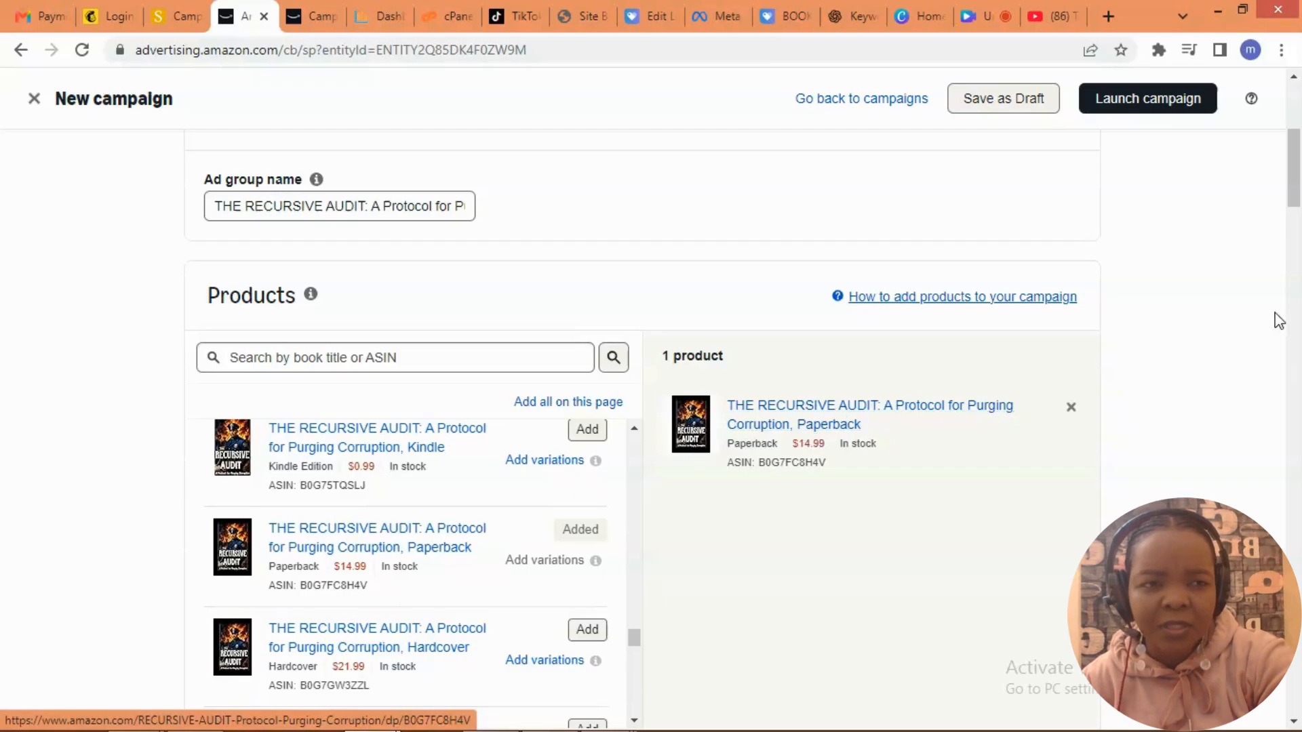
pyautogui.moveTo(1297, 193); pyautogui.dragTo(1297, 366)
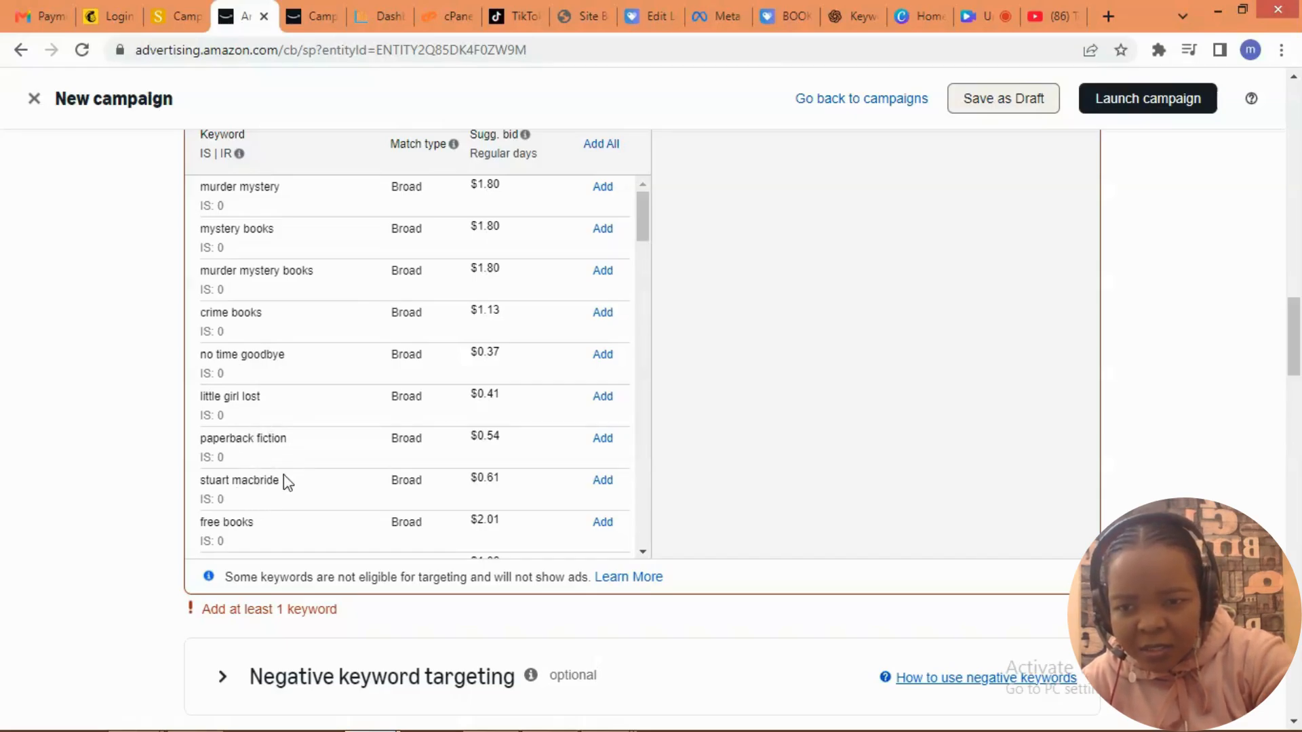
pyautogui.moveTo(642, 222); pyautogui.dragTo(651, 195)
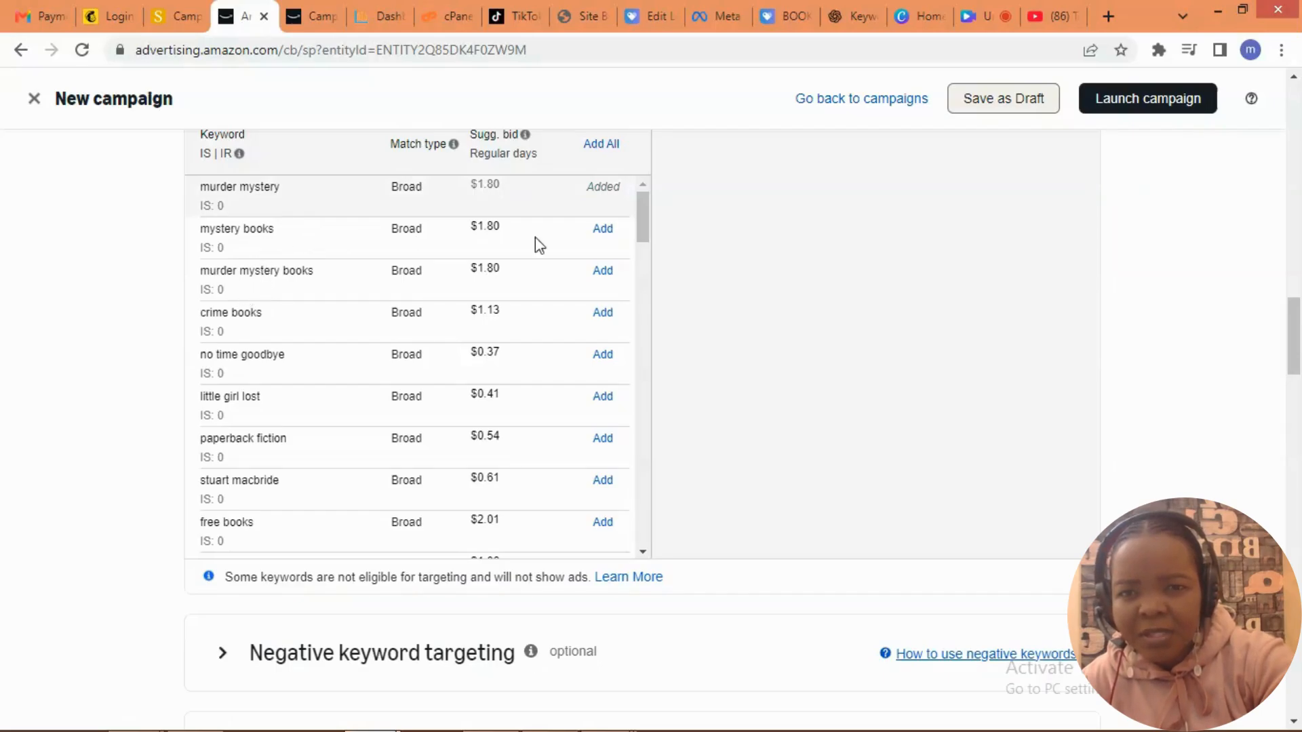
pyautogui.click(603, 232)
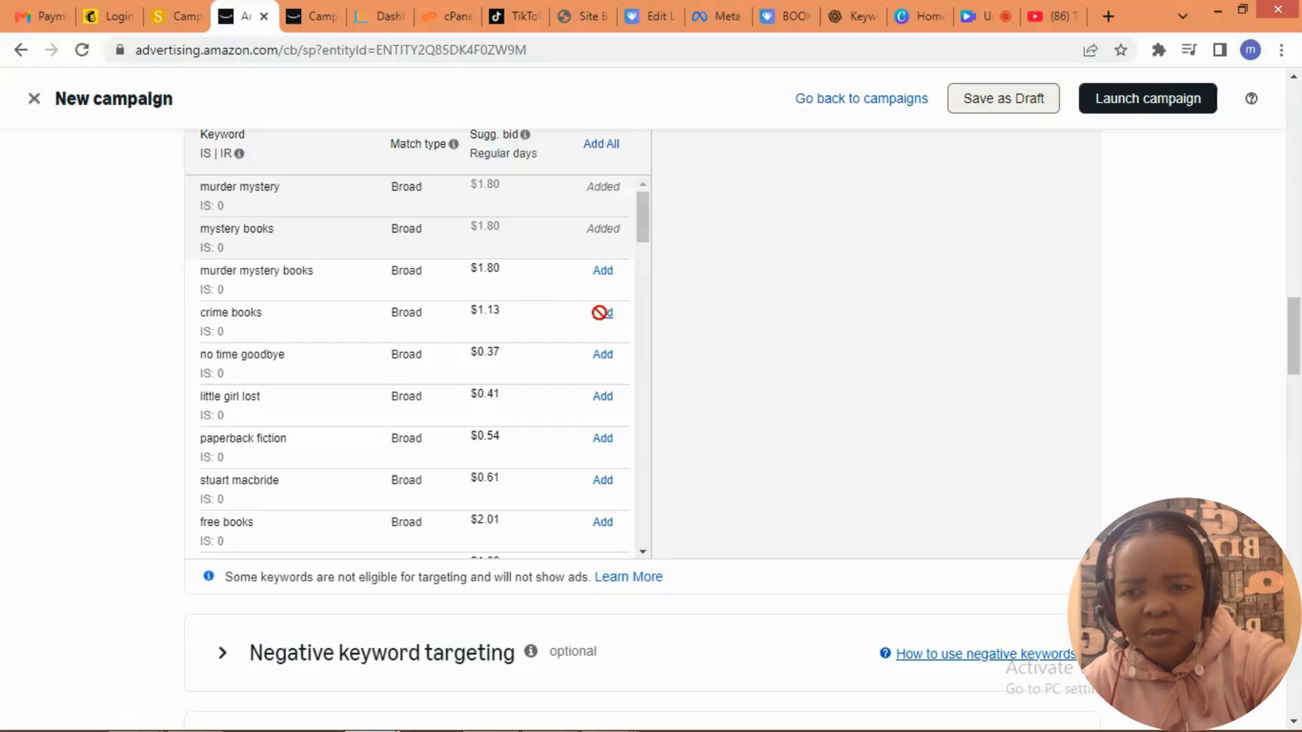
pyautogui.click(600, 313)
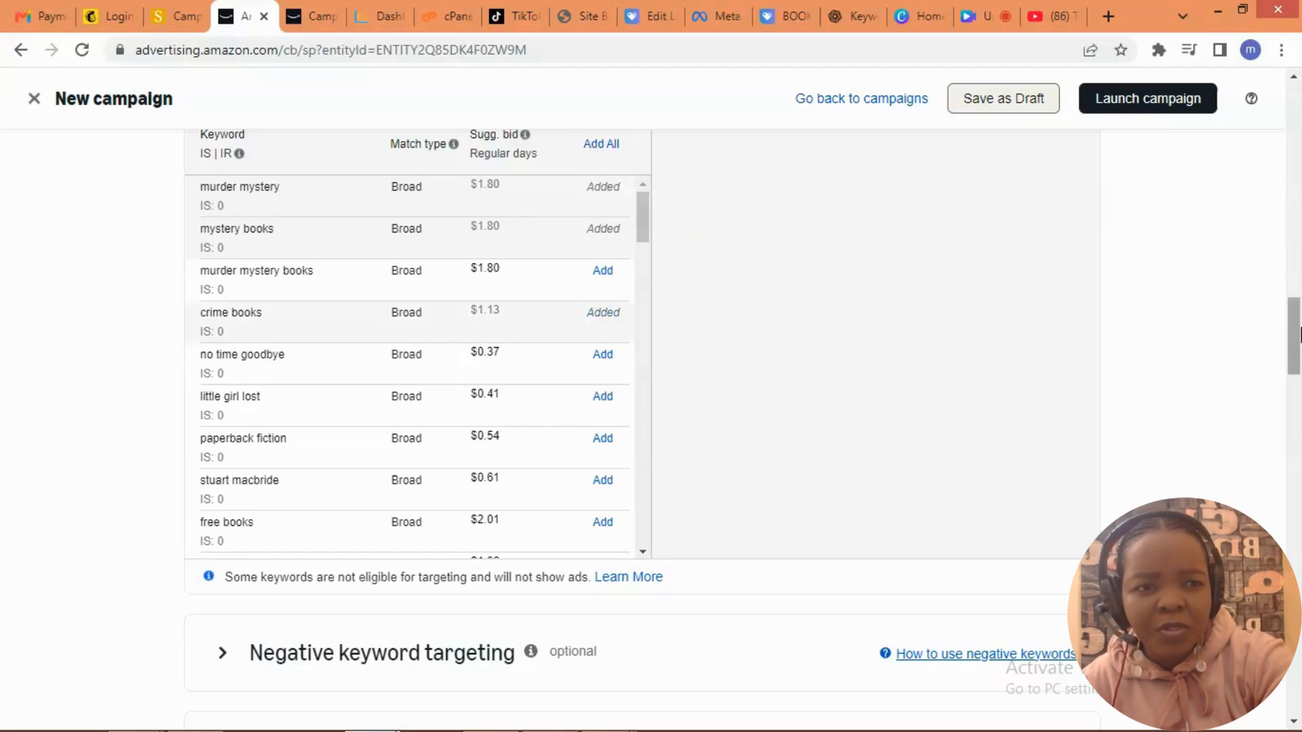
pyautogui.scroll(5, 1290, 308)
pyautogui.scroll(-3, 1287, 310)
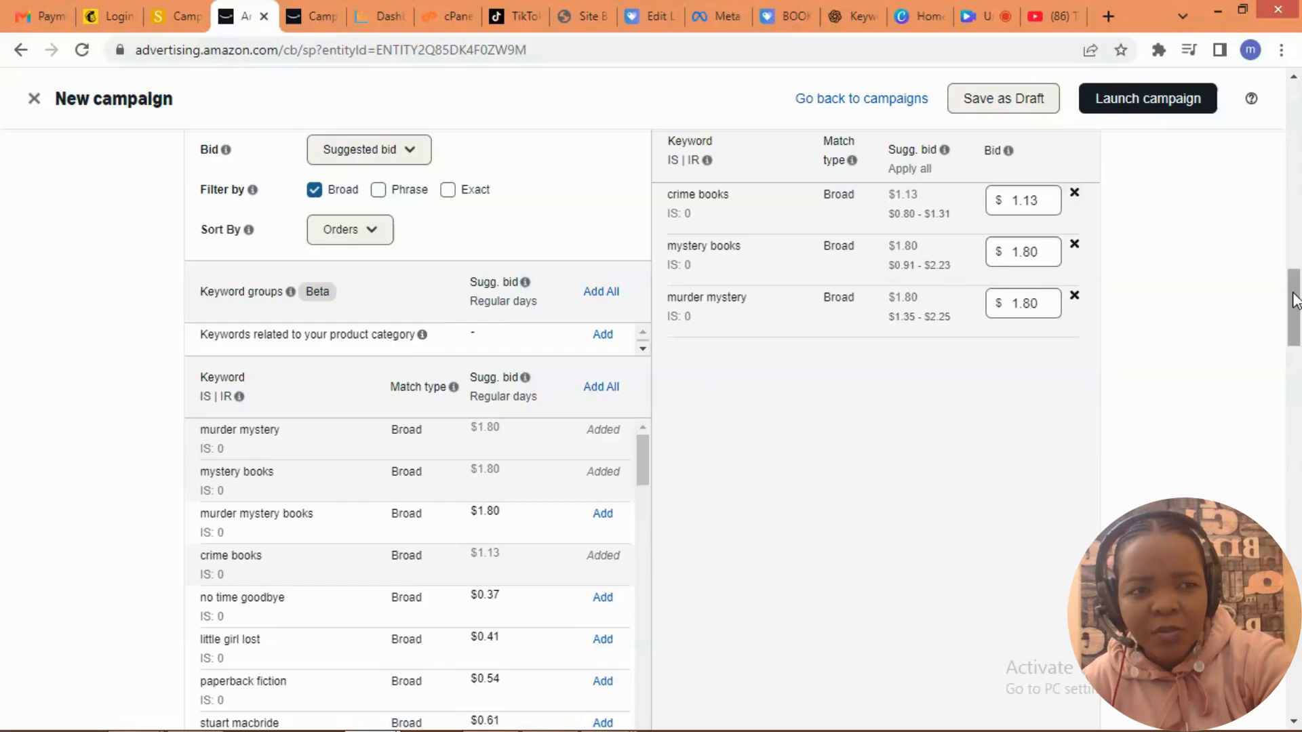
# Add the suggested Broad keyword "protocol" and look through the rest of the suggested keywords.
pyautogui.moveTo(1293, 301); pyautogui.dragTo(1295, 330)
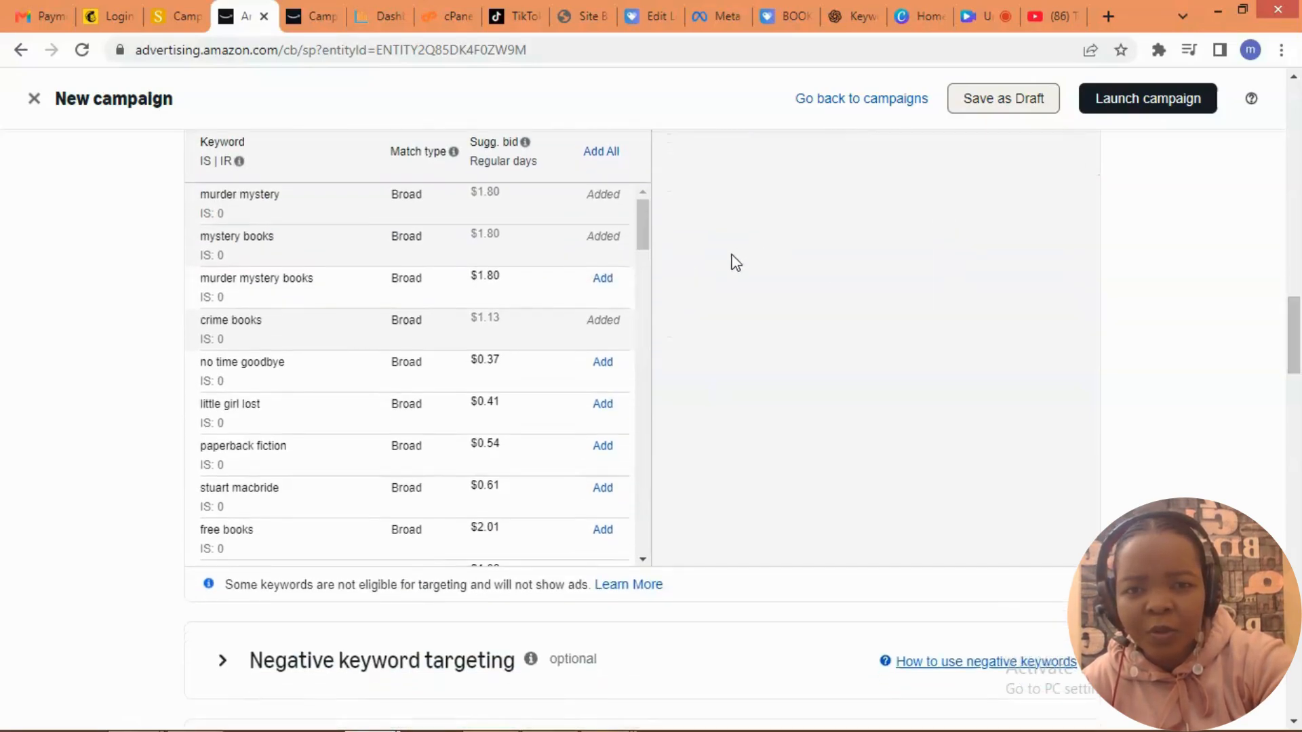
pyautogui.moveTo(641, 243); pyautogui.dragTo(640, 290)
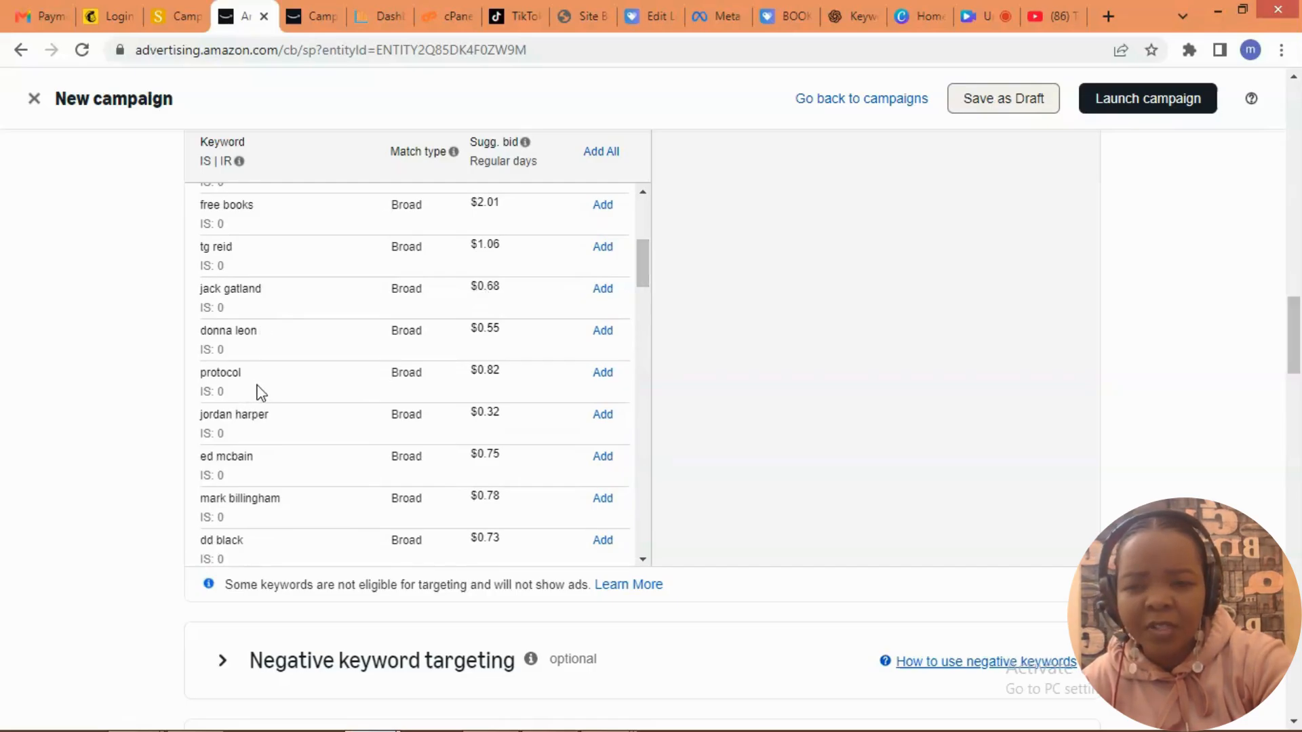
pyautogui.click(602, 372)
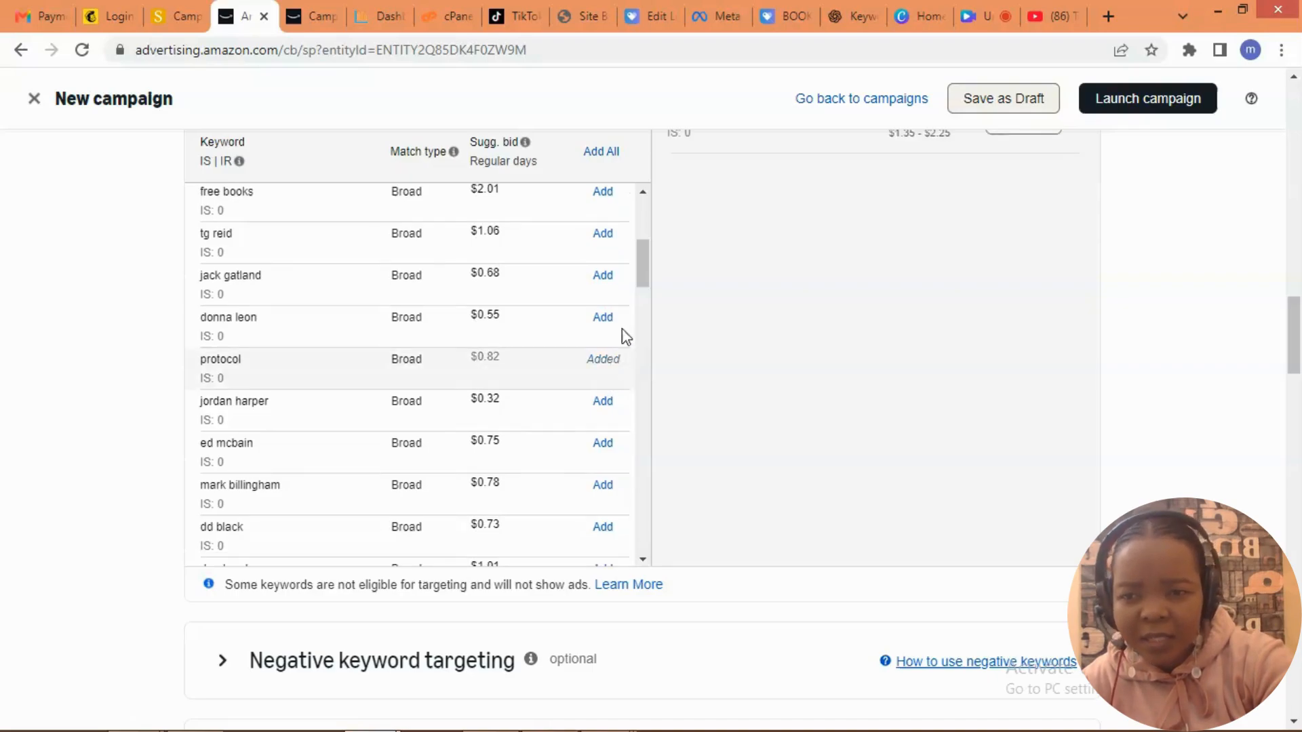
pyautogui.moveTo(642, 284); pyautogui.dragTo(648, 377)
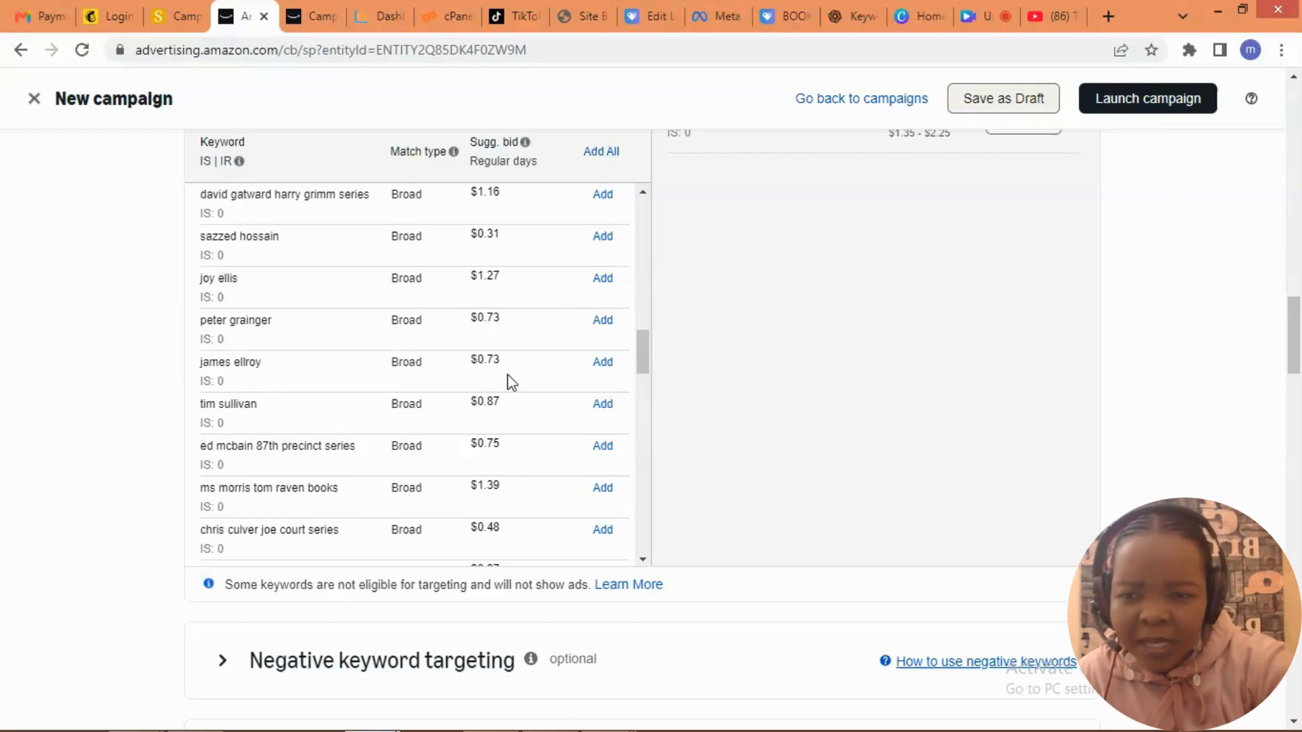
pyautogui.moveTo(641, 350); pyautogui.dragTo(673, 621)
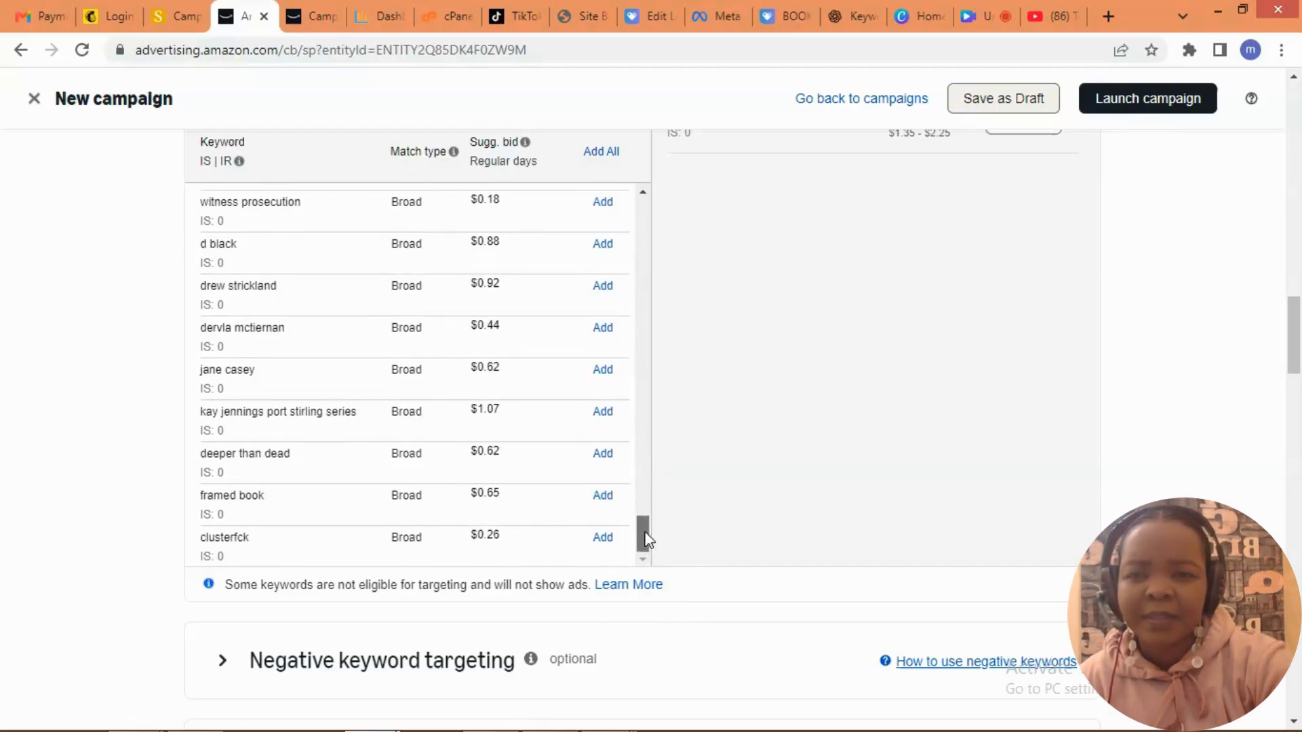
pyautogui.moveTo(645, 536); pyautogui.dragTo(633, 203)
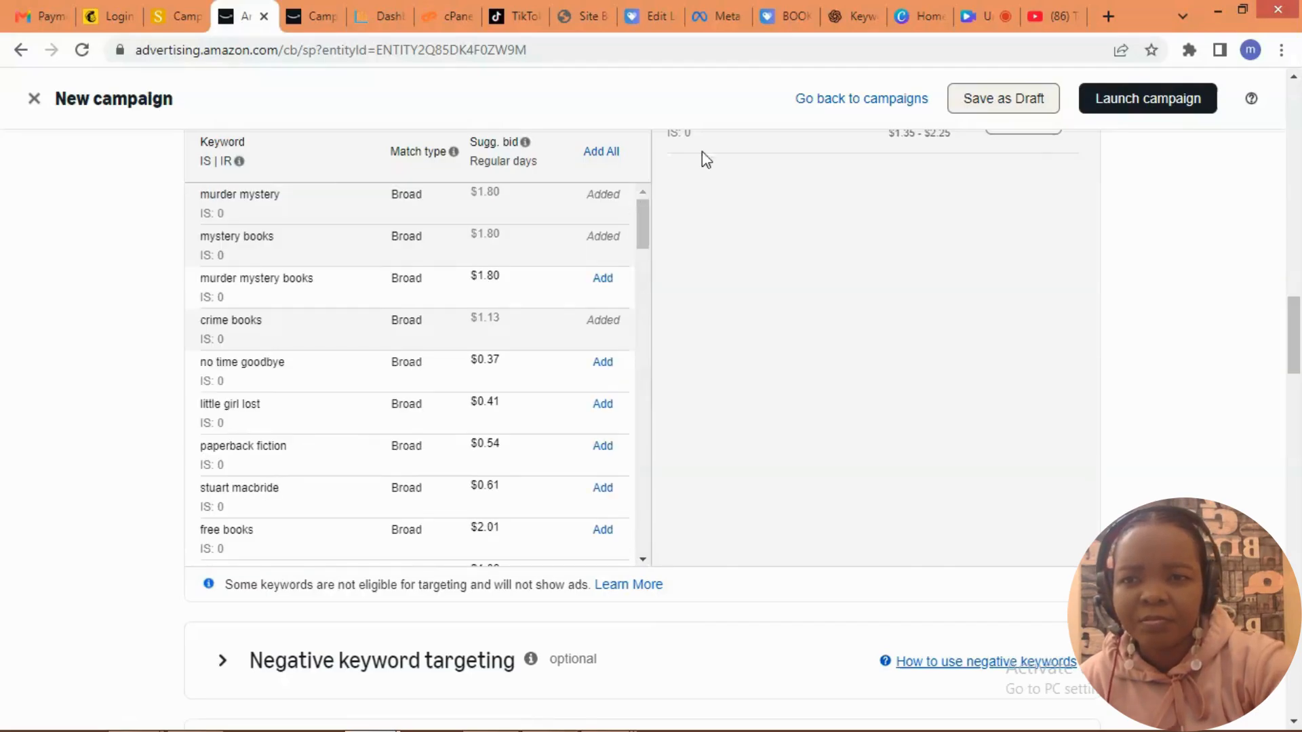
pyautogui.moveTo(1293, 311); pyautogui.dragTo(1295, 274)
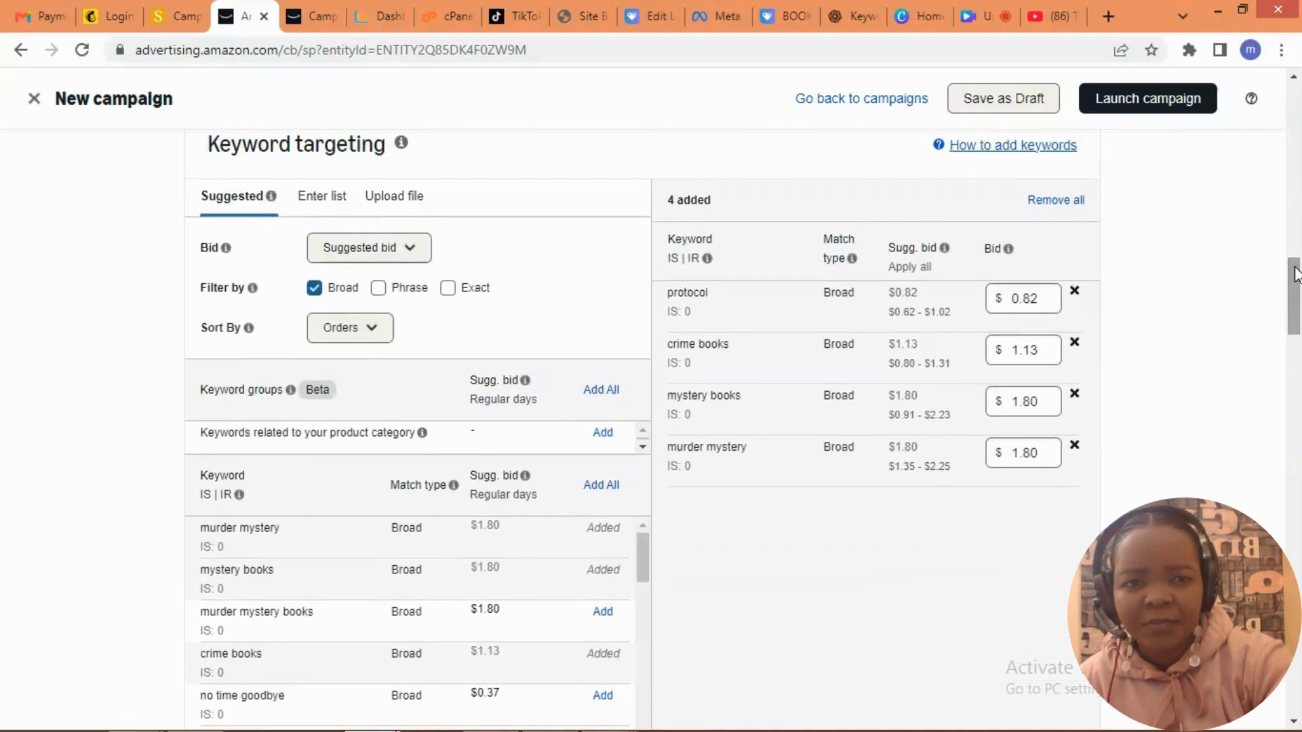
# Switch to entering a keyword list and build up the phrase "police detective crime", checking the suggested search terms along the way.
pyautogui.click(333, 211)
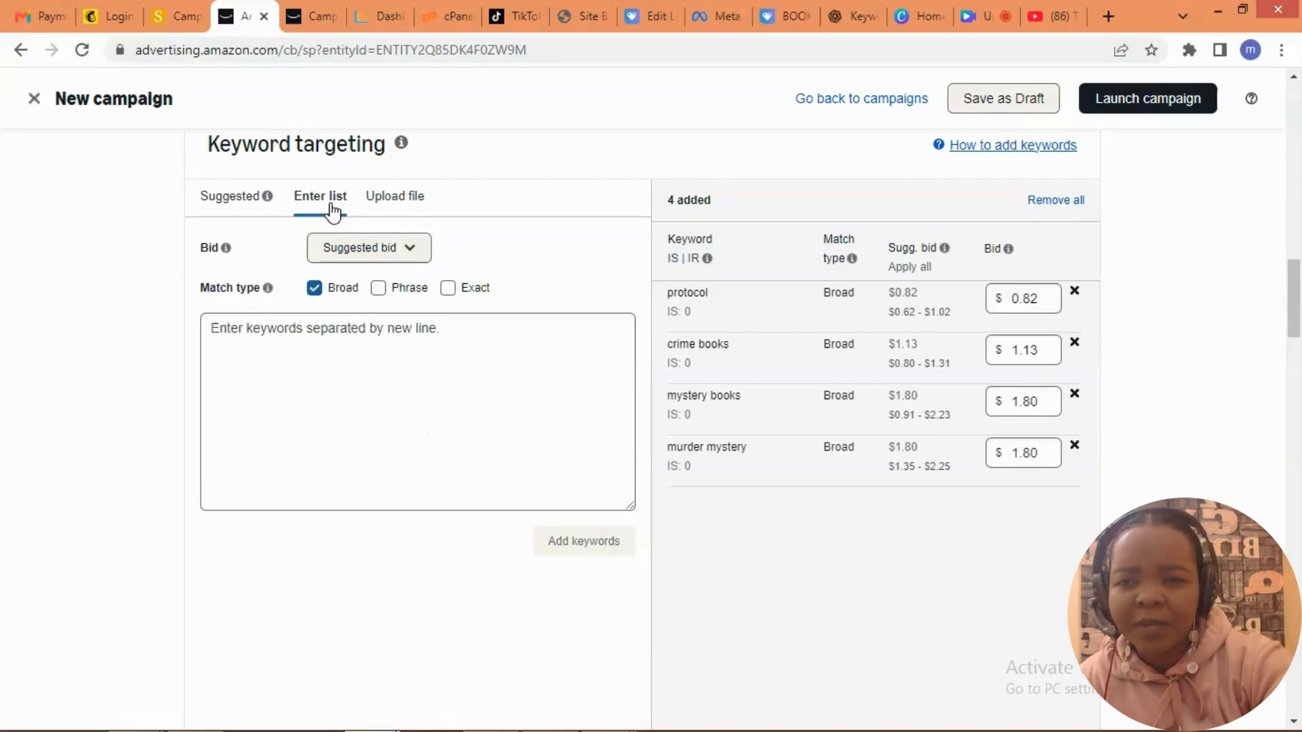
pyautogui.click(245, 339)
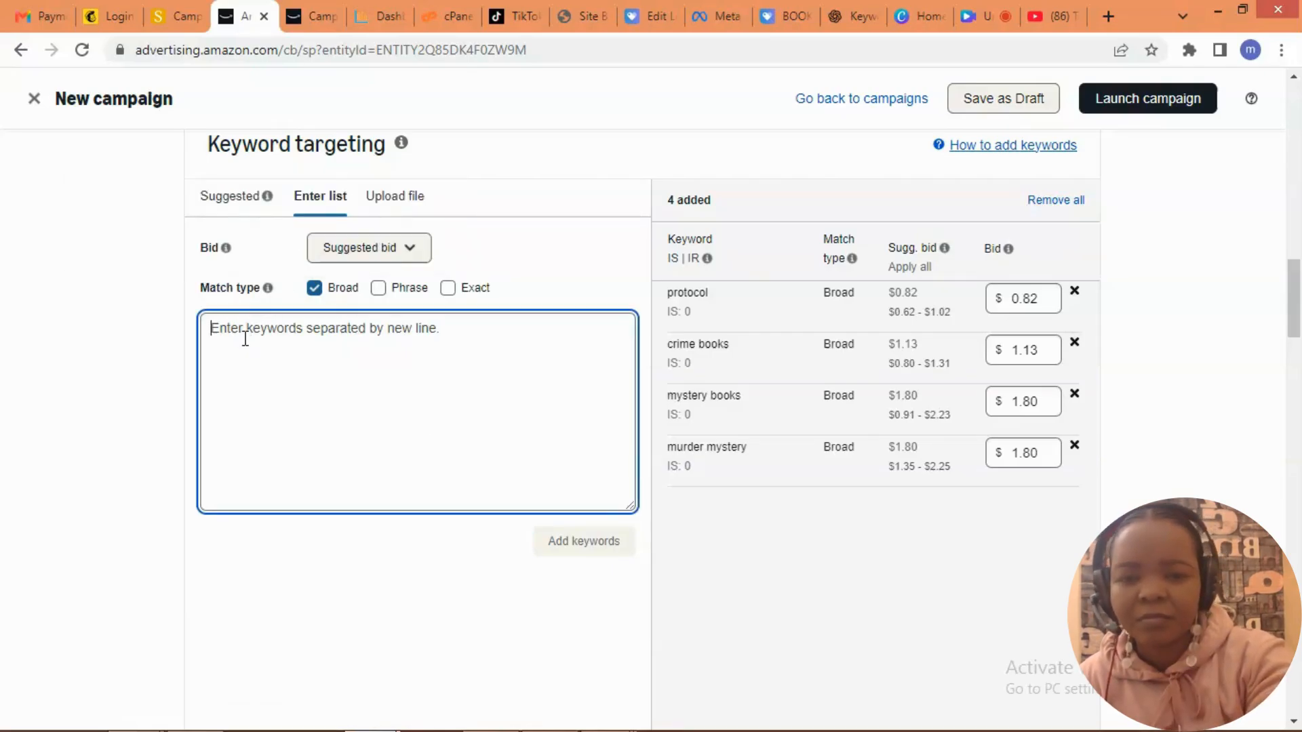
pyautogui.write('police')
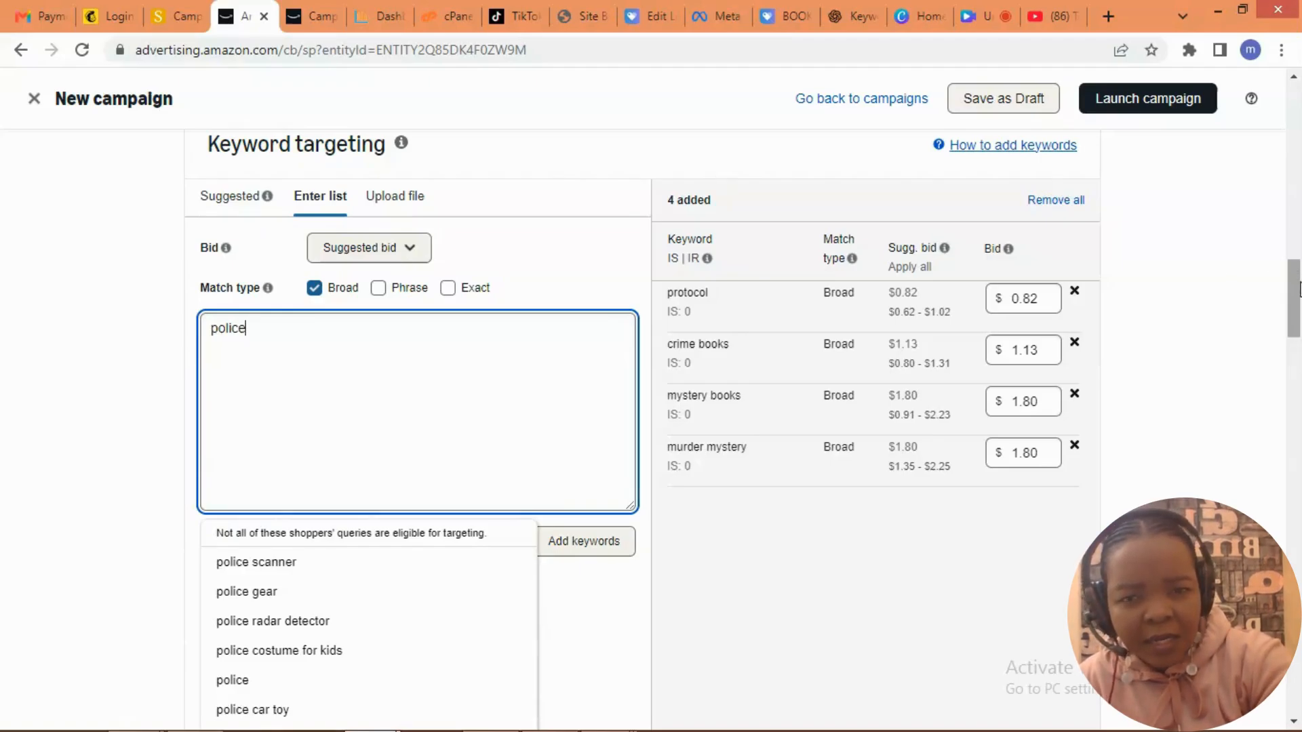
pyautogui.moveTo(1296, 288); pyautogui.dragTo(1296, 315)
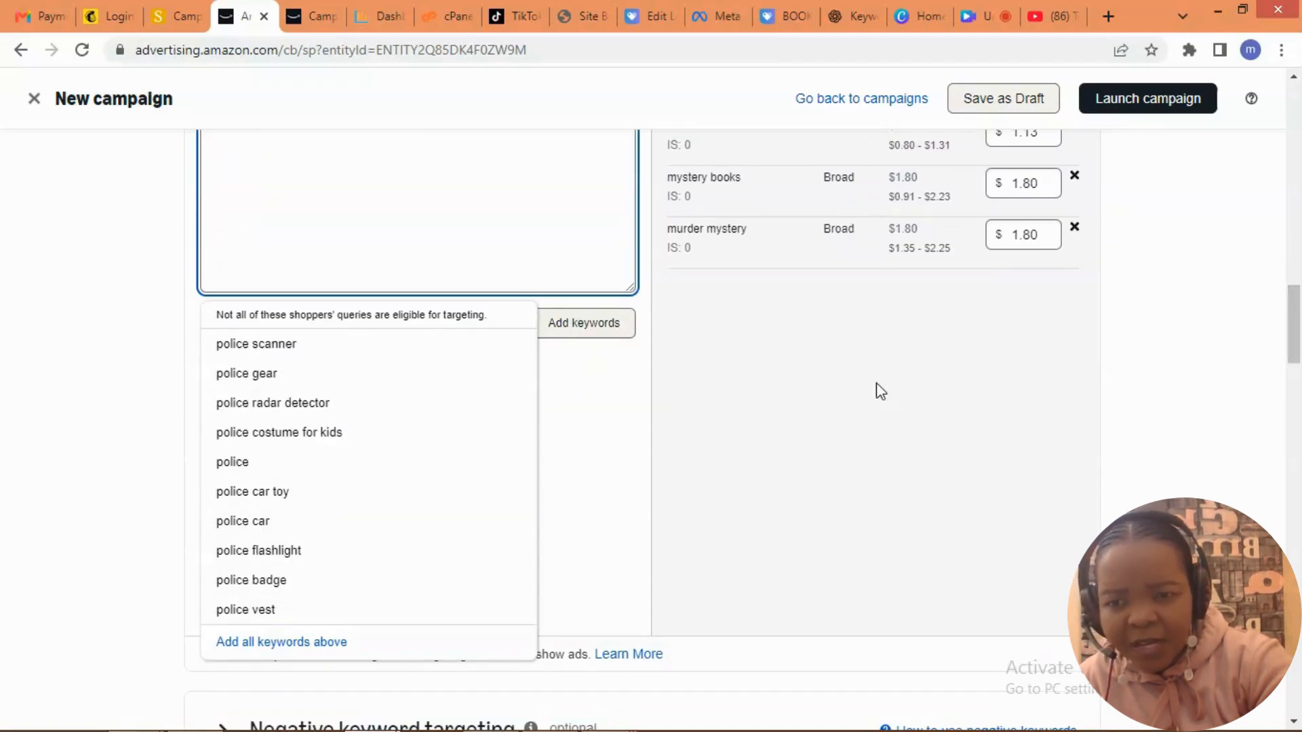
pyautogui.scroll(5, 388, 482)
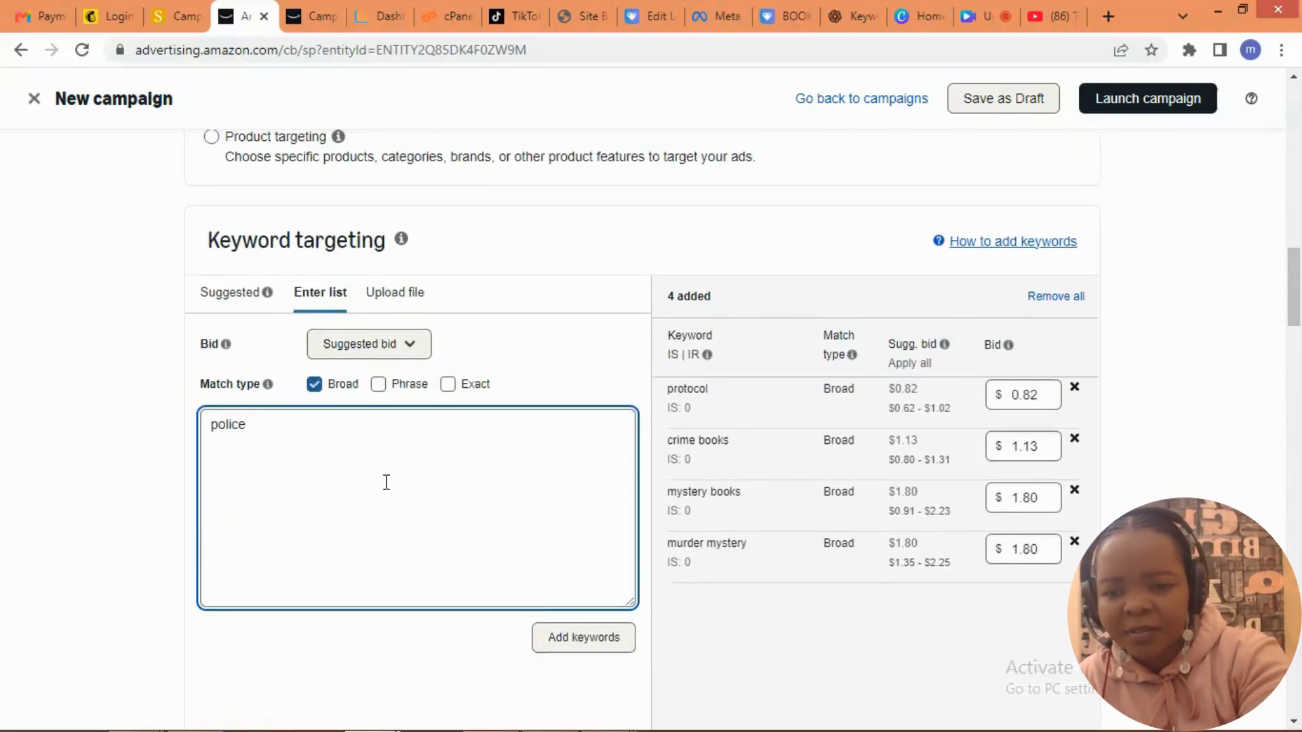
pyautogui.write('detective')
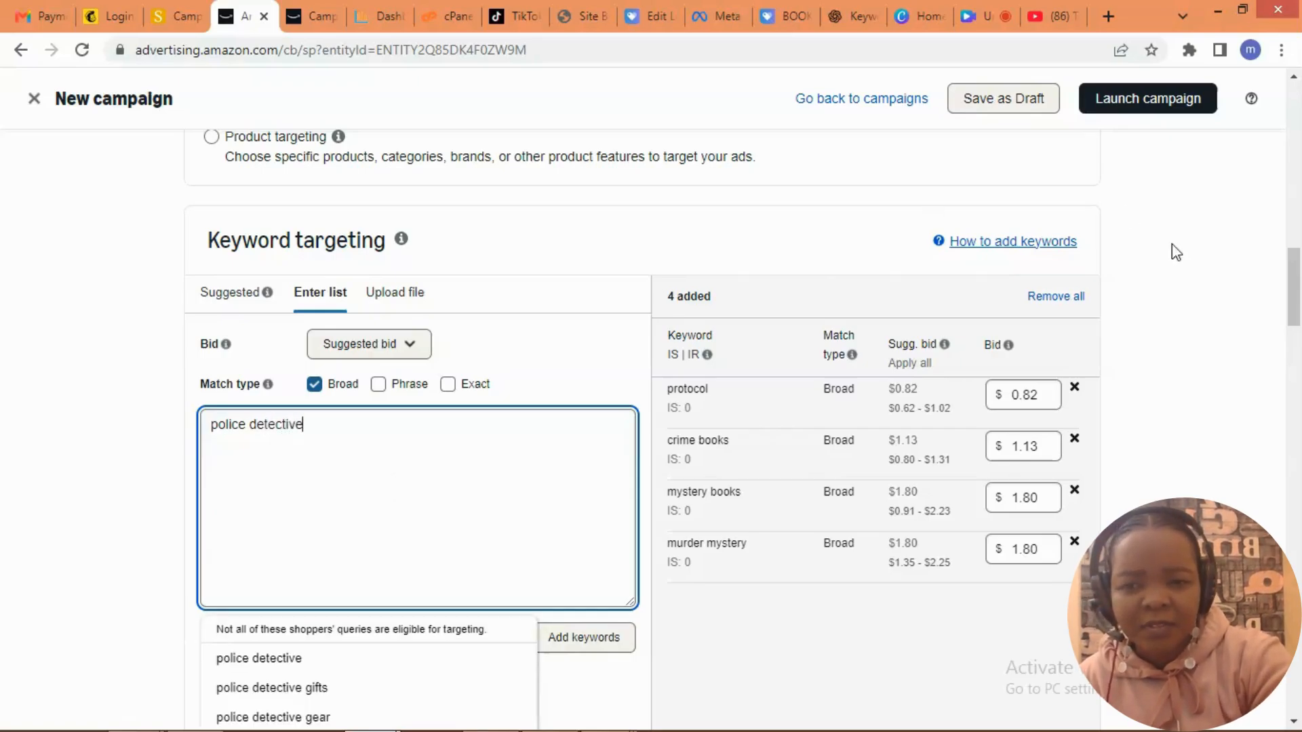
pyautogui.moveTo(1296, 288); pyautogui.dragTo(1299, 323)
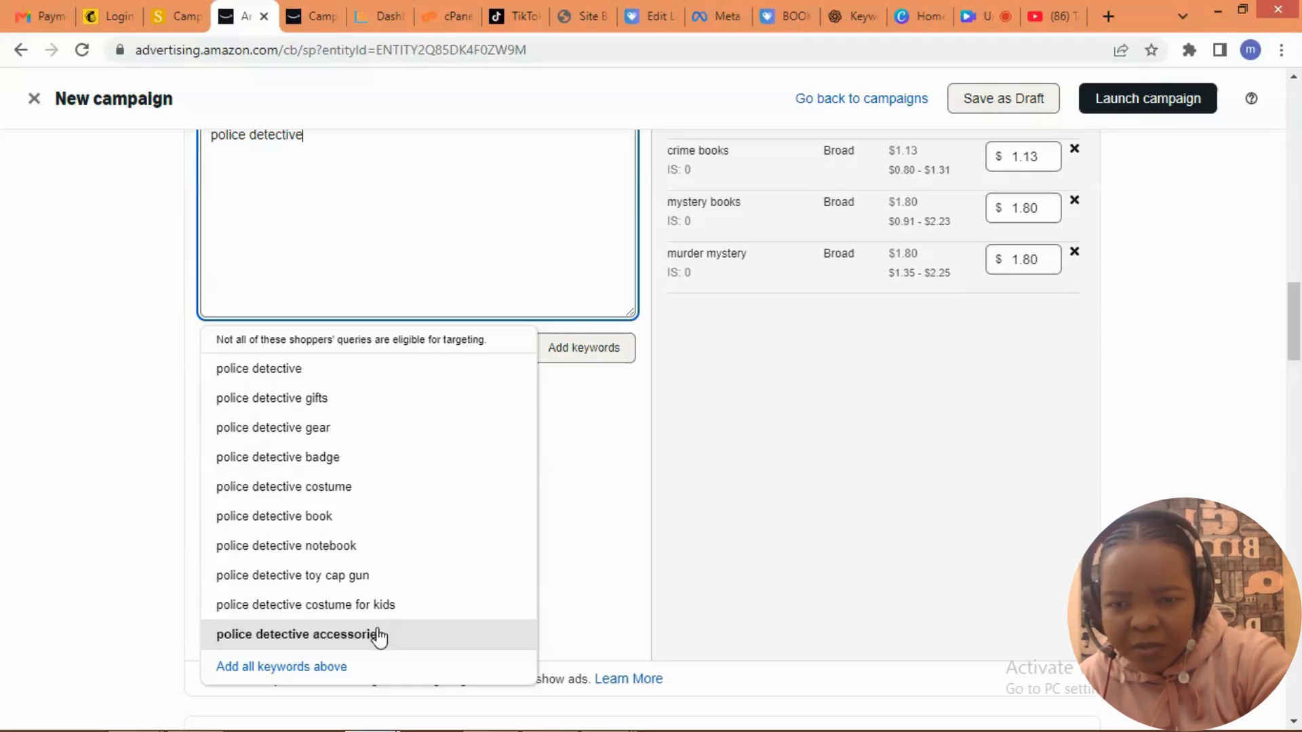
pyautogui.moveTo(1297, 349); pyautogui.dragTo(1299, 319)
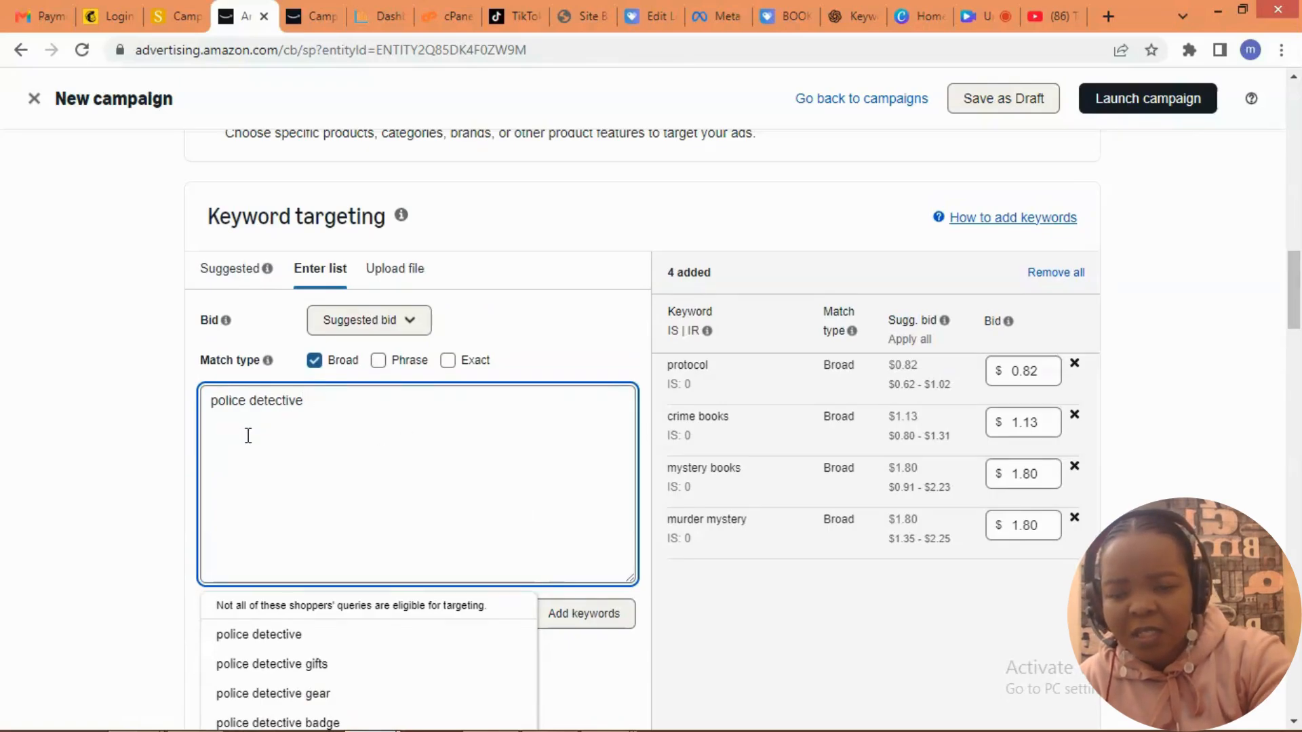
pyautogui.write('crime')
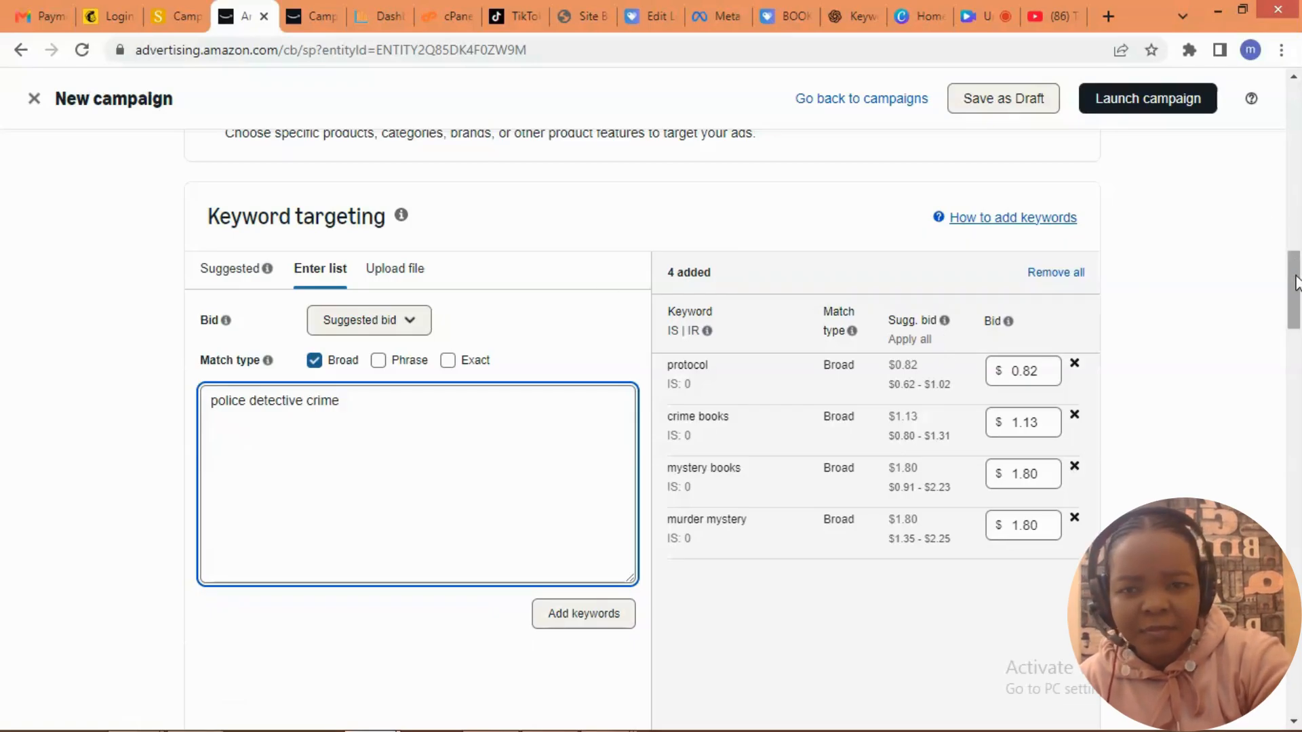
pyautogui.moveTo(1296, 281); pyautogui.dragTo(1297, 307)
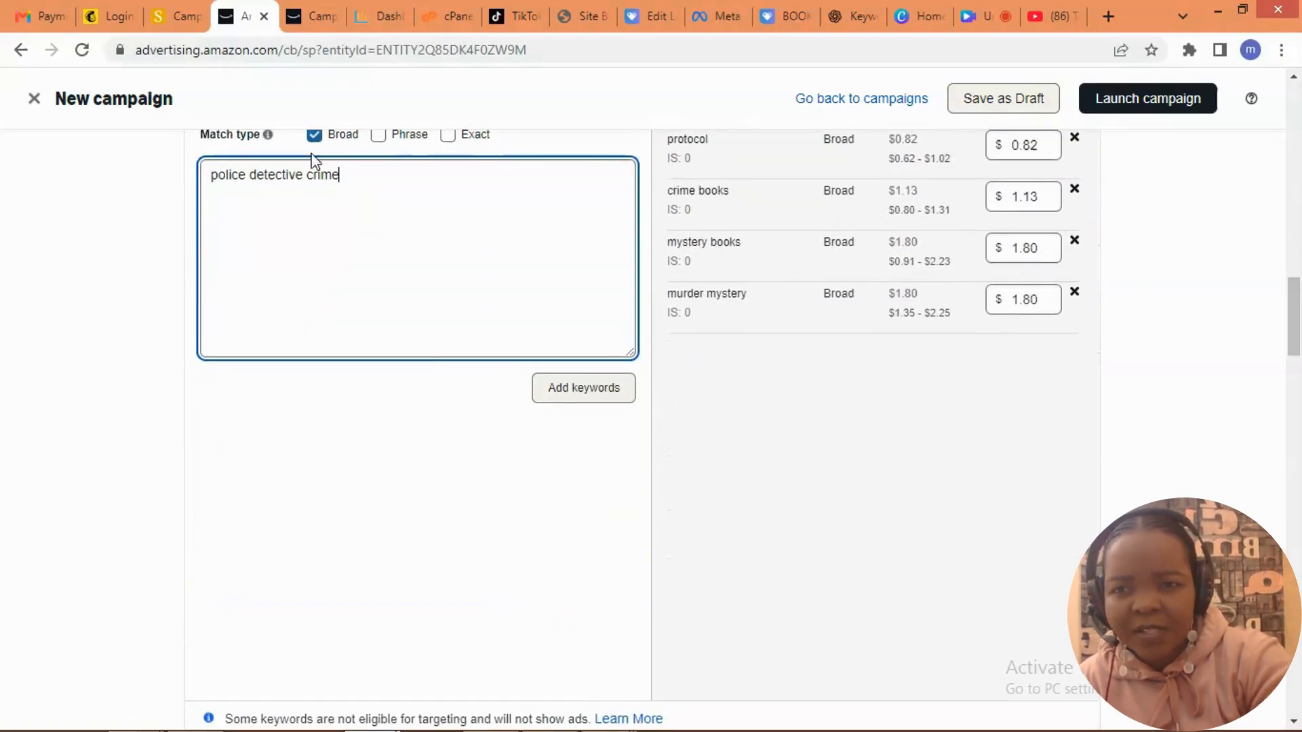
# Shorten the entered phrase to "detective crime", choose the suggestion "detective crime novels" and add it as a Broad keyword.
pyautogui.click(252, 174)
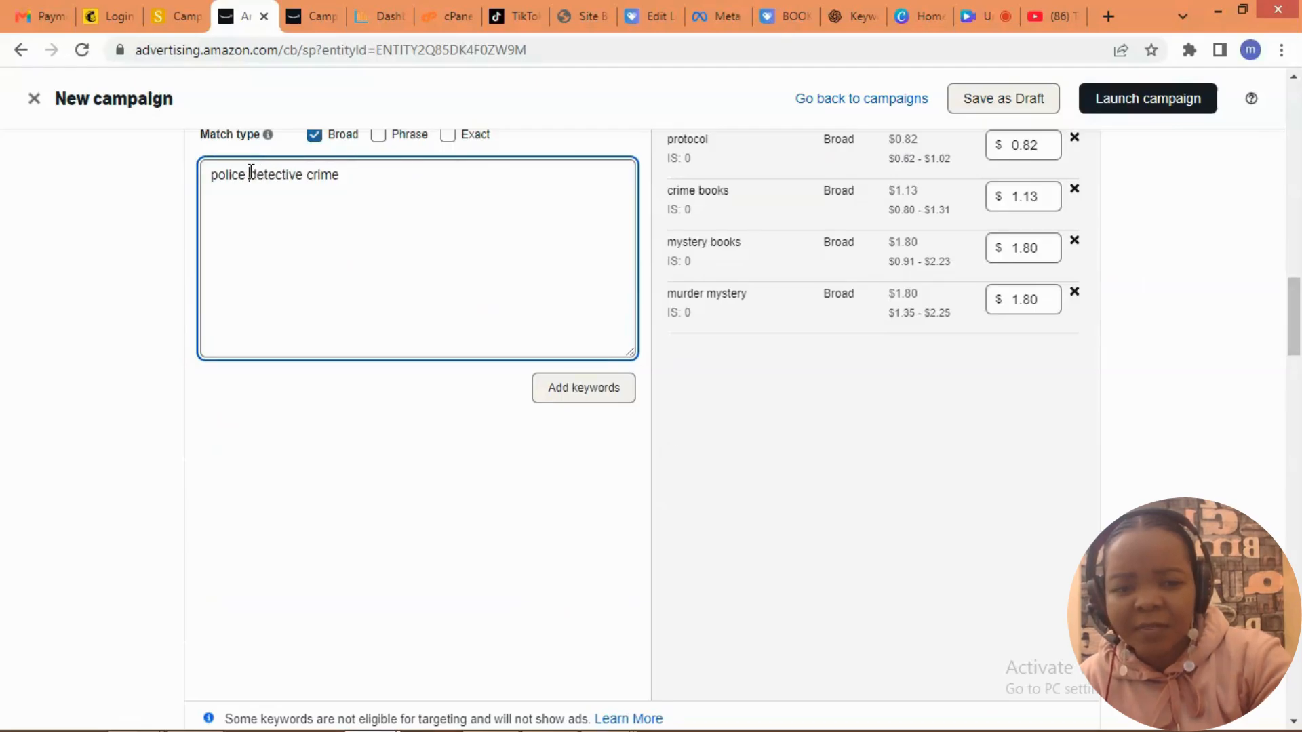
pyautogui.press('BackSpace')
pyautogui.press('BackSpace')
pyautogui.press('BackSpace')
pyautogui.press('BackSpace')
pyautogui.press('BackSpace')
pyautogui.press('BackSpace')
pyautogui.press('BackSpace')
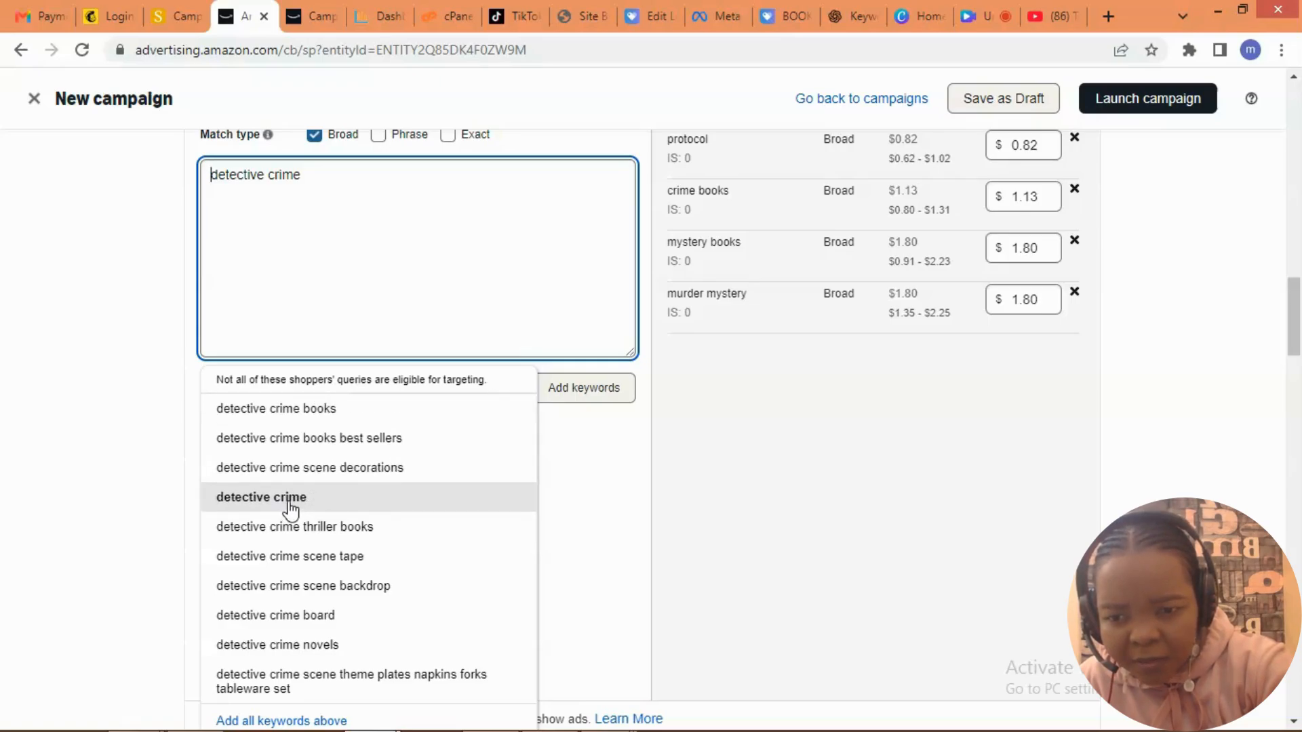
pyautogui.click(322, 647)
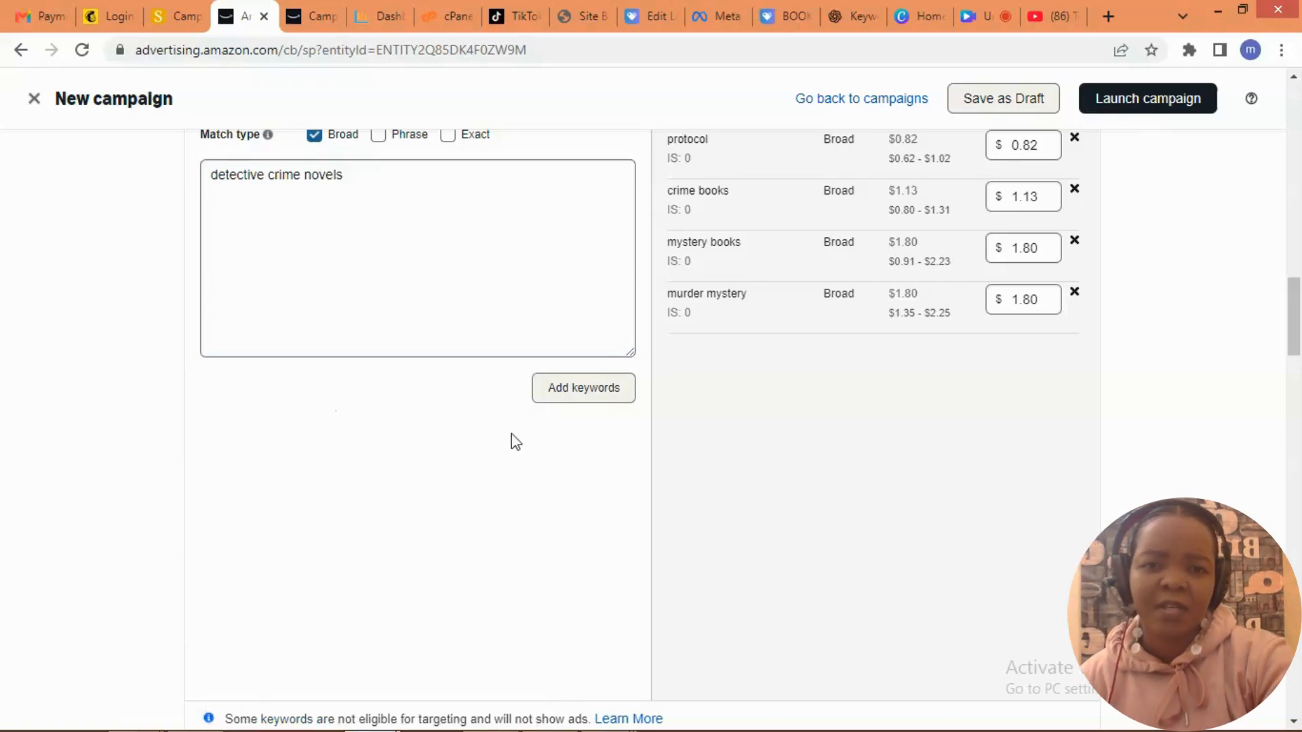
pyautogui.click(581, 389)
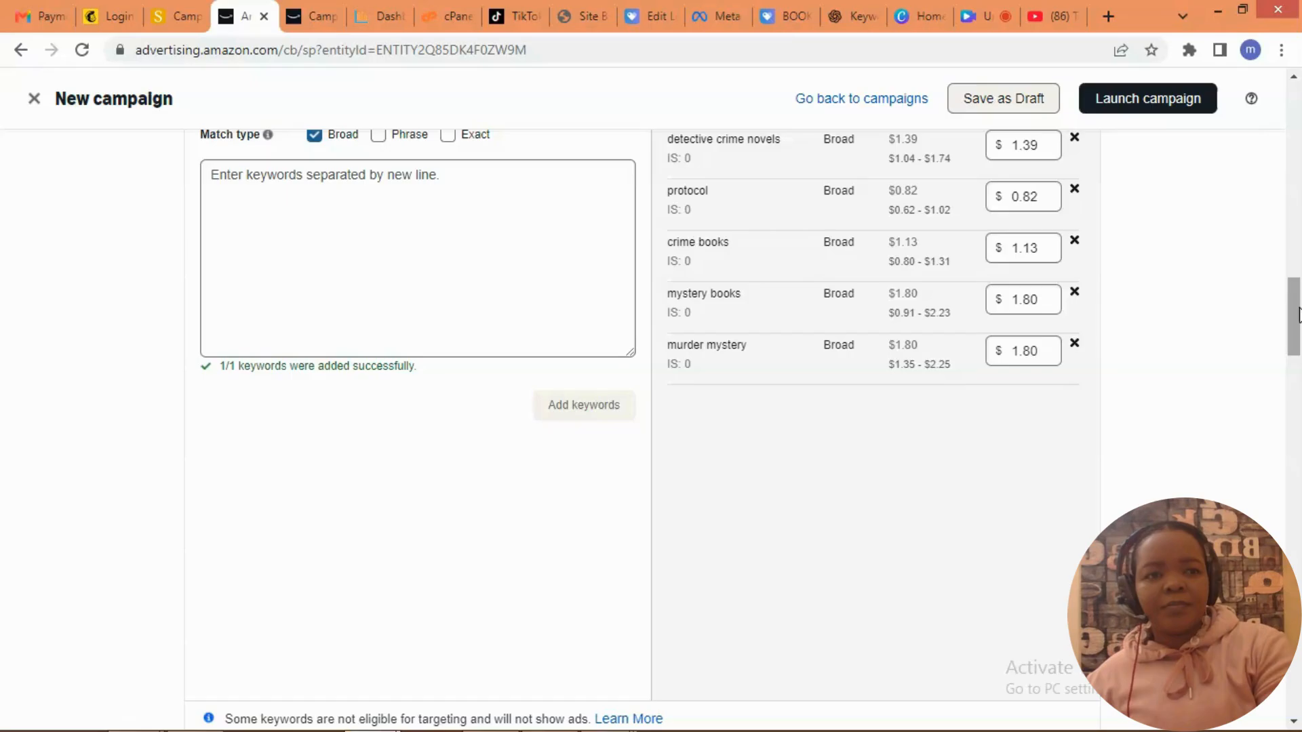
# Set custom bids of $0.35 for "detective crime novels" and $0.30 for "protocol" in the added keywords.
pyautogui.moveTo(1298, 315); pyautogui.dragTo(1298, 304)
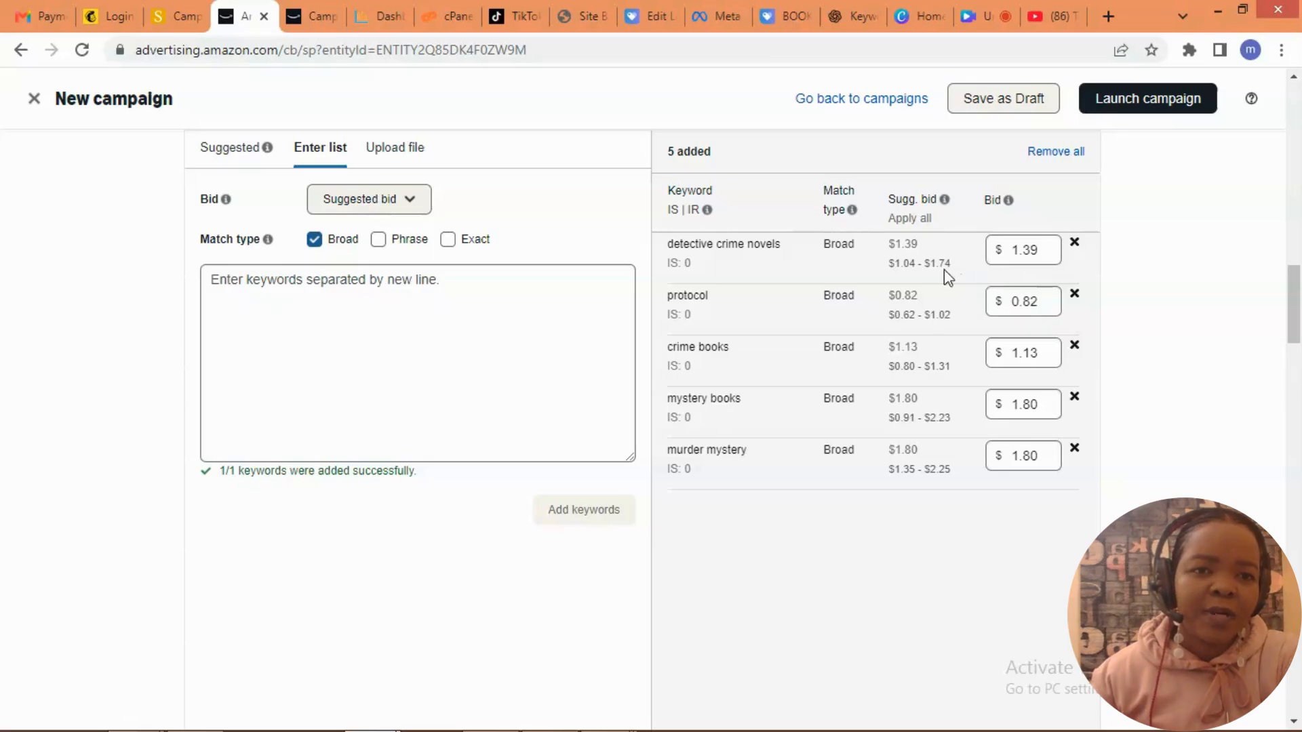
pyautogui.click(1035, 258)
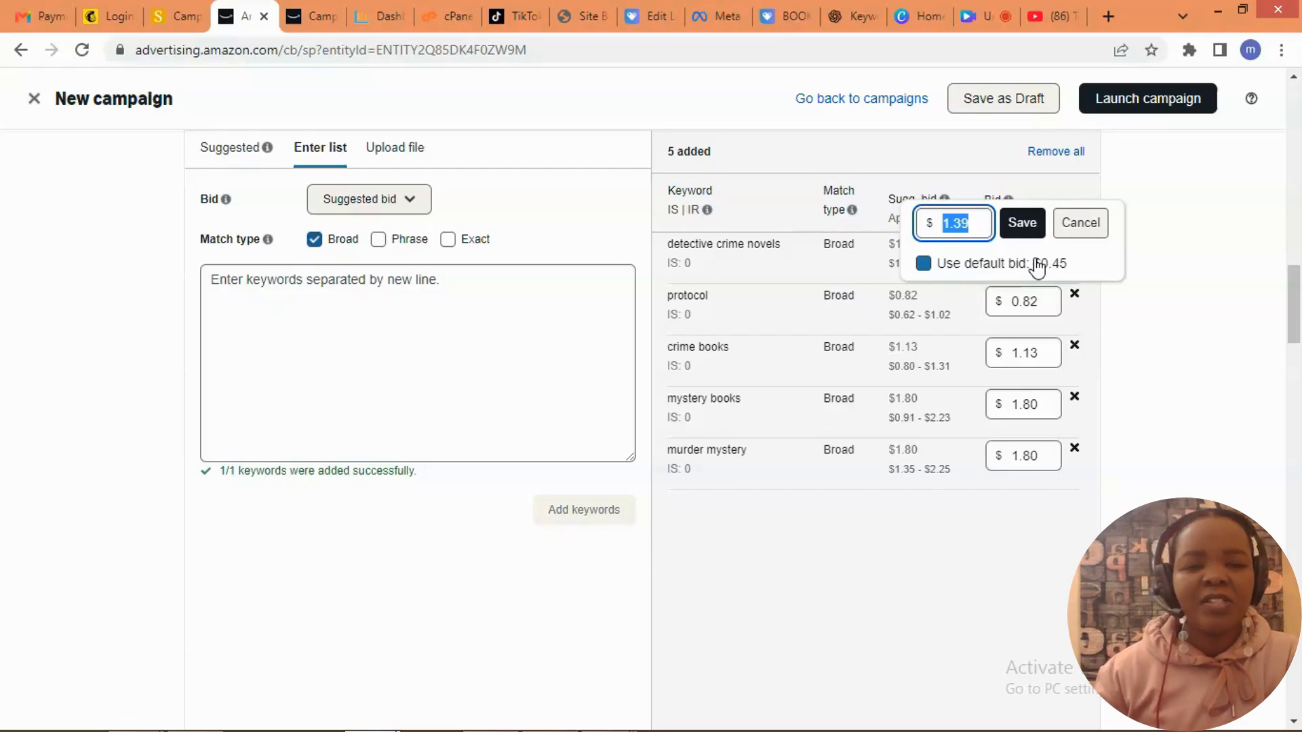
pyautogui.write('0')
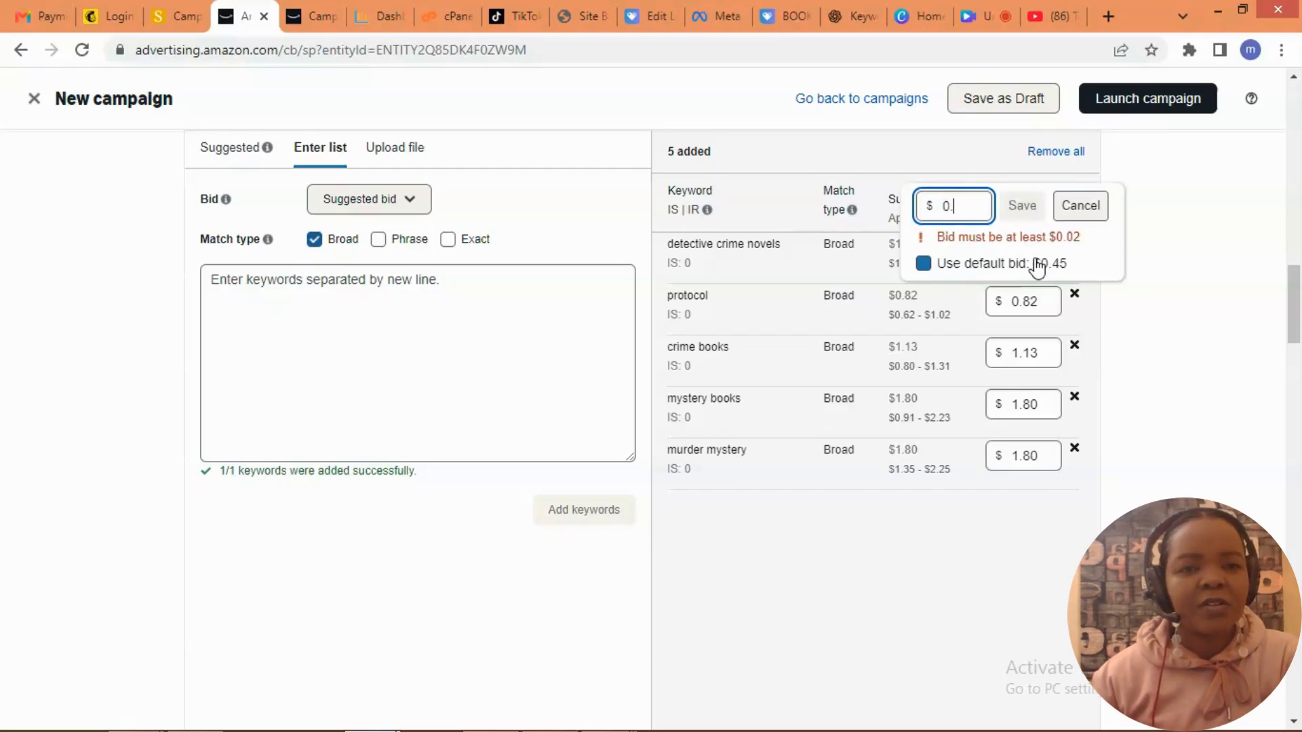
pyautogui.write('.35')
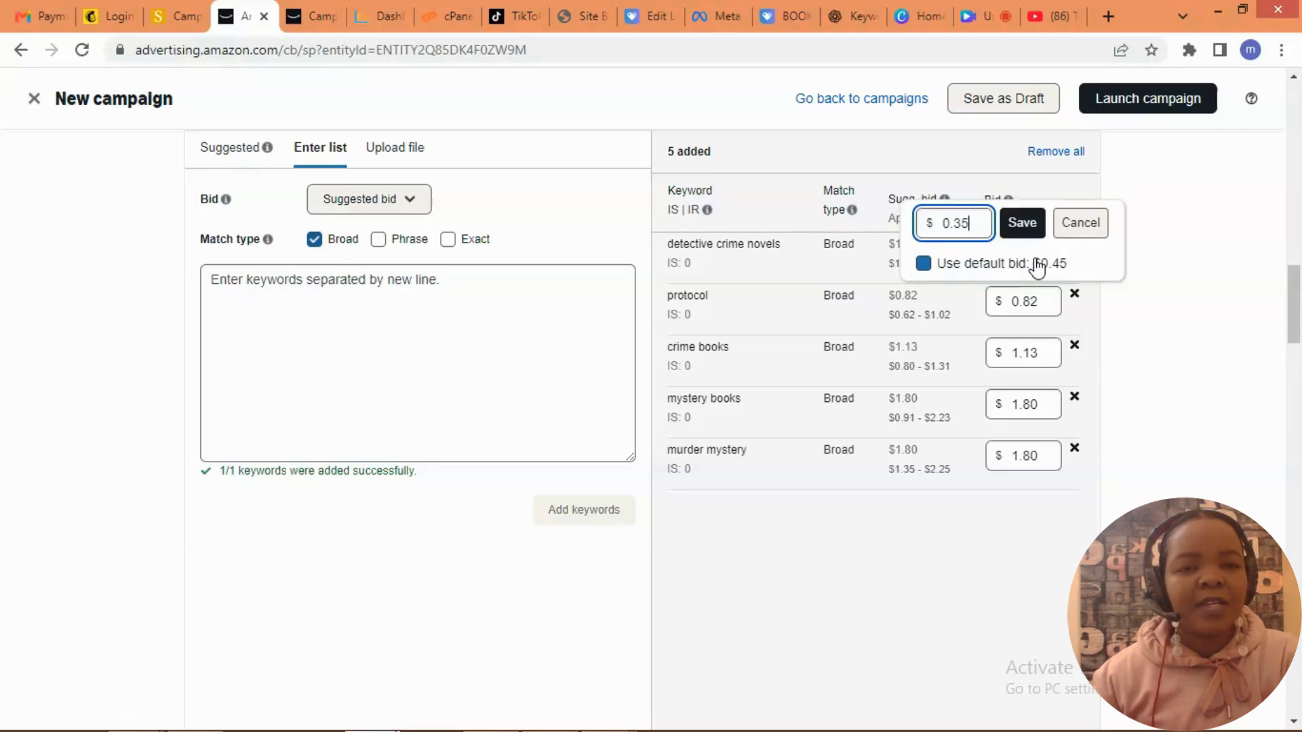
pyautogui.press('Return')
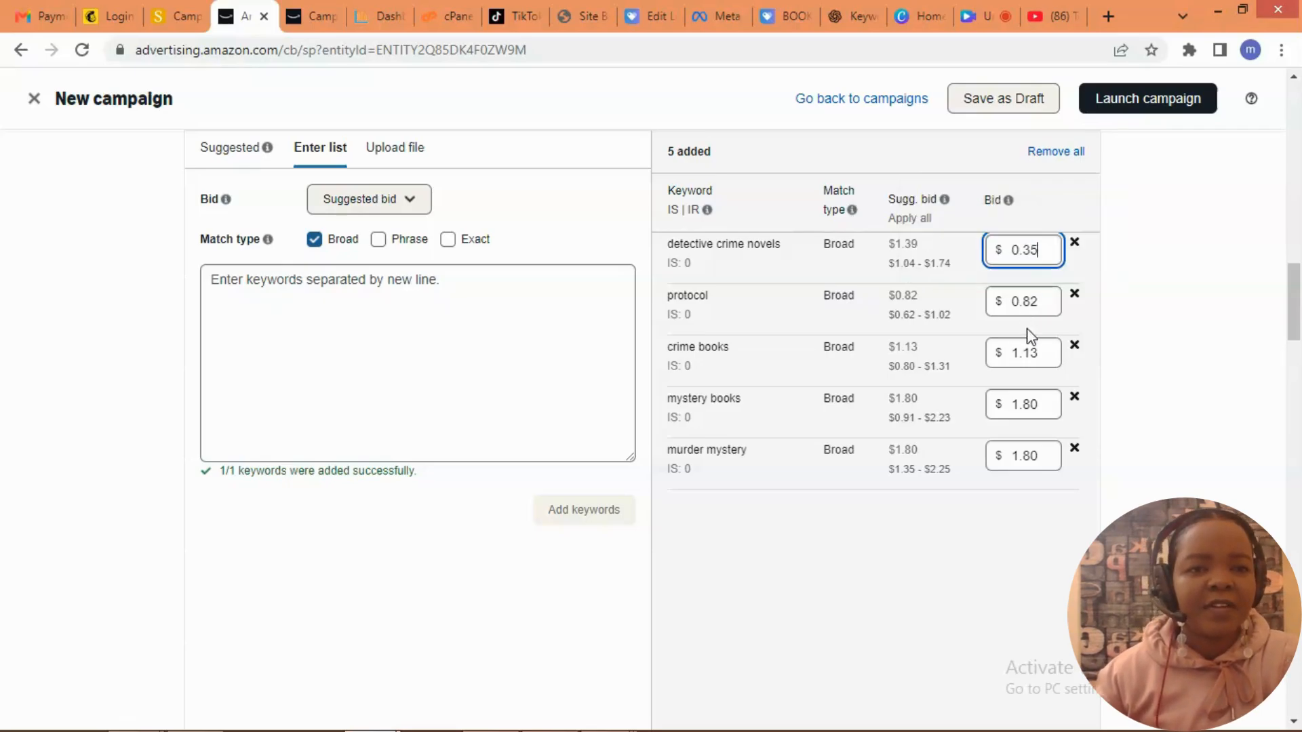
pyautogui.click(1042, 299)
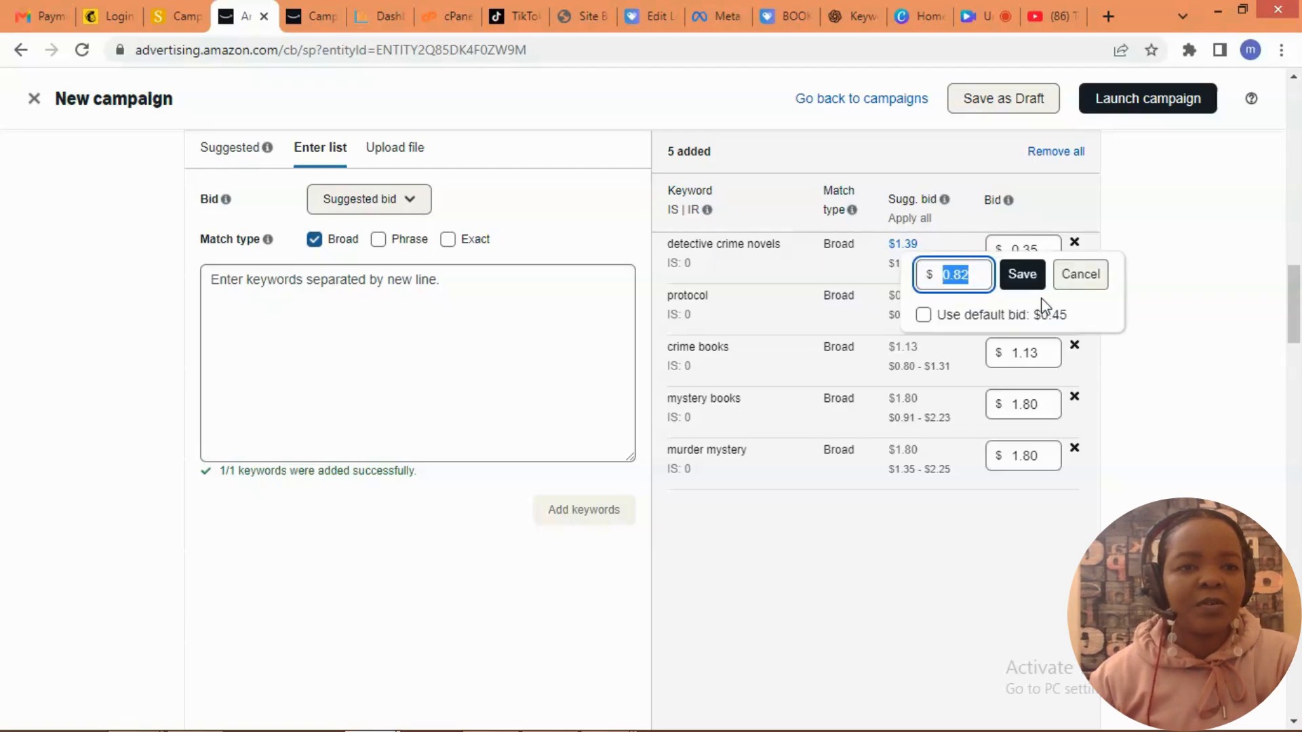
pyautogui.write('0.30')
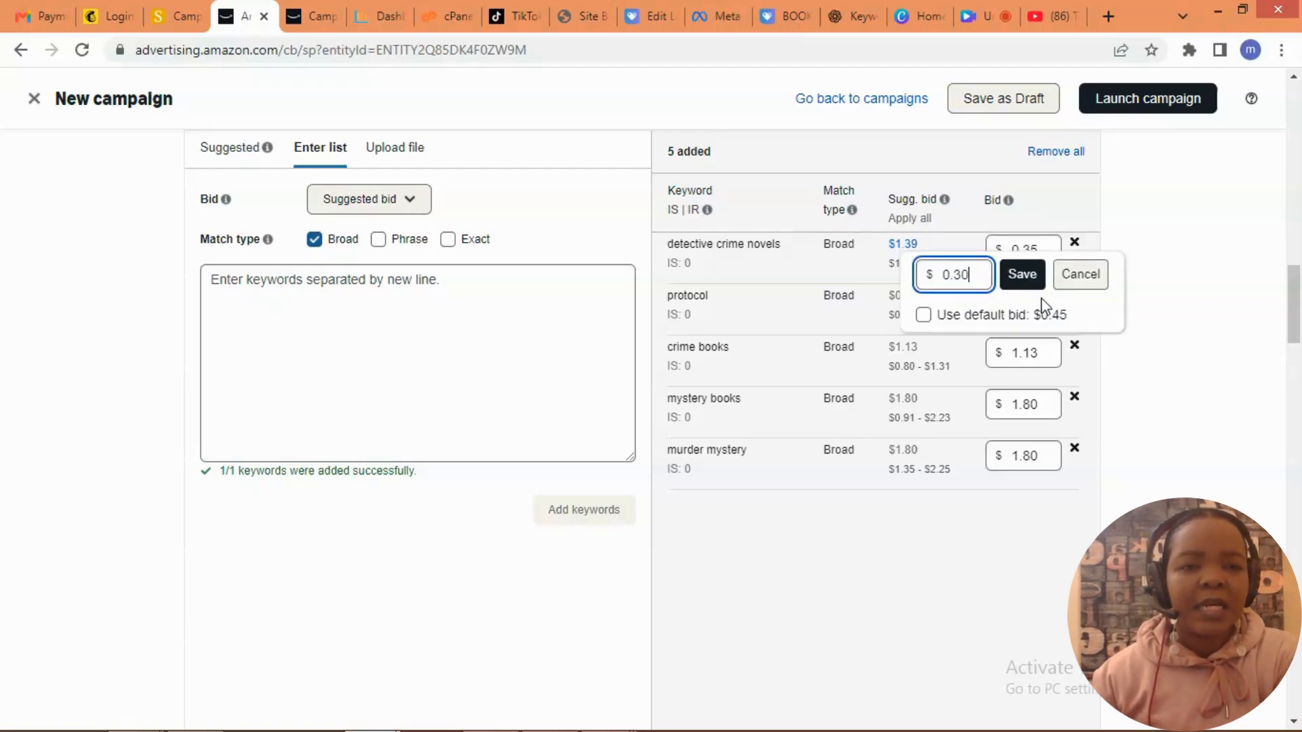
pyautogui.press('Return')
# Set the bids for the keywords "crime books" and "mystery books" to $0.35 each.
pyautogui.click(1034, 355)
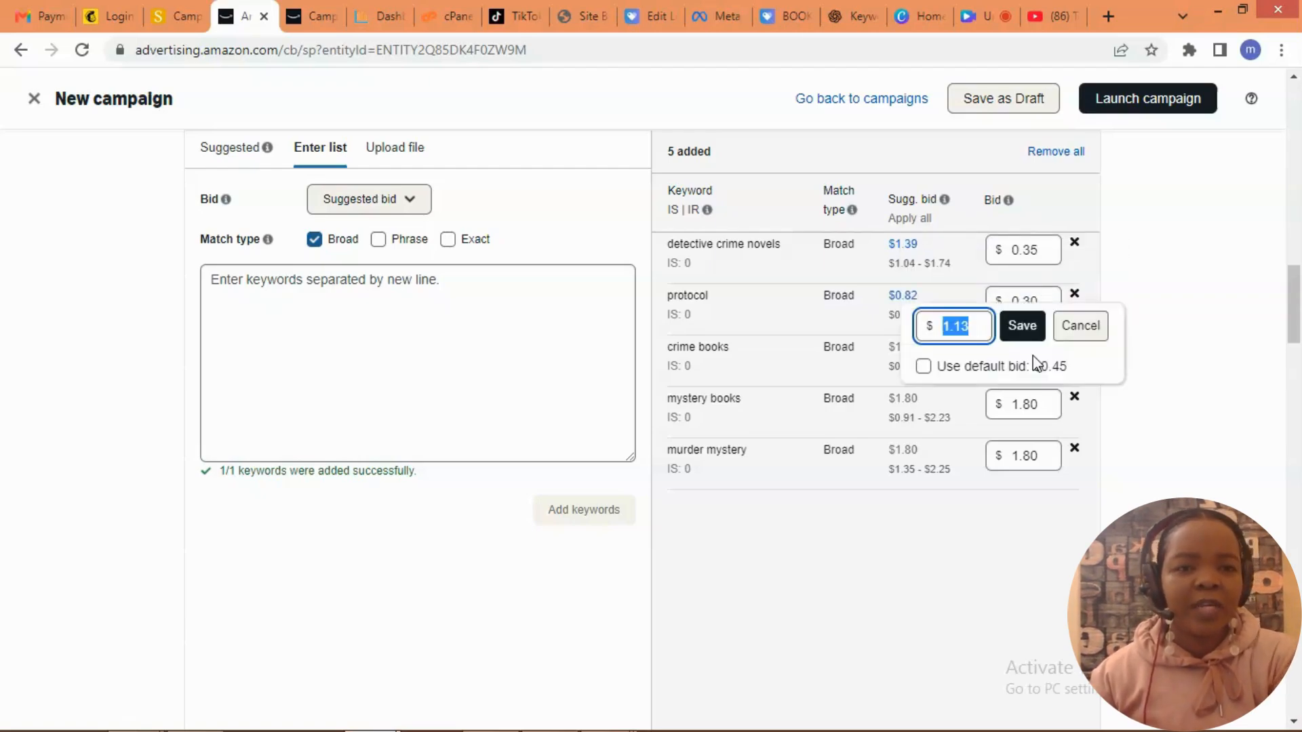
pyautogui.write('0.30')
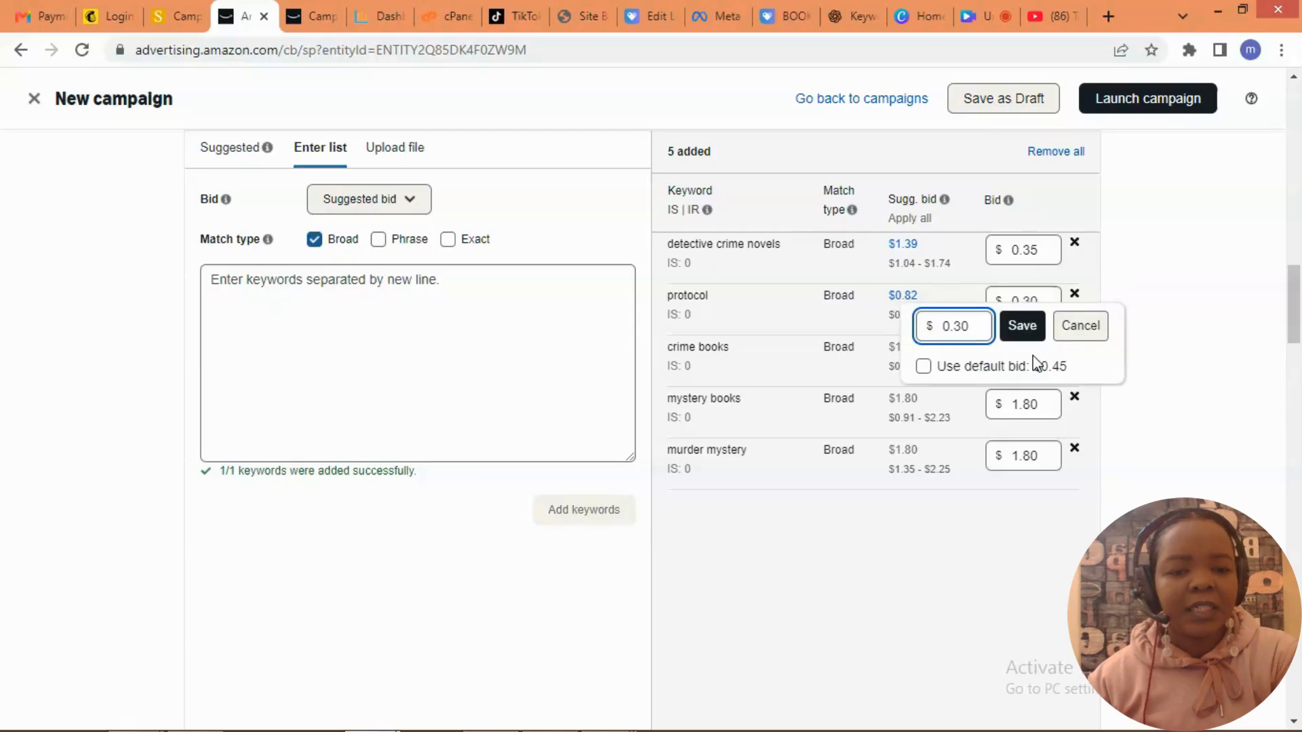
pyautogui.write('5')
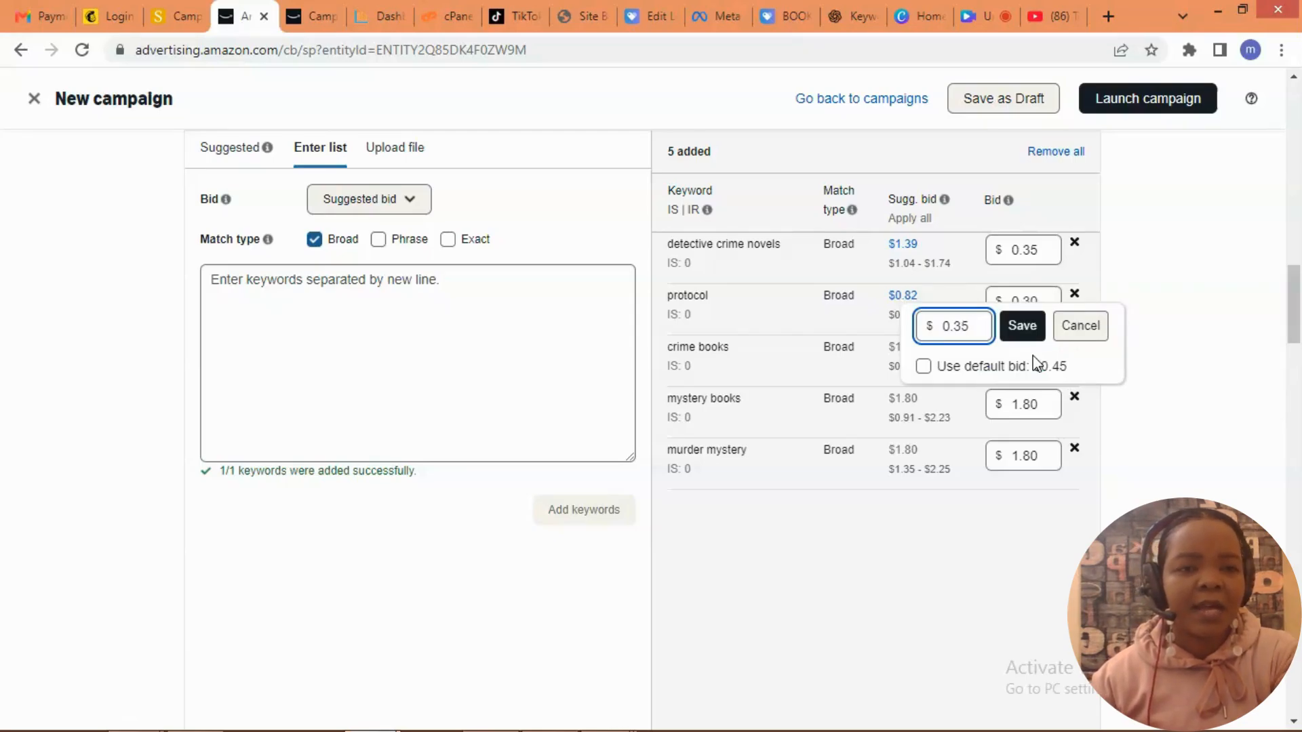
pyautogui.press('Return')
pyautogui.click(1040, 404)
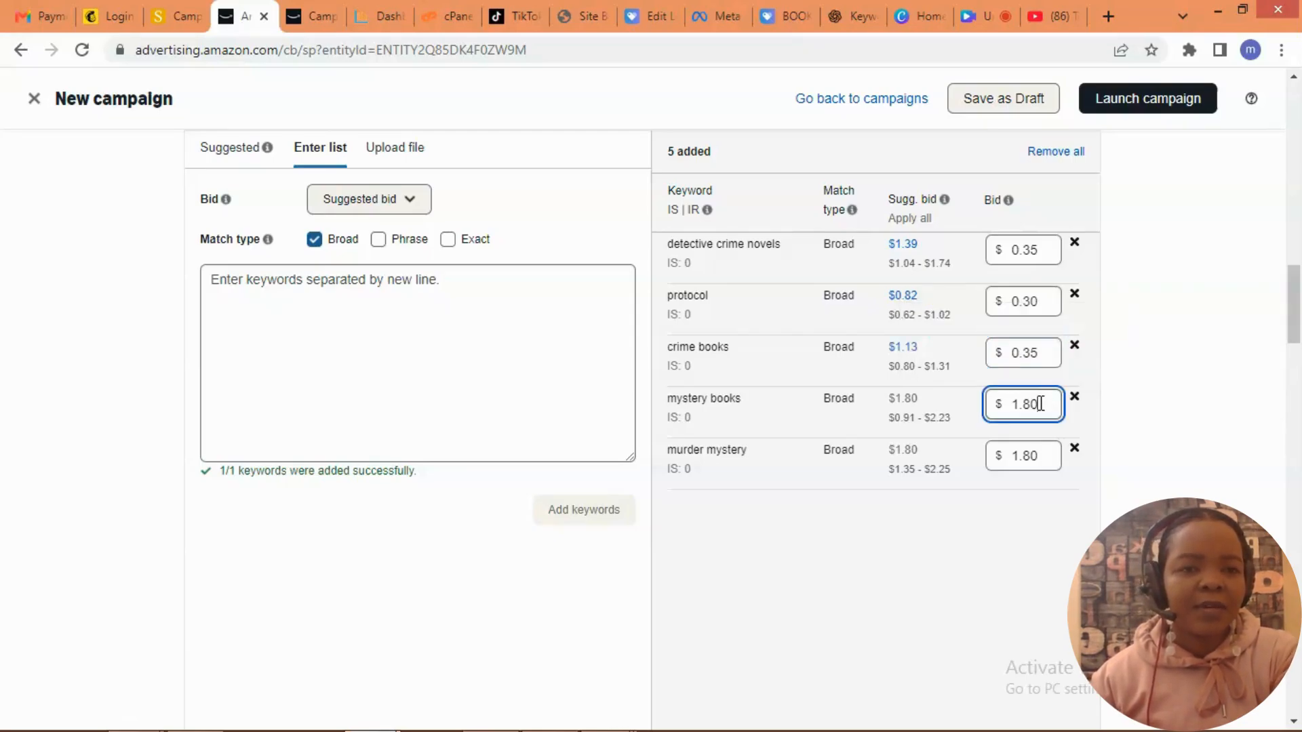
pyautogui.write('0.35')
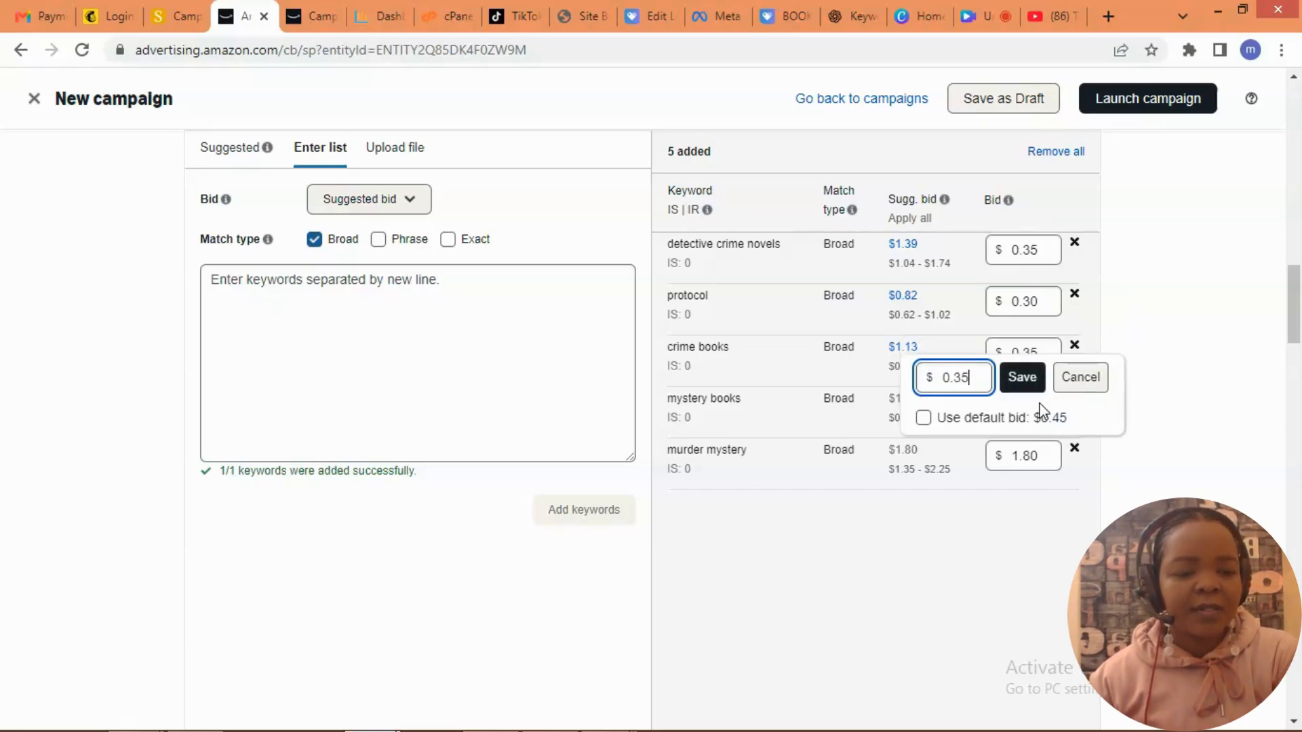
pyautogui.click(1021, 380)
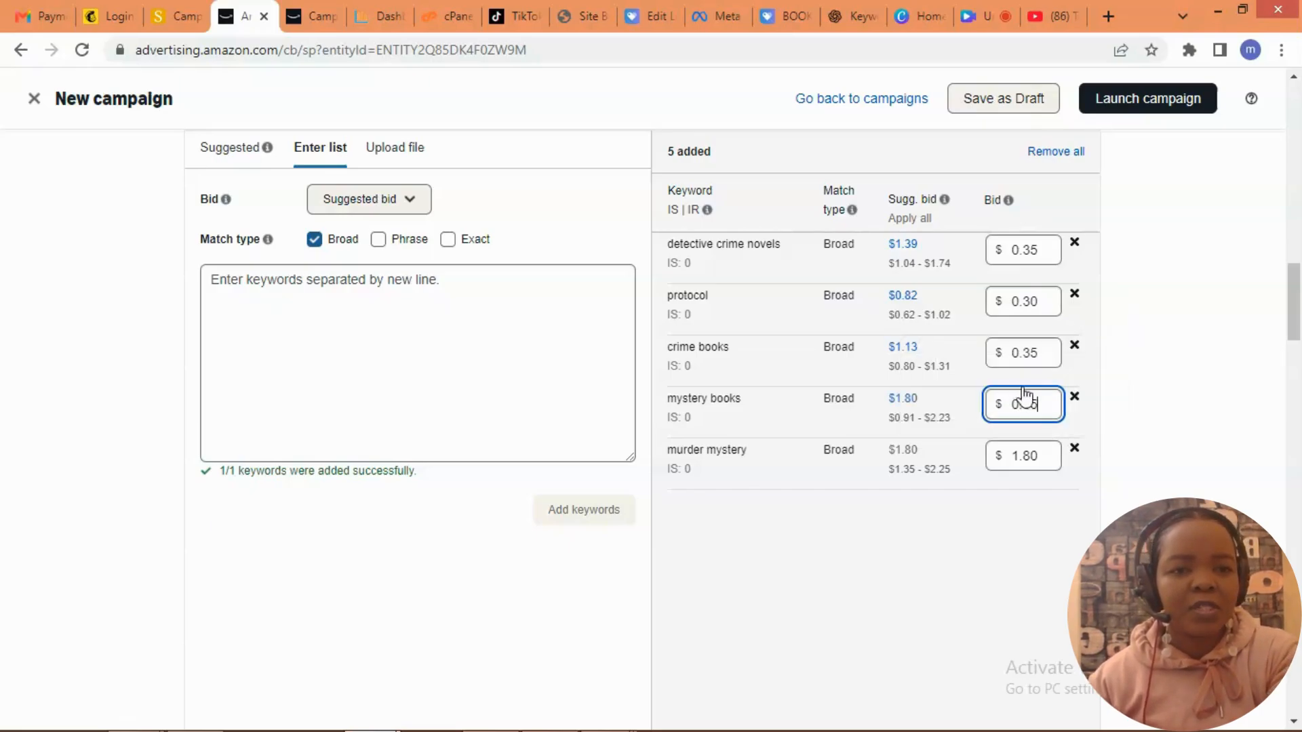
# Set the bid for the keyword "murder mystery" to $0.36.
pyautogui.click(1038, 458)
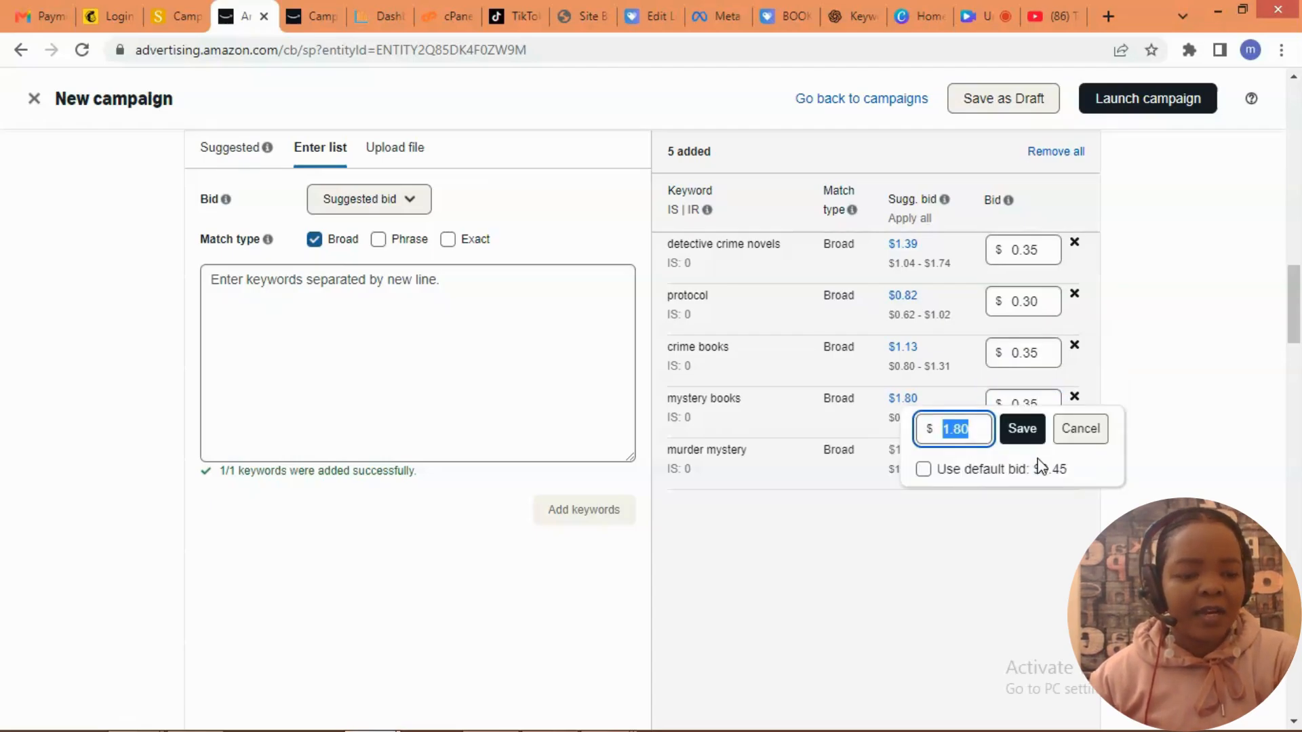
pyautogui.write('0.50')
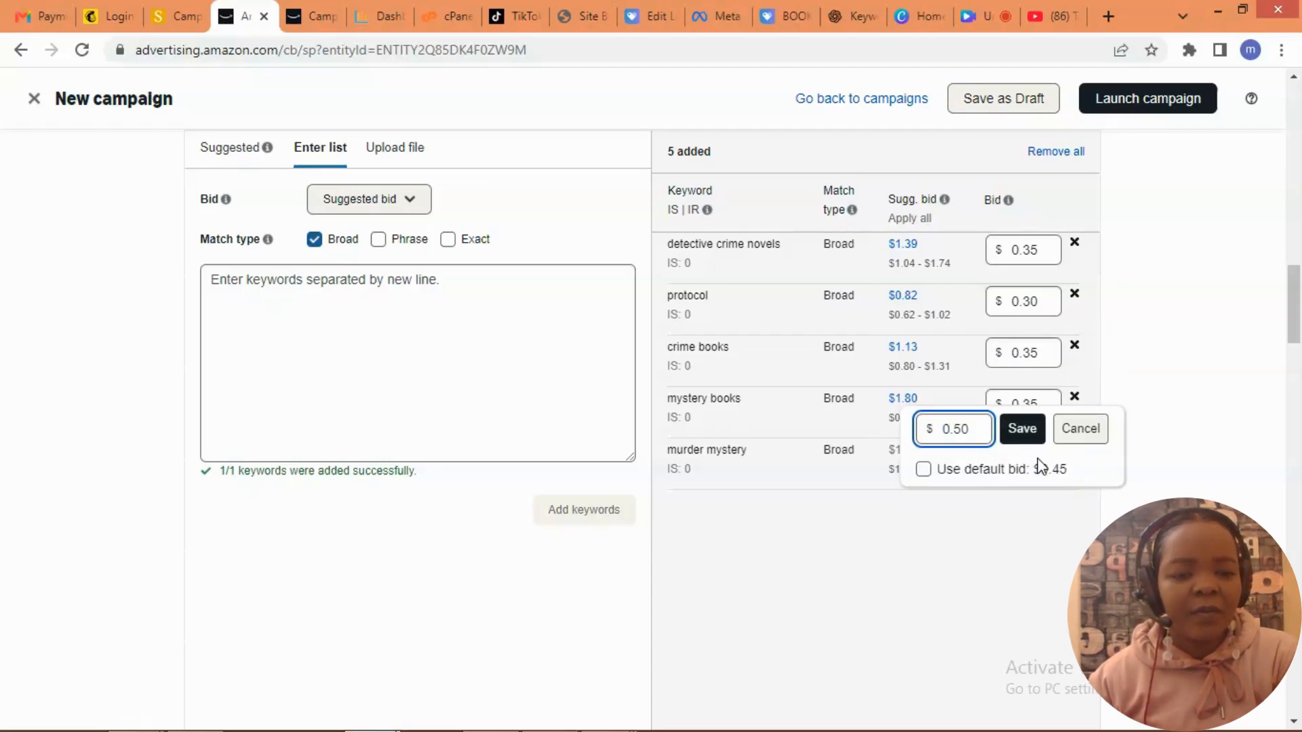
pyautogui.press('BackSpace')
pyautogui.press('BackSpace')
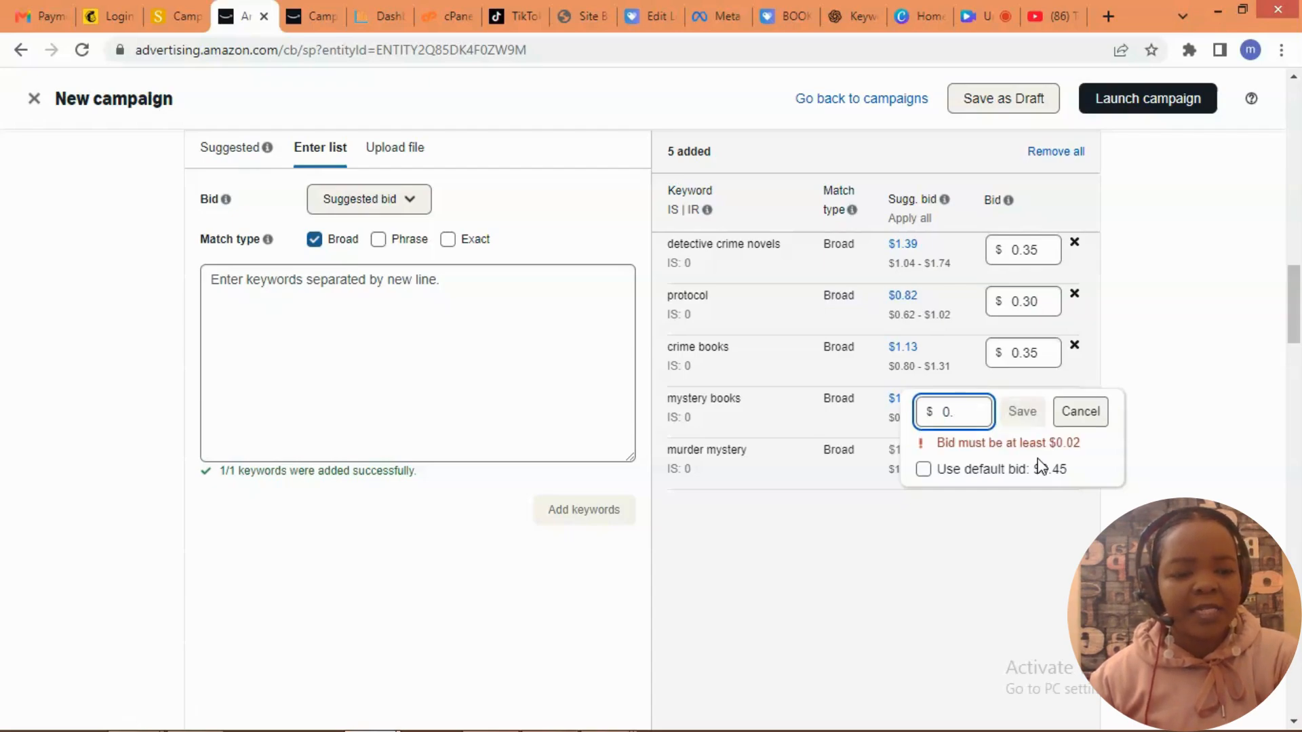
pyautogui.write('36')
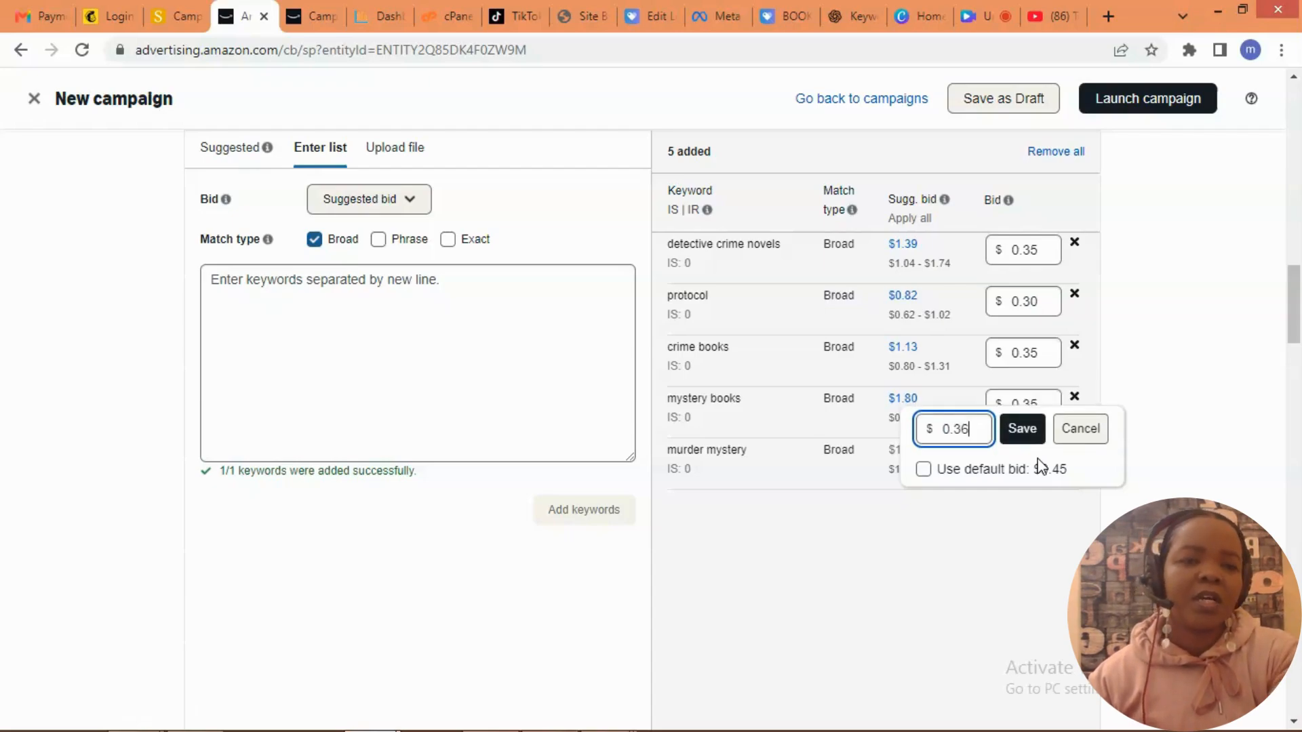
pyautogui.press('Return')
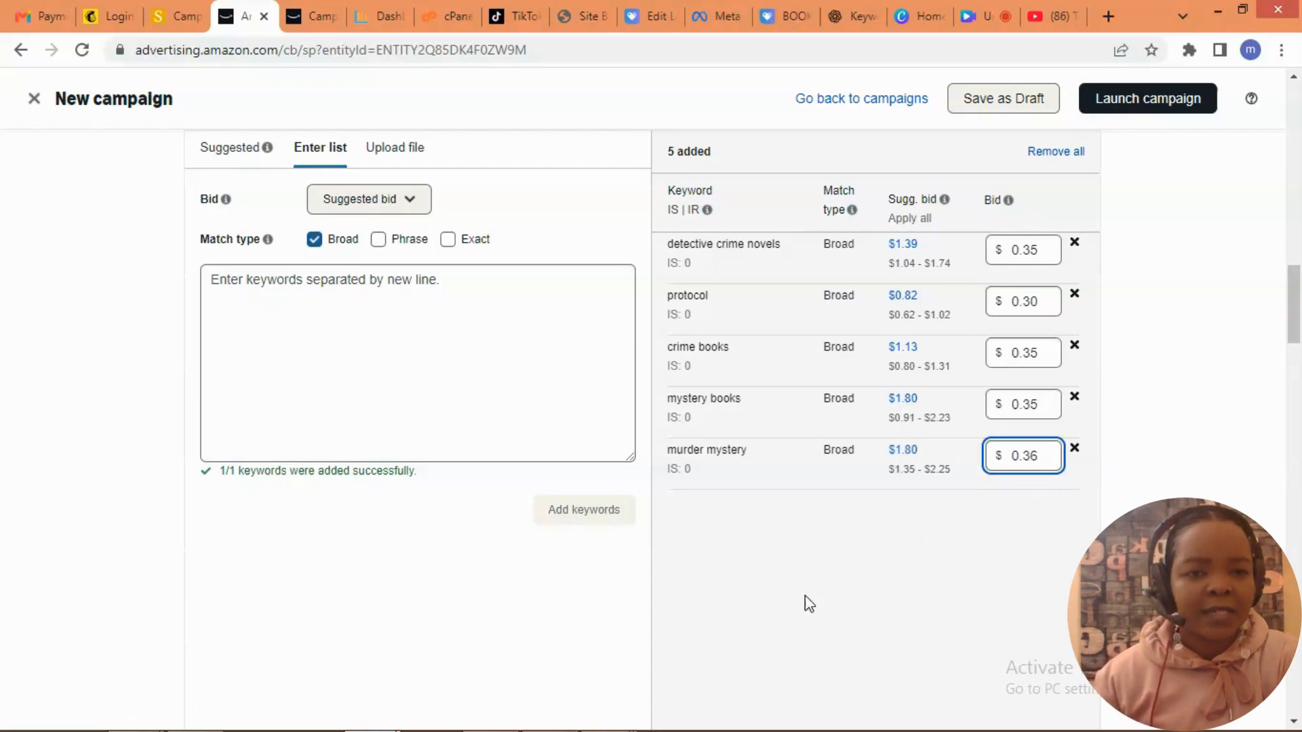
pyautogui.click(802, 605)
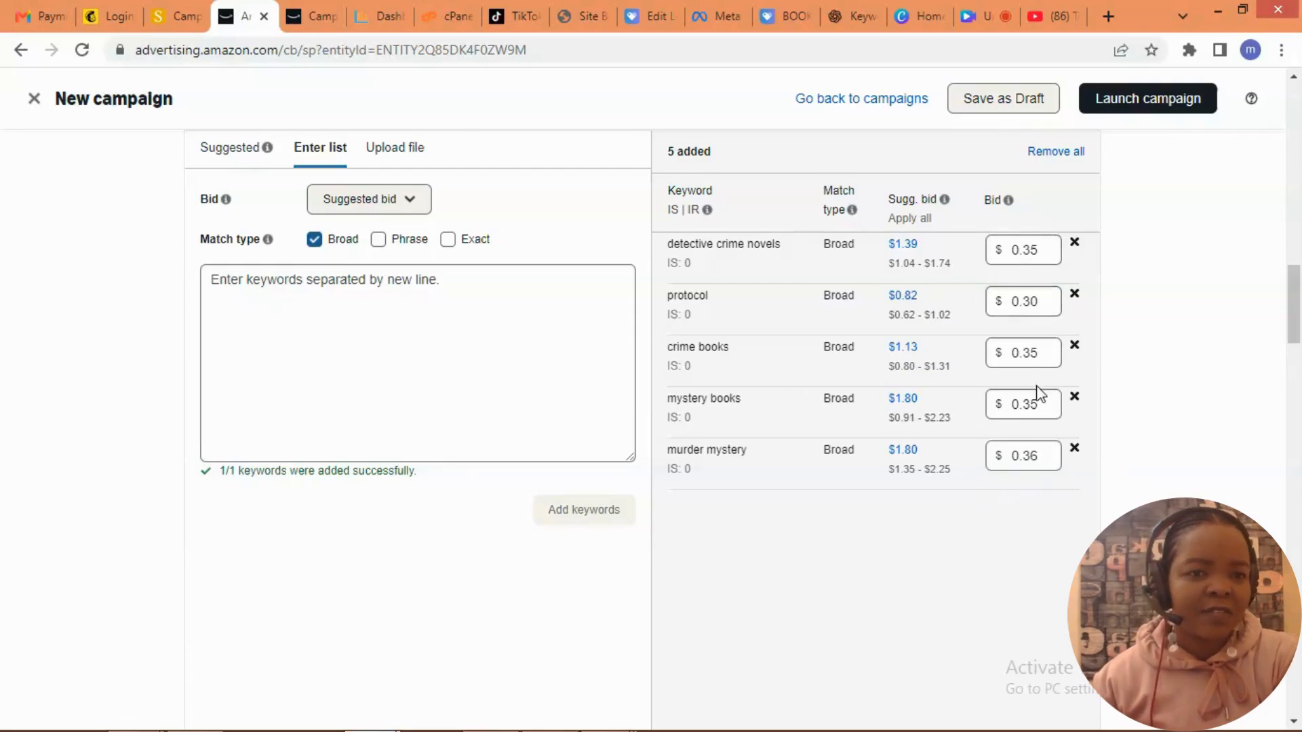
pyautogui.click(1044, 458)
pyautogui.click(949, 568)
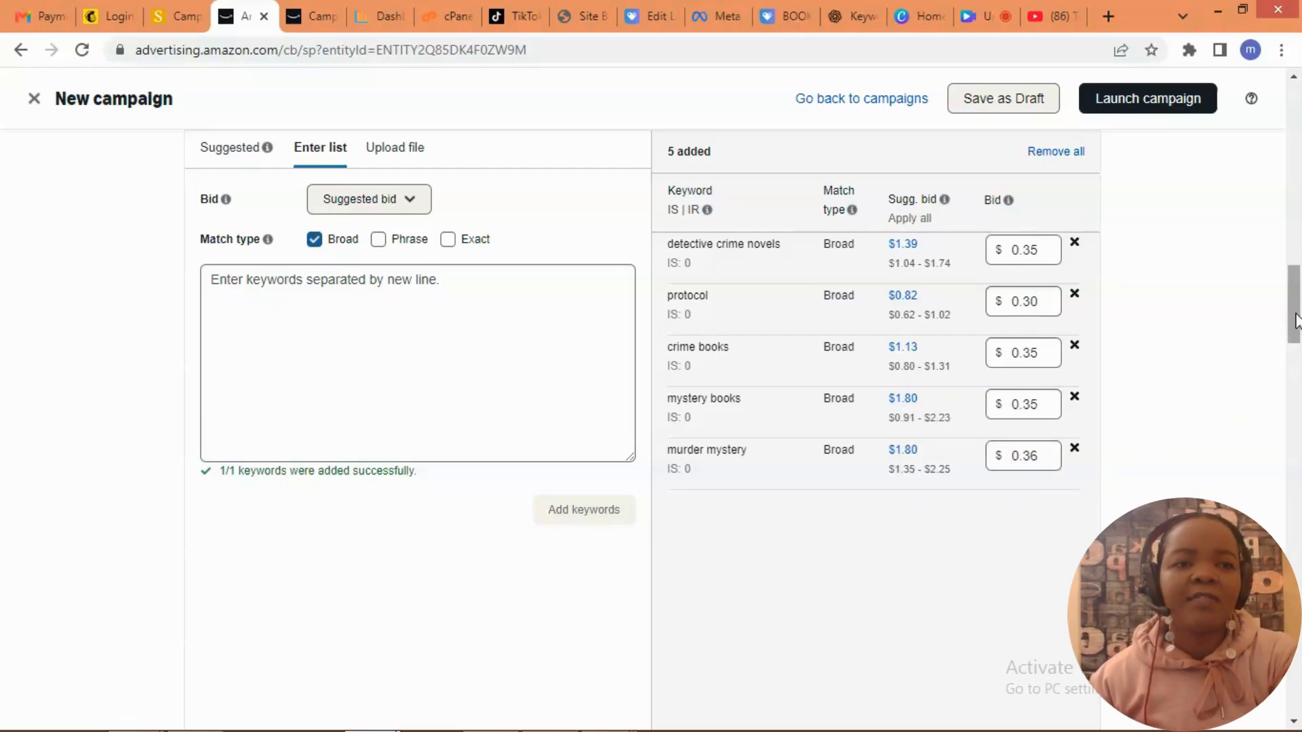
# Set the campaign bidding strategy to "Dynamic bids - down only".
pyautogui.moveTo(1296, 319); pyautogui.dragTo(1299, 434)
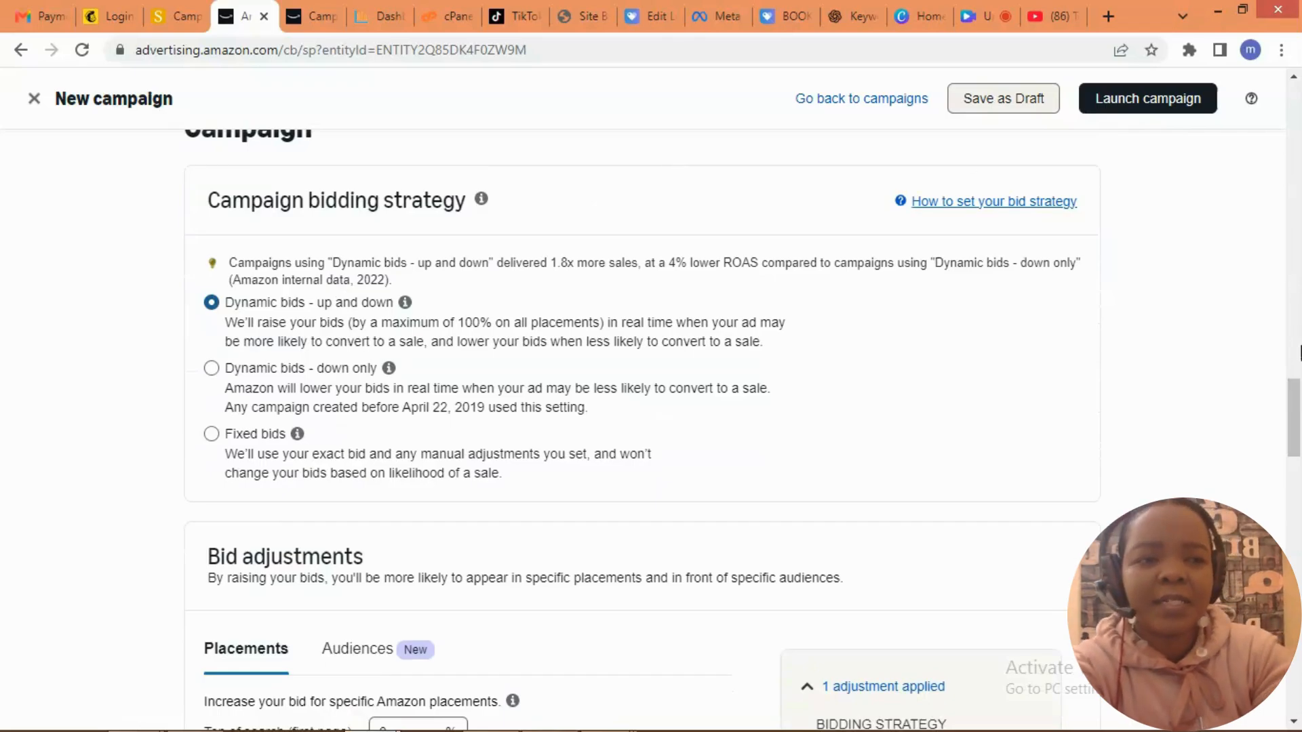
pyautogui.moveTo(1298, 407); pyautogui.dragTo(1298, 382)
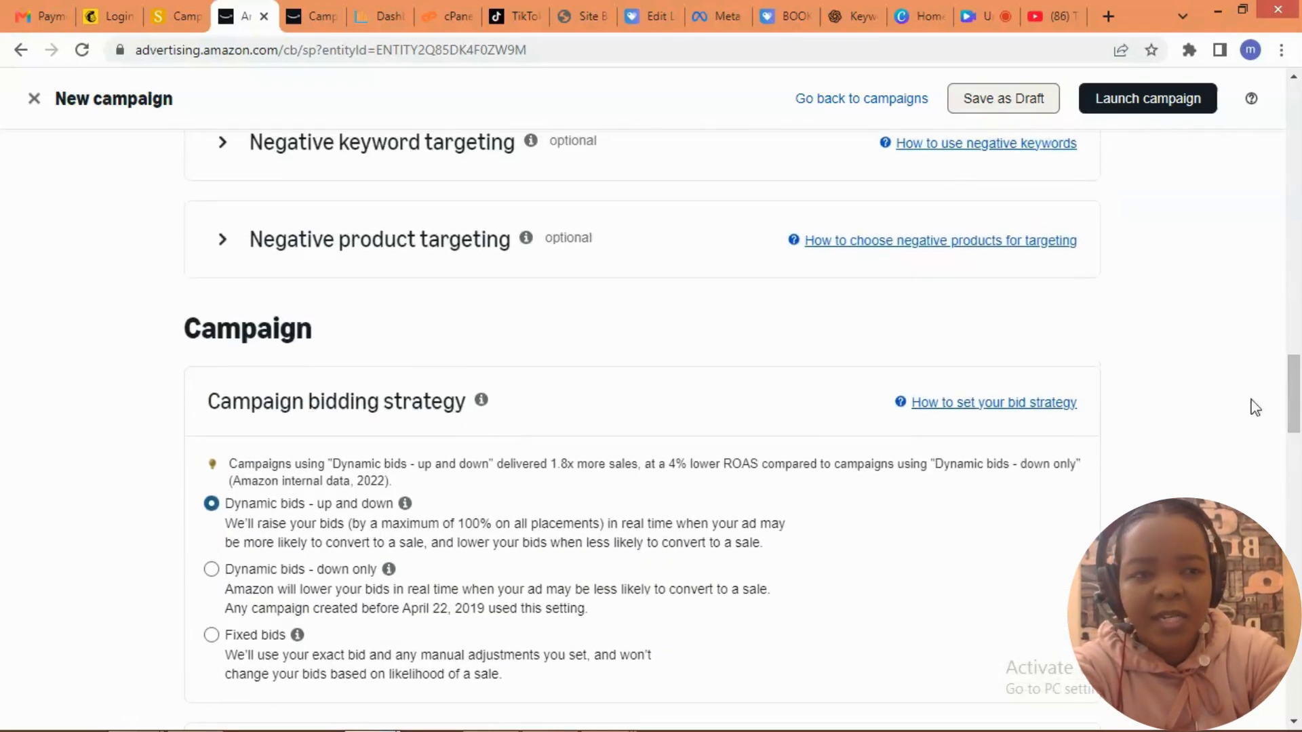
pyautogui.moveTo(1296, 404); pyautogui.dragTo(1295, 430)
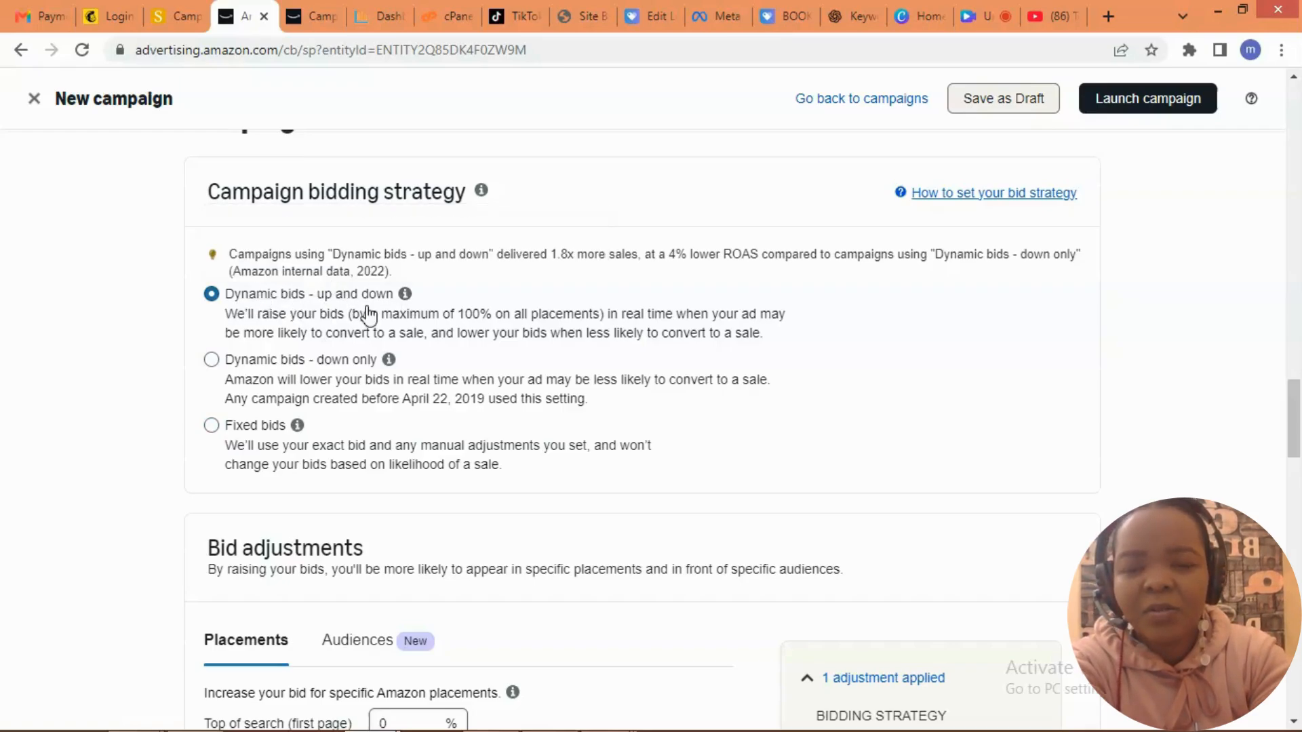
pyautogui.click(211, 359)
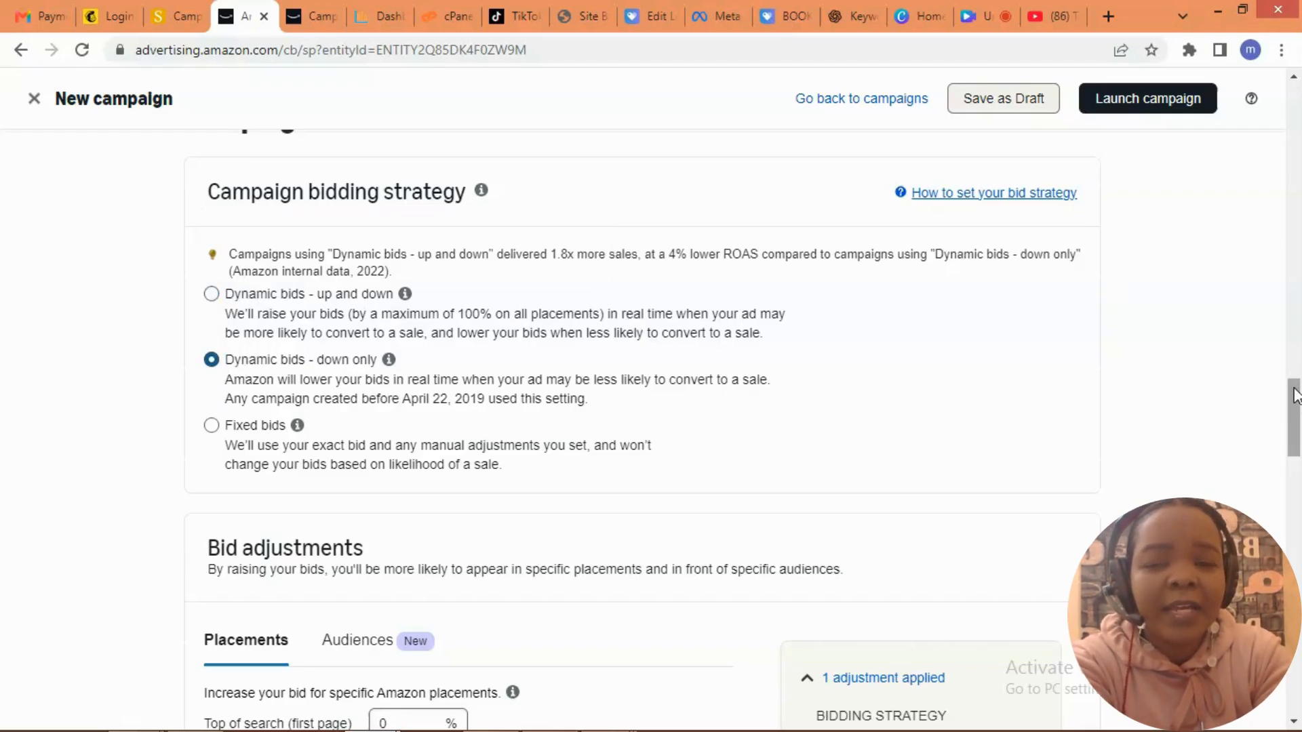
pyautogui.moveTo(1294, 396); pyautogui.dragTo(1293, 427)
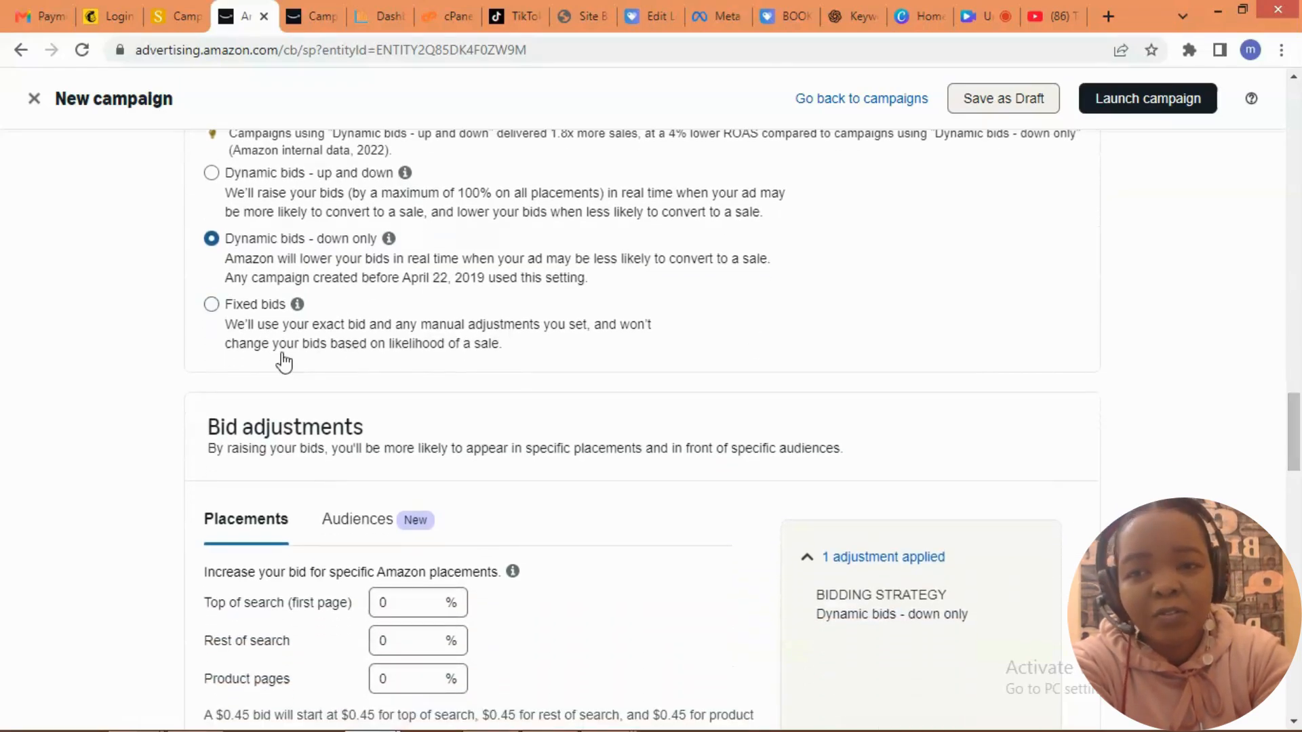
pyautogui.click(253, 340)
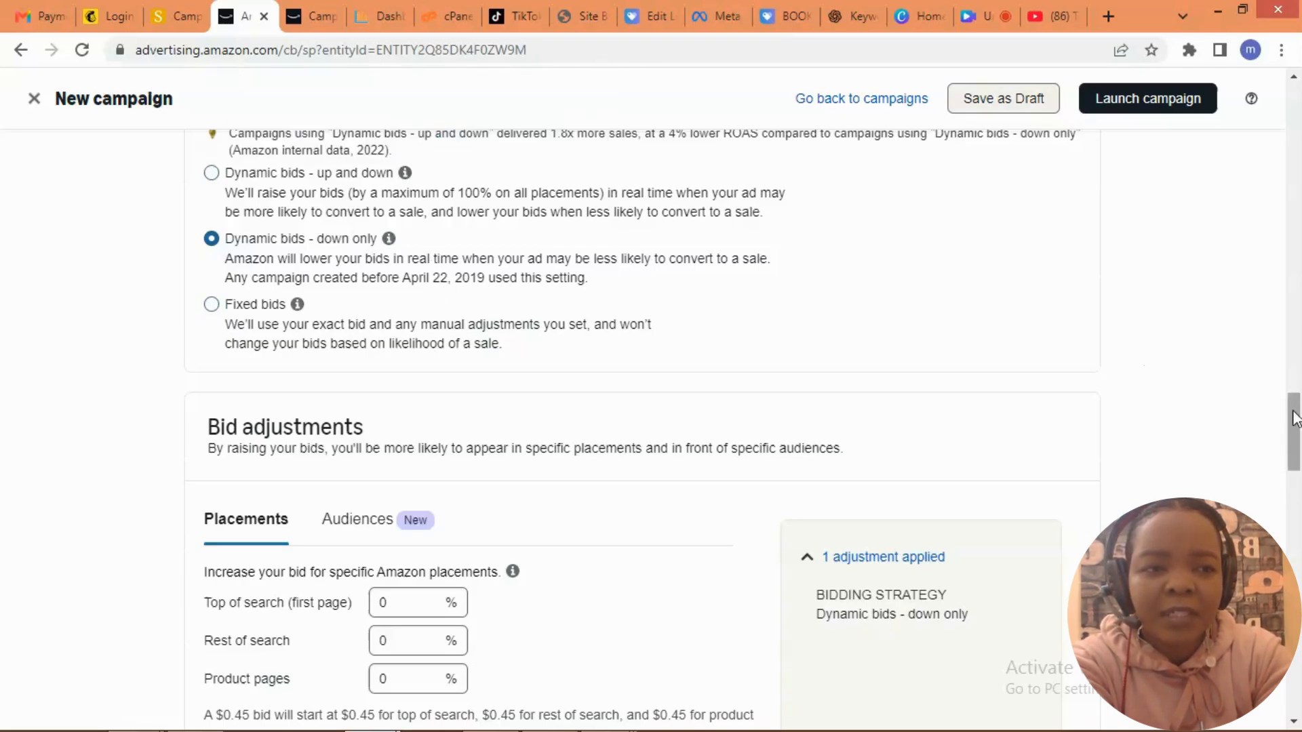
# Check the End date explanation in the campaign settings and set the daily budget to $450.
pyautogui.moveTo(1295, 420); pyautogui.dragTo(1296, 469)
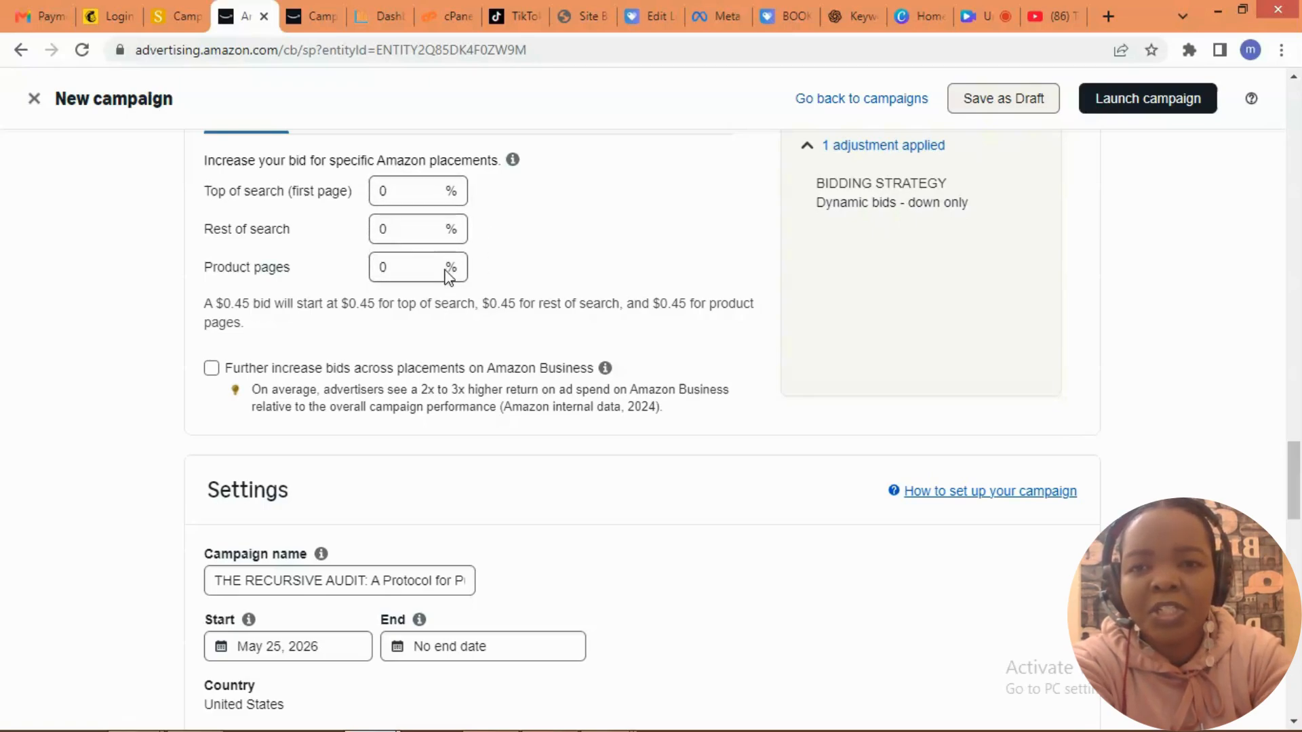
pyautogui.moveTo(1295, 470); pyautogui.dragTo(1294, 512)
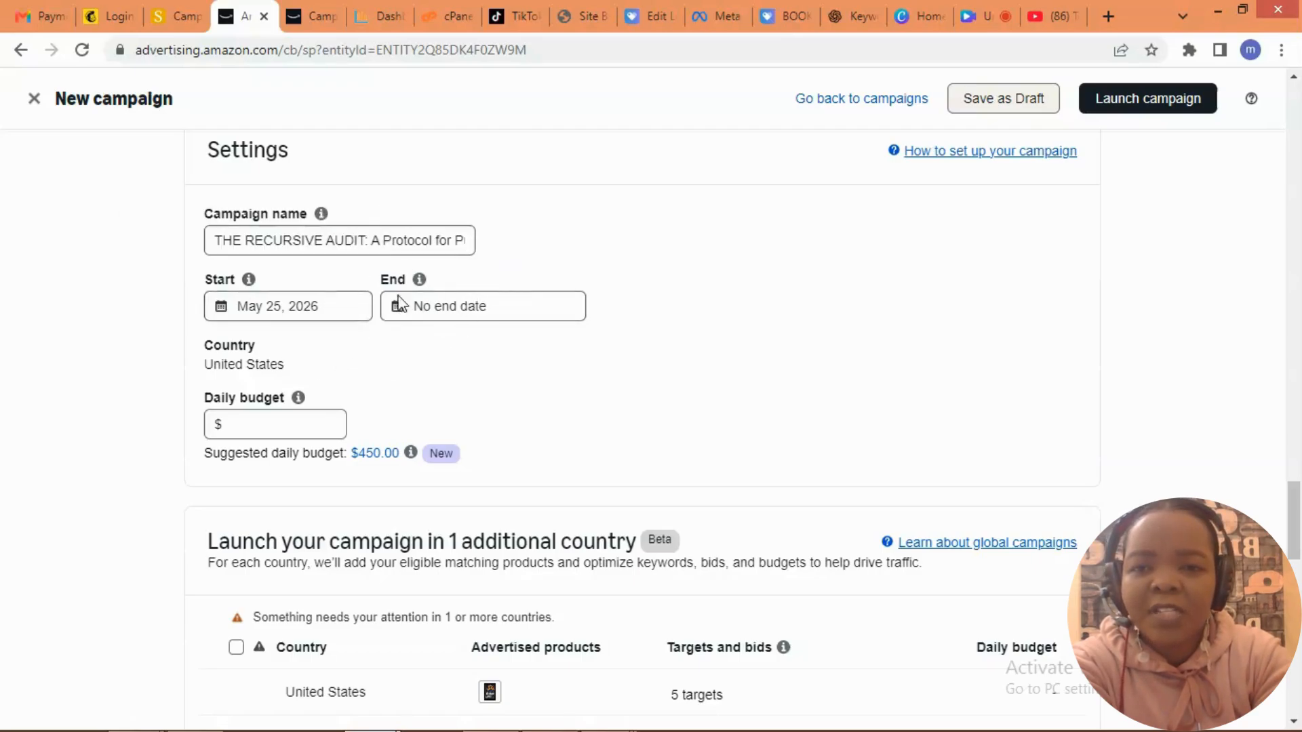
pyautogui.click(419, 278)
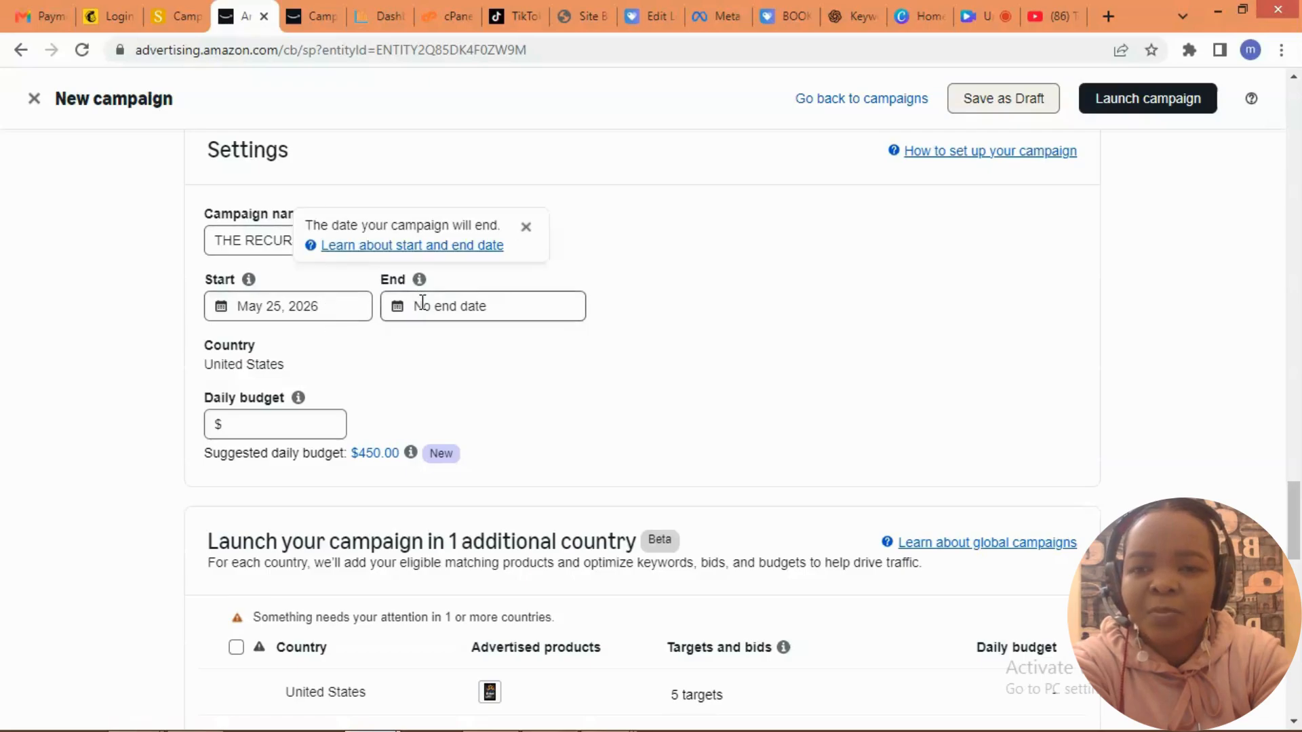
pyautogui.click(258, 426)
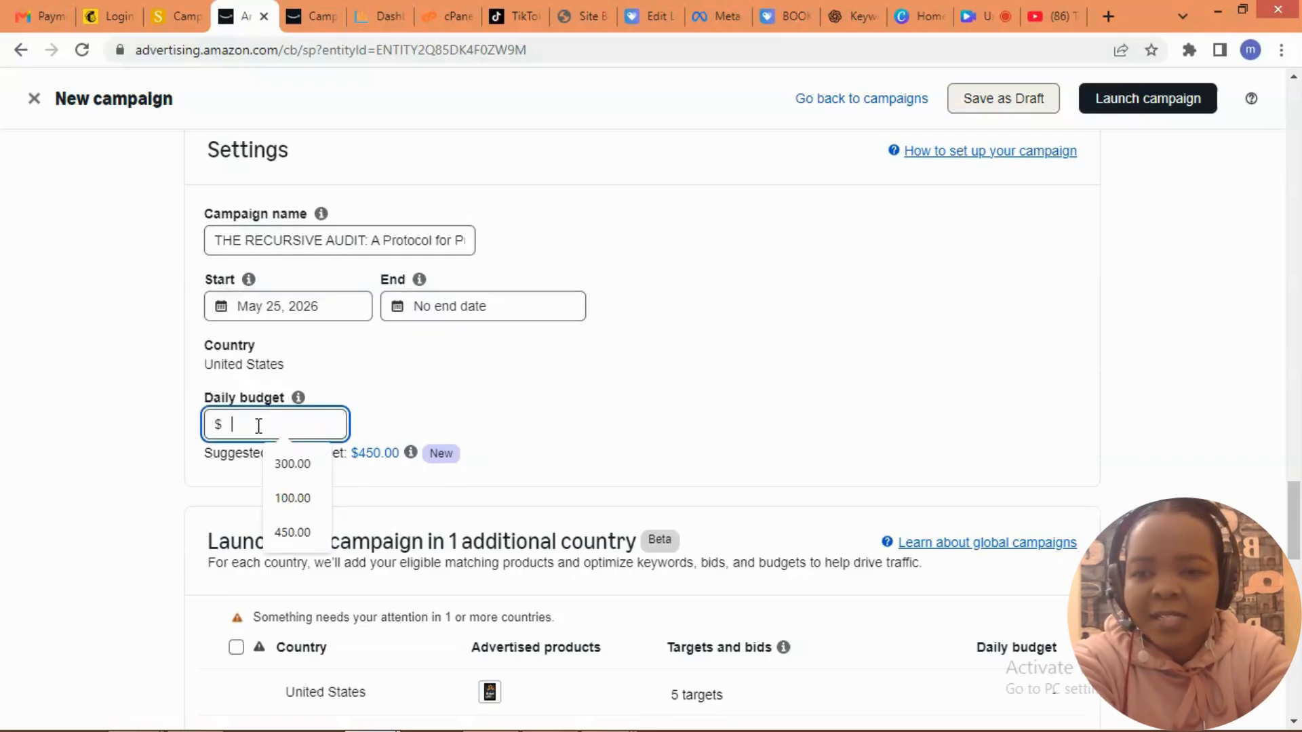
pyautogui.write('450')
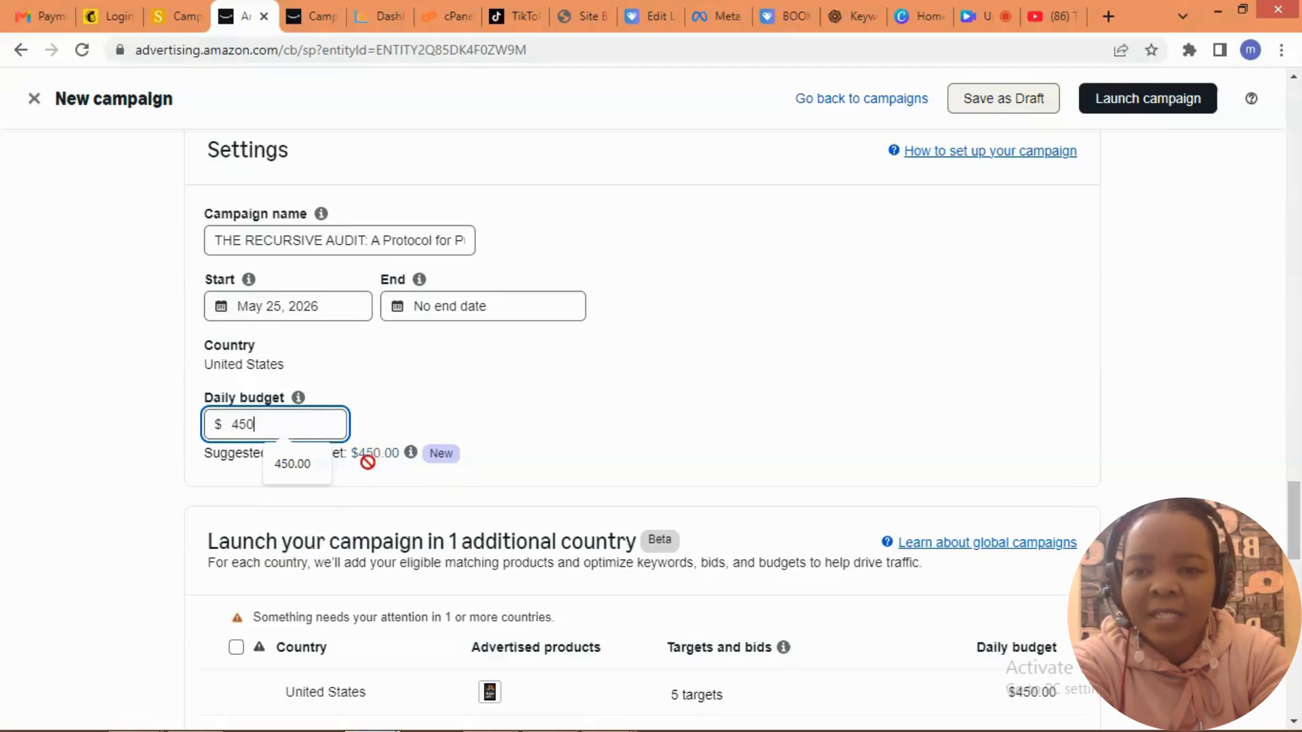
pyautogui.click(610, 416)
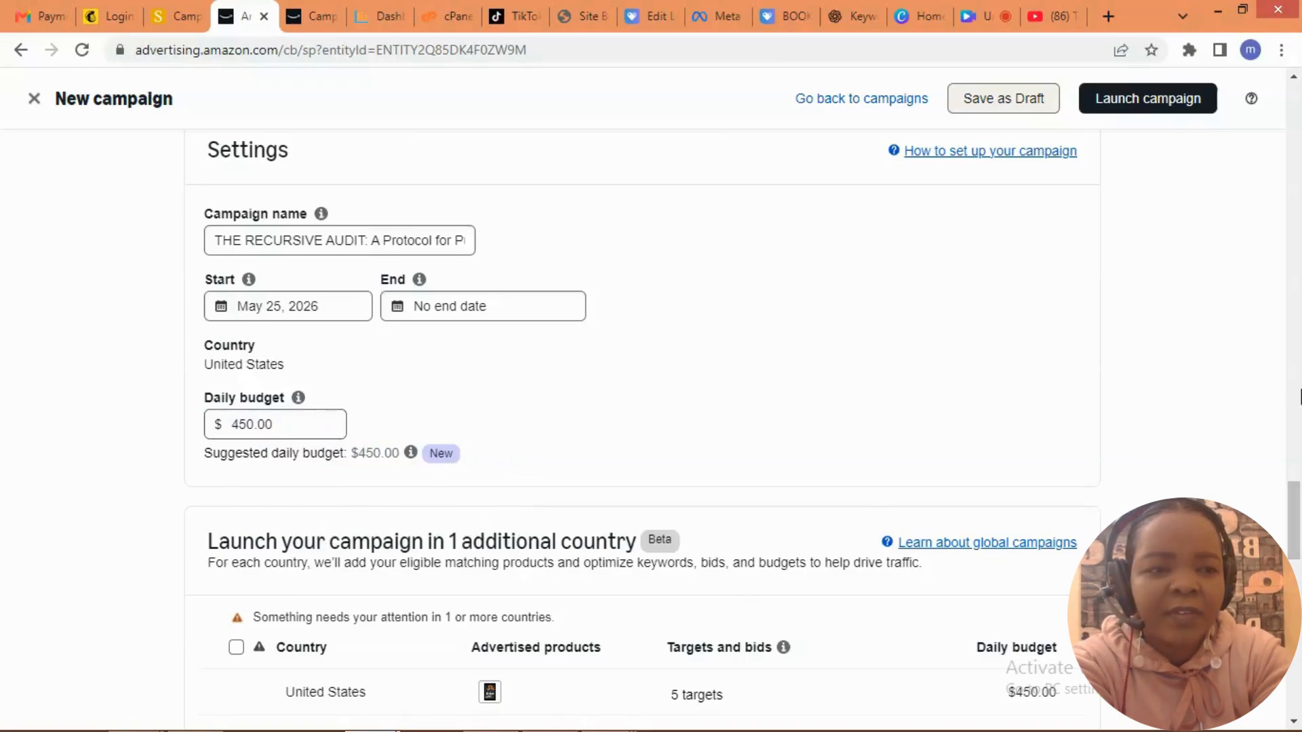
# Look through the additional launch countries and the optional automated rules below the campaign settings.
pyautogui.moveTo(1294, 522); pyautogui.dragTo(1297, 584)
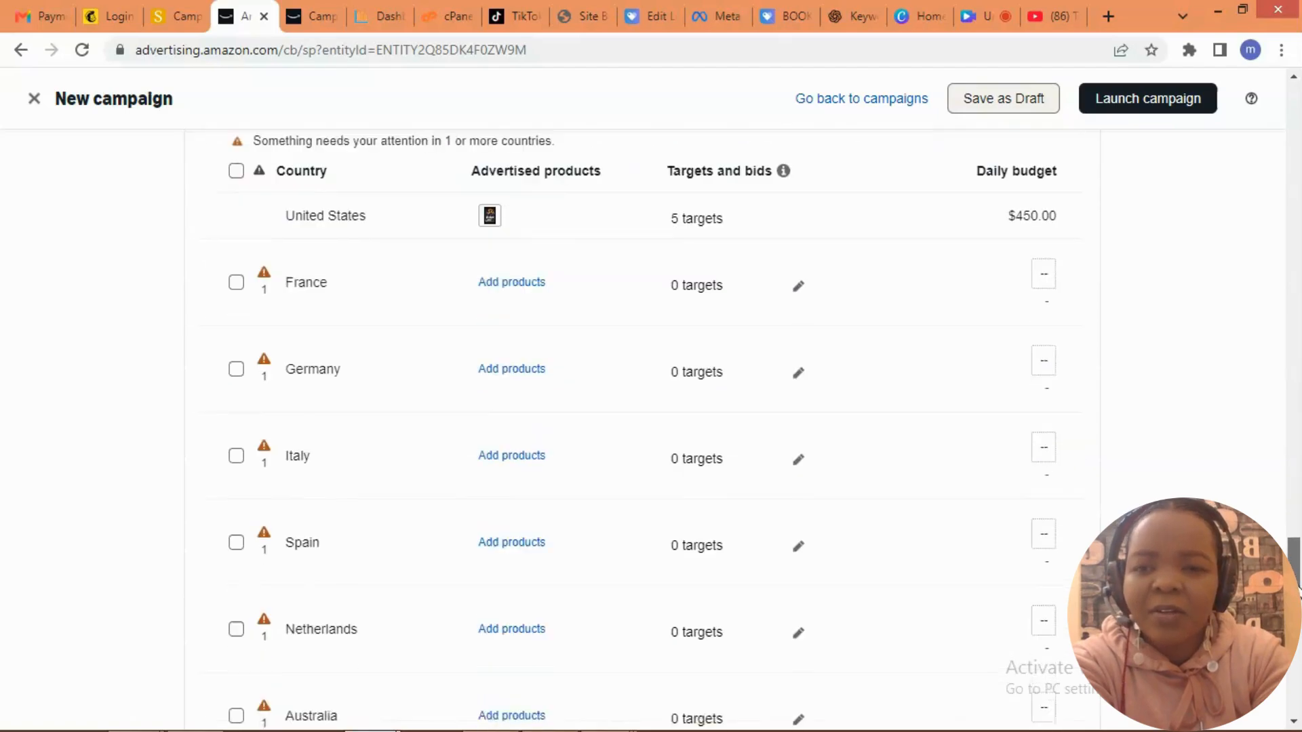
pyautogui.click(236, 266)
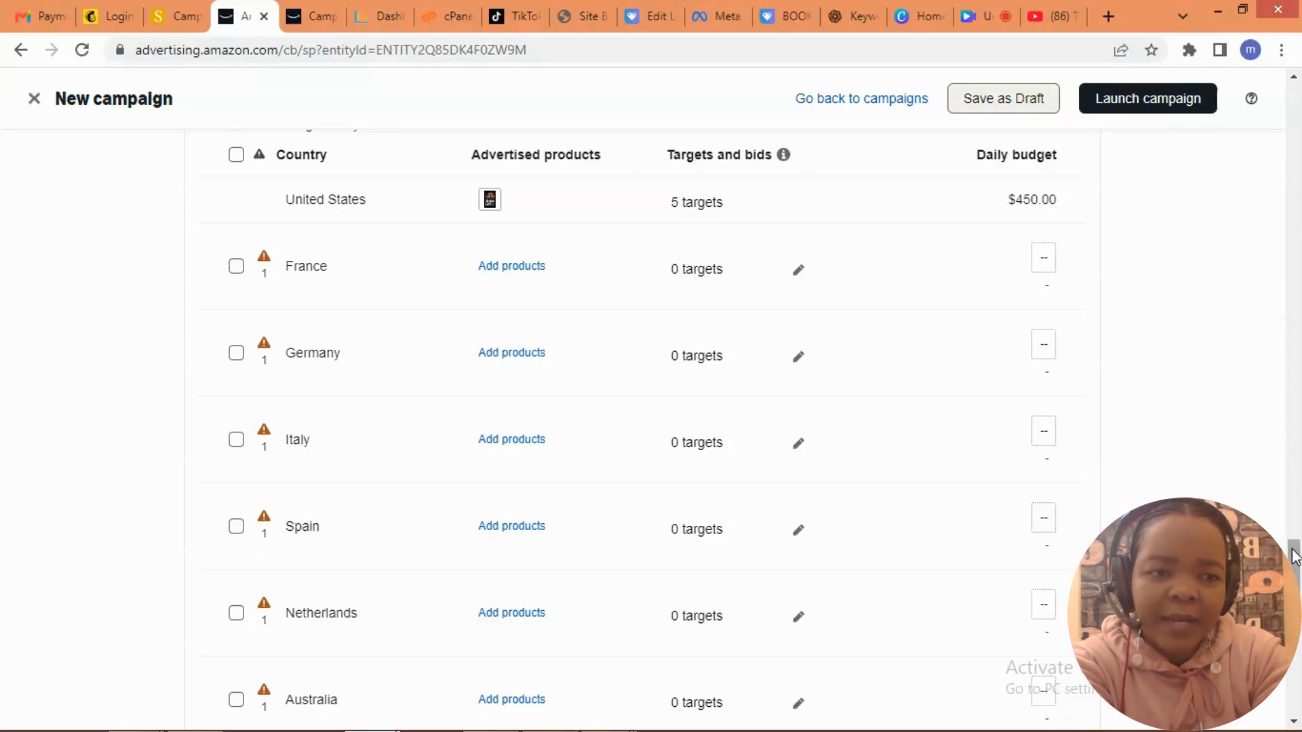
pyautogui.scroll(-6, 1290, 540)
pyautogui.scroll(-5, 1295, 650)
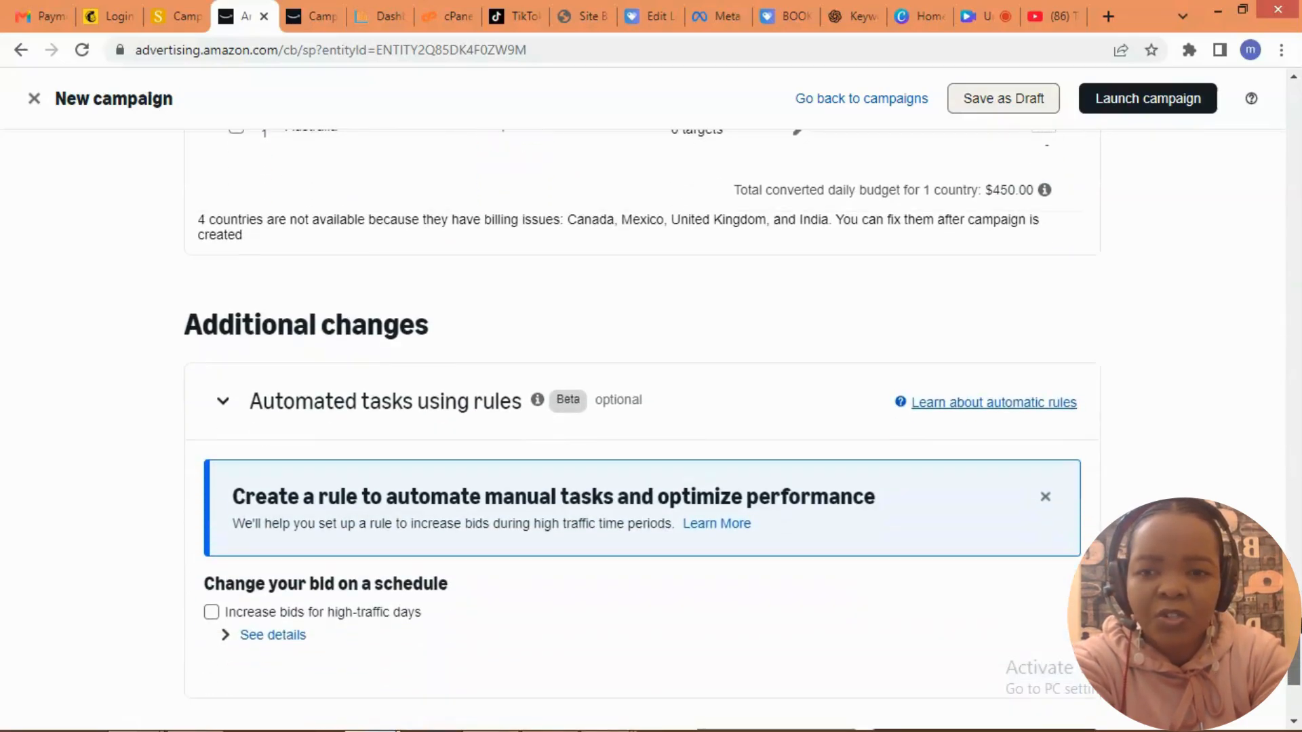
# Try the scheduled bid increase for high-traffic days, leave it switched off, and launch the campaign.
pyautogui.scroll(-1, 1295, 651)
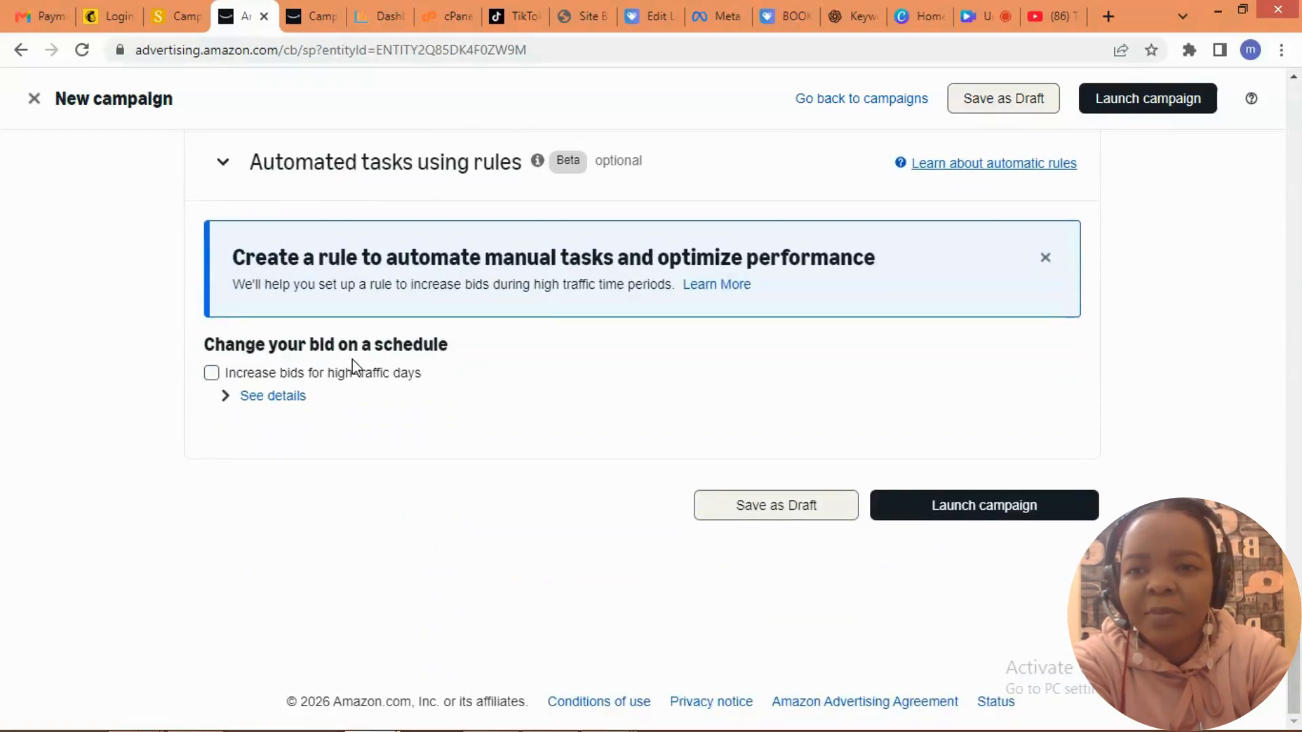
pyautogui.click(241, 379)
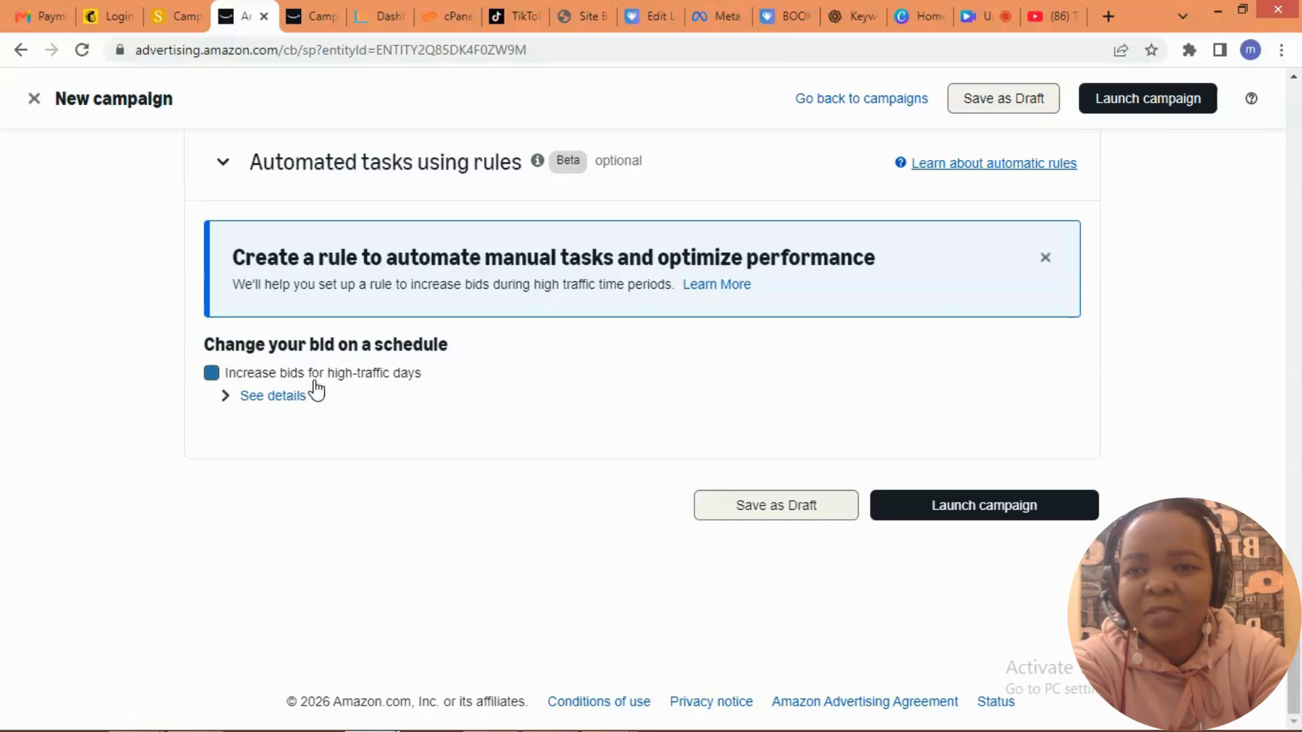
pyautogui.click(385, 384)
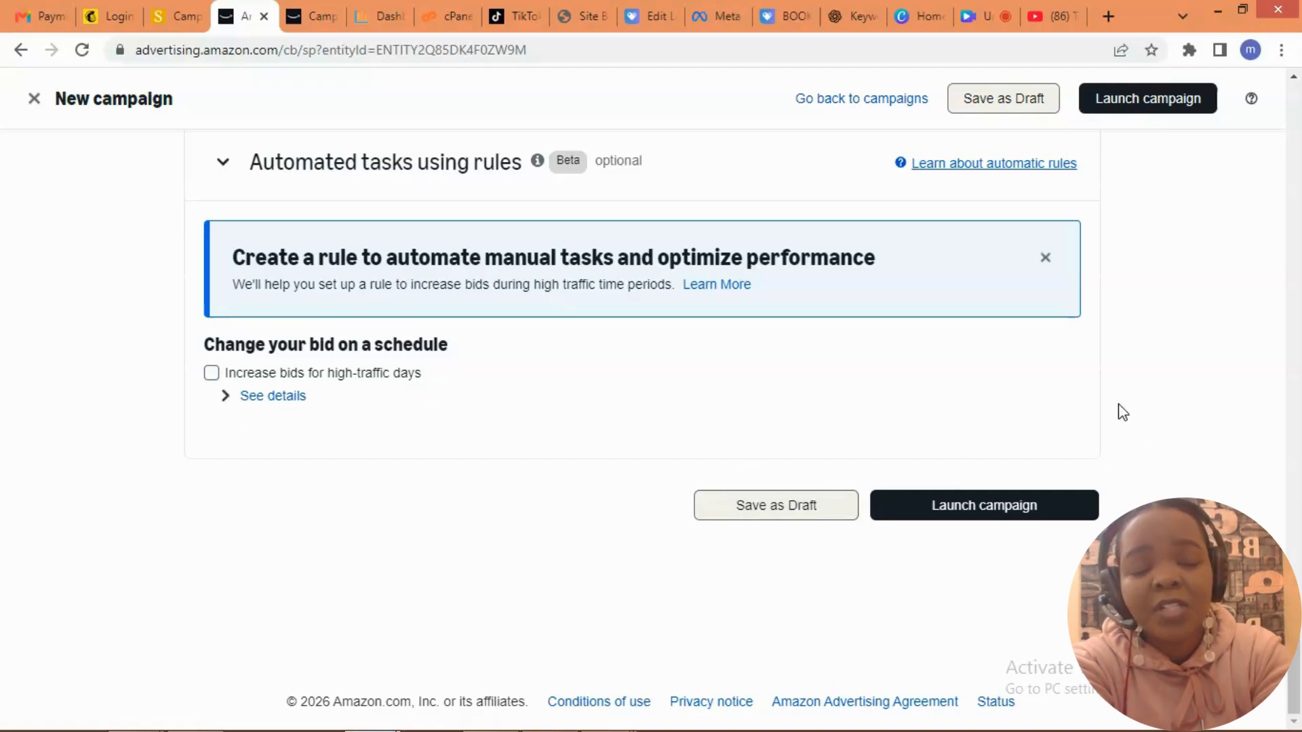
pyautogui.click(969, 514)
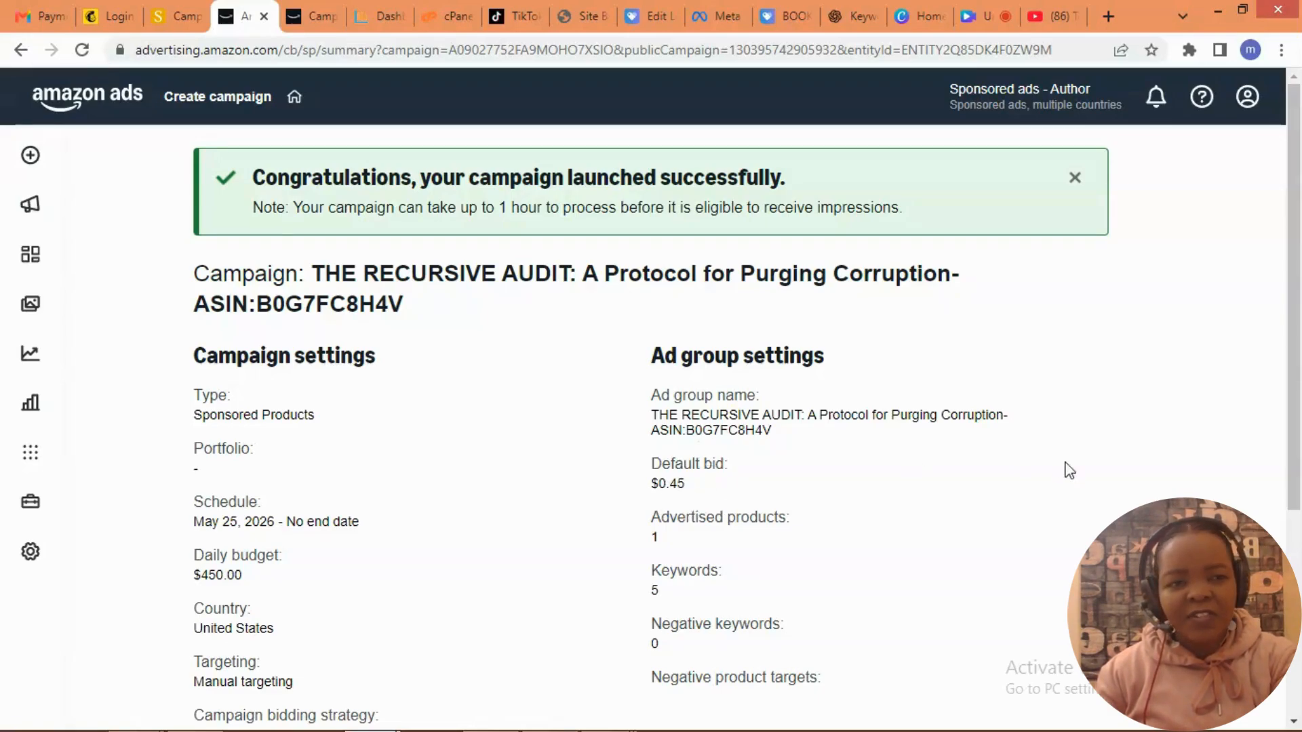
# Review the campaign settings, ad group settings and placement bid adjustments in the launched campaign's summary.
pyautogui.moveTo(1298, 403); pyautogui.dragTo(1298, 484)
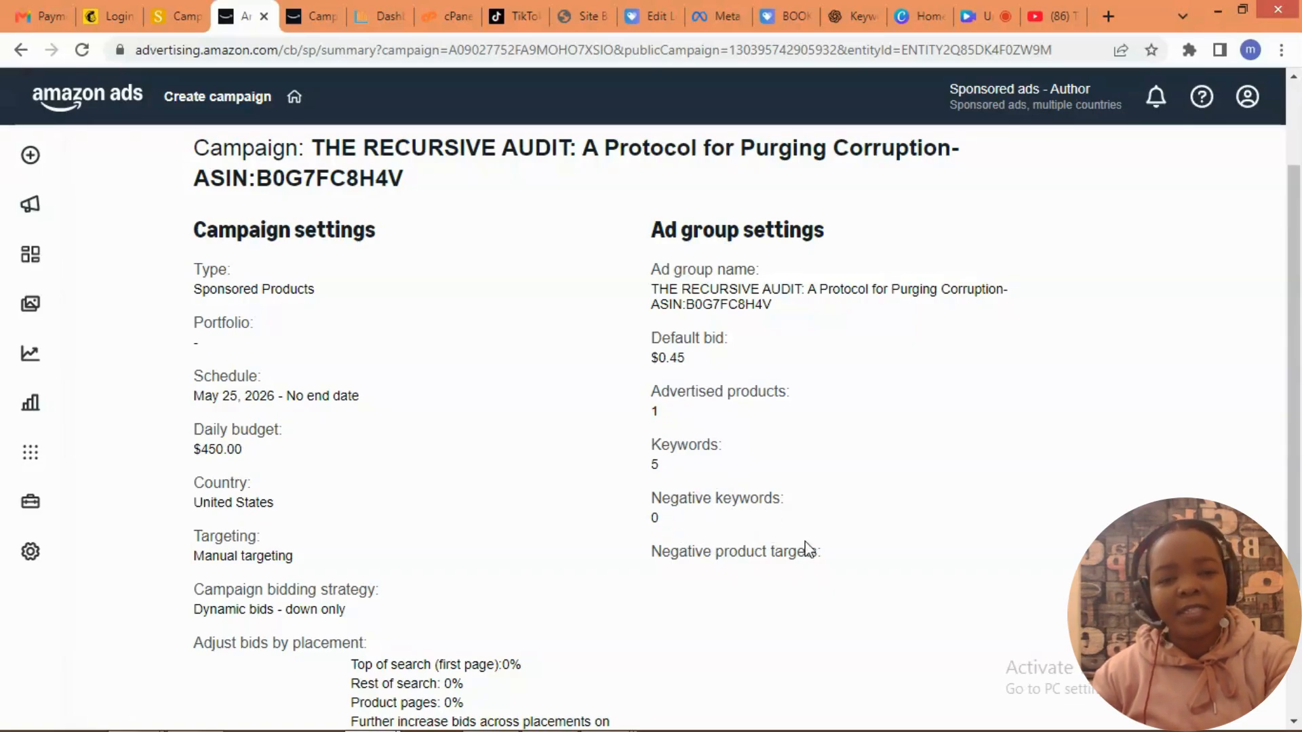
pyautogui.moveTo(1293, 434); pyautogui.dragTo(1294, 561)
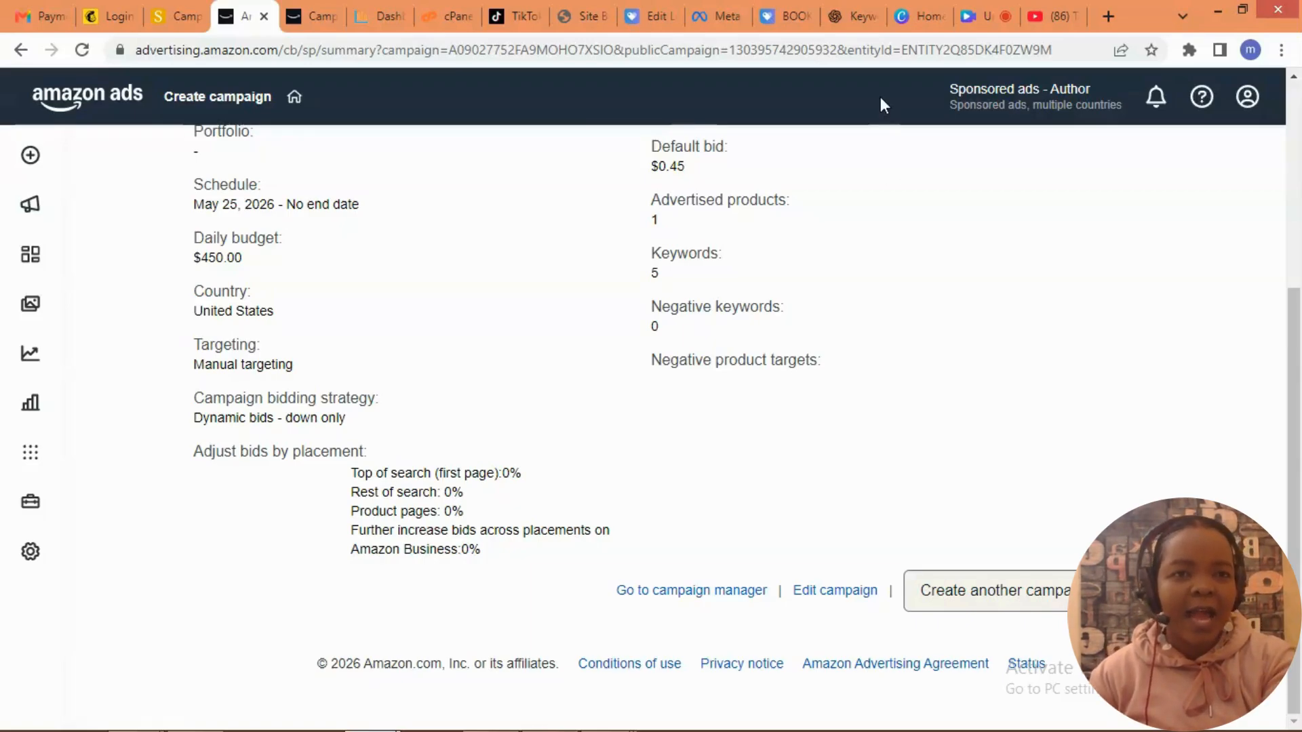
pyautogui.click(982, 15)
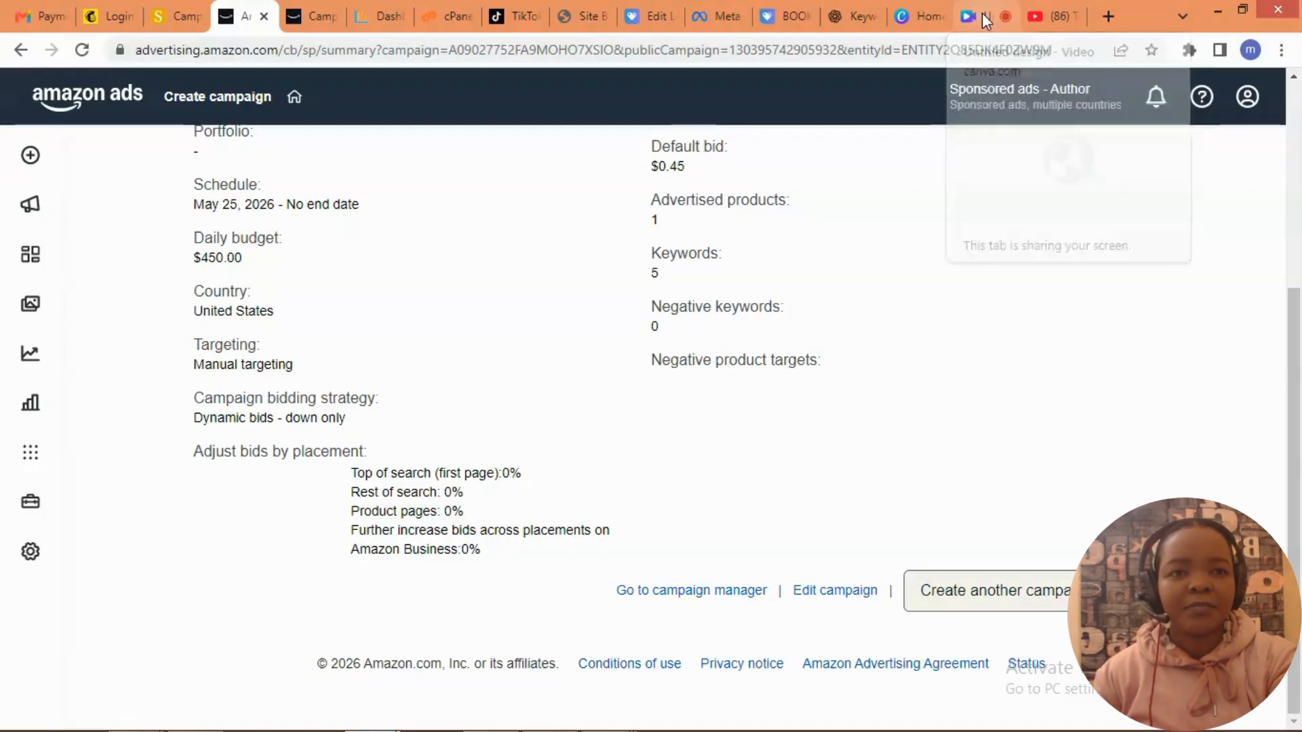